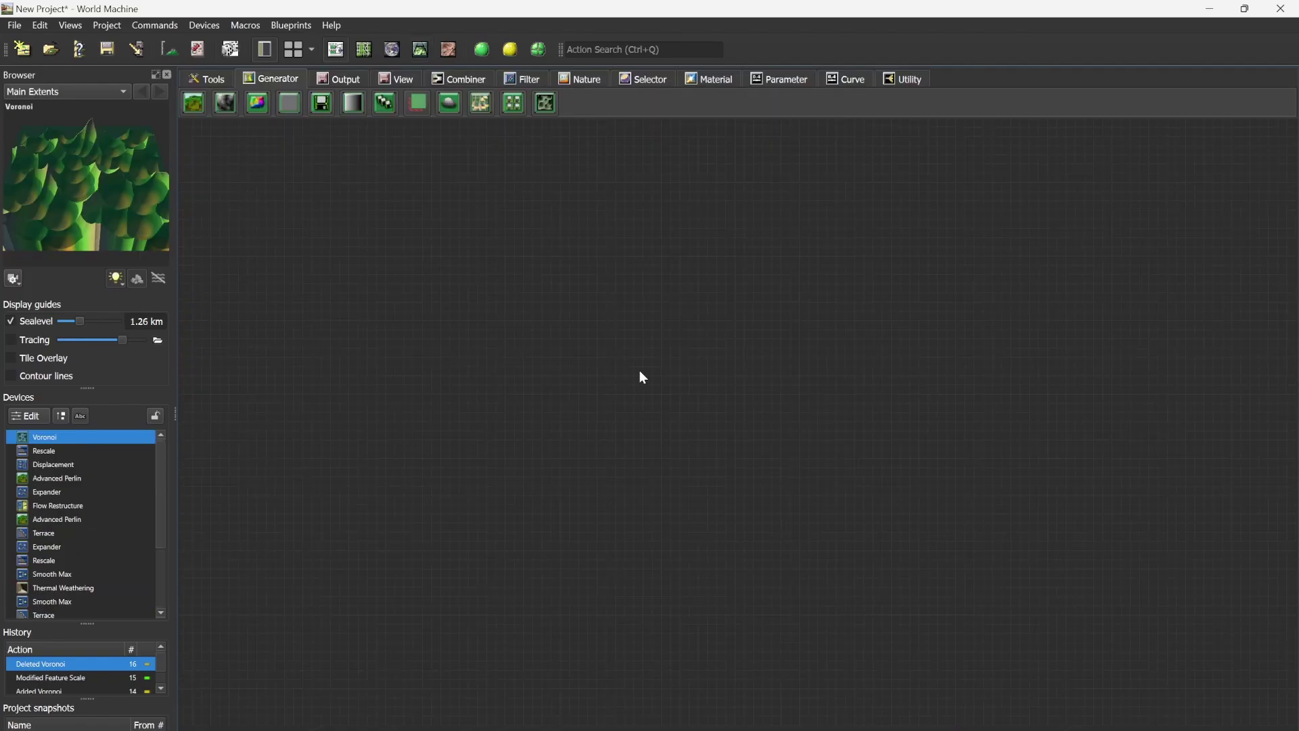
# Add a Voronoi generator to the graph.
pyautogui.click(547, 104)
pyautogui.click(522, 351)
pyautogui.scroll(2, 522, 350)
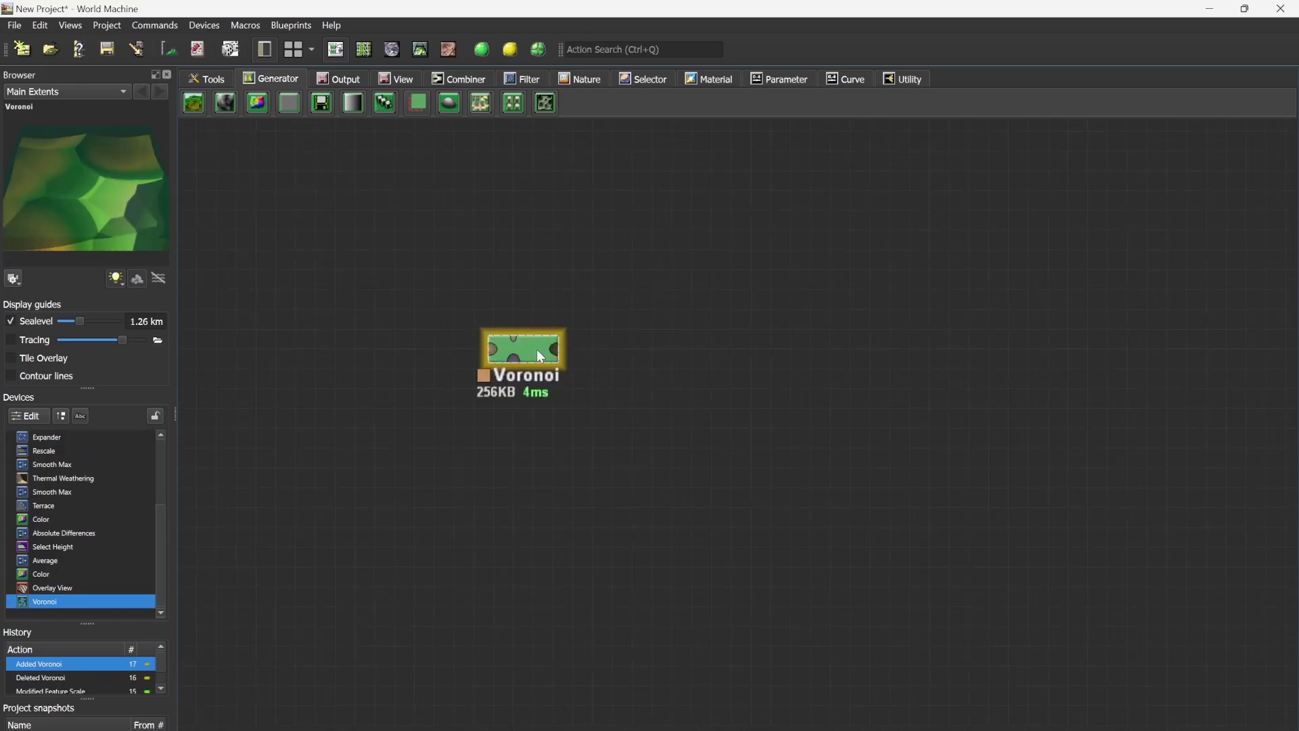
# Set the Voronoi style to F1, after trying F2 - F1, with a 2 km feature scale.
pyautogui.doubleClick(522, 350)
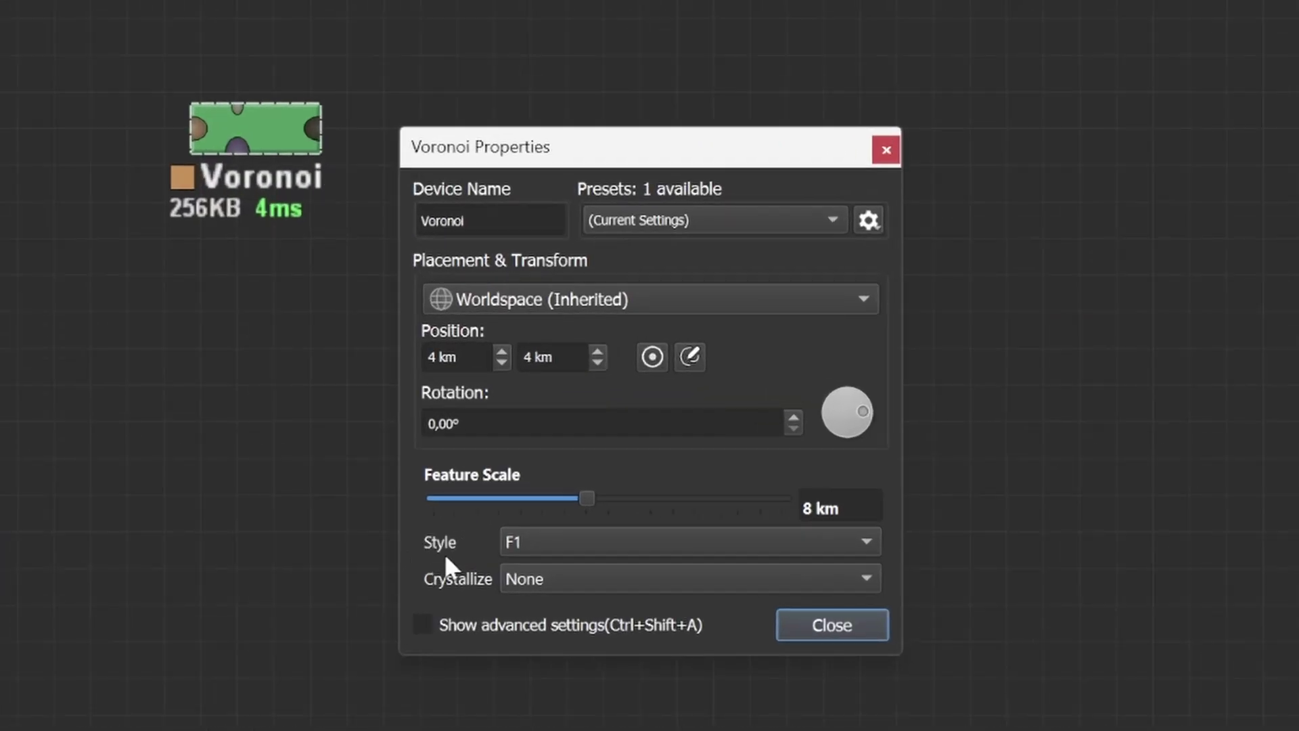
pyautogui.click(547, 542)
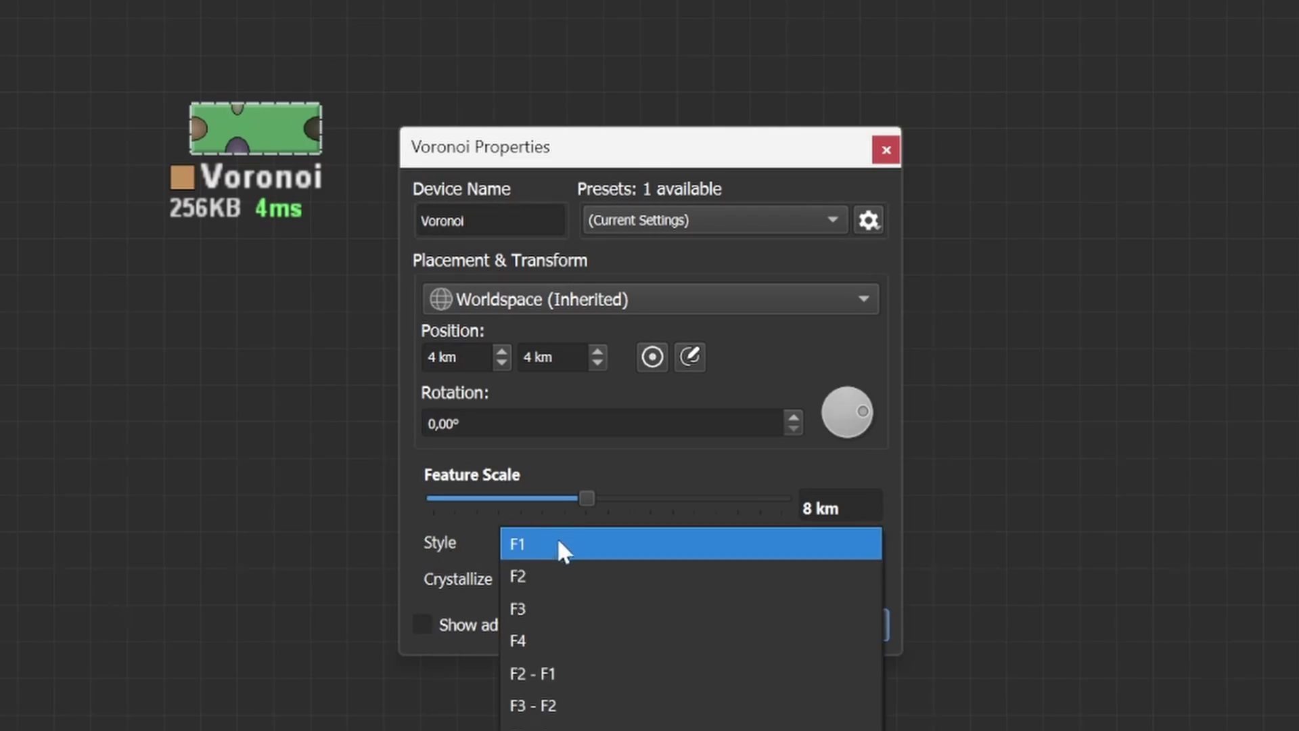
pyautogui.click(608, 677)
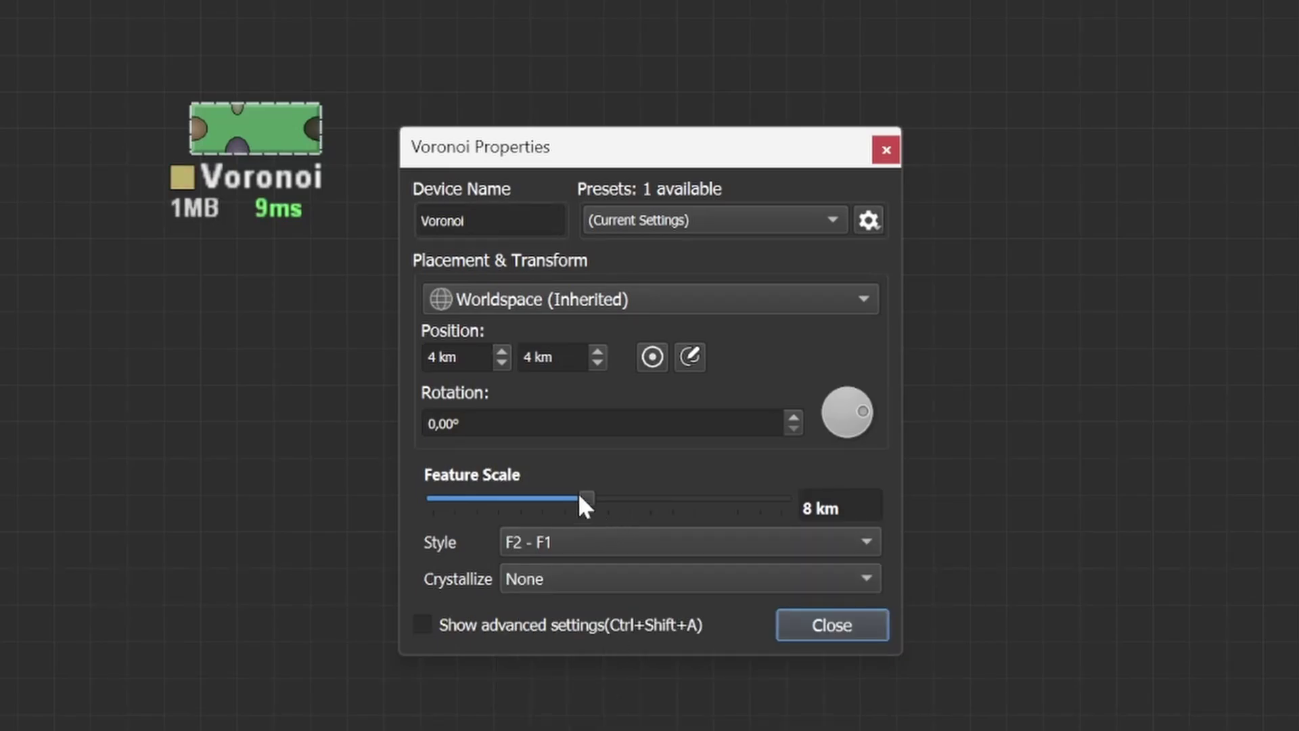
pyautogui.moveTo(580, 498)
pyautogui.mouseDown()
pyautogui.moveTo(539, 501)
pyautogui.moveTo(560, 507)
pyautogui.mouseUp()
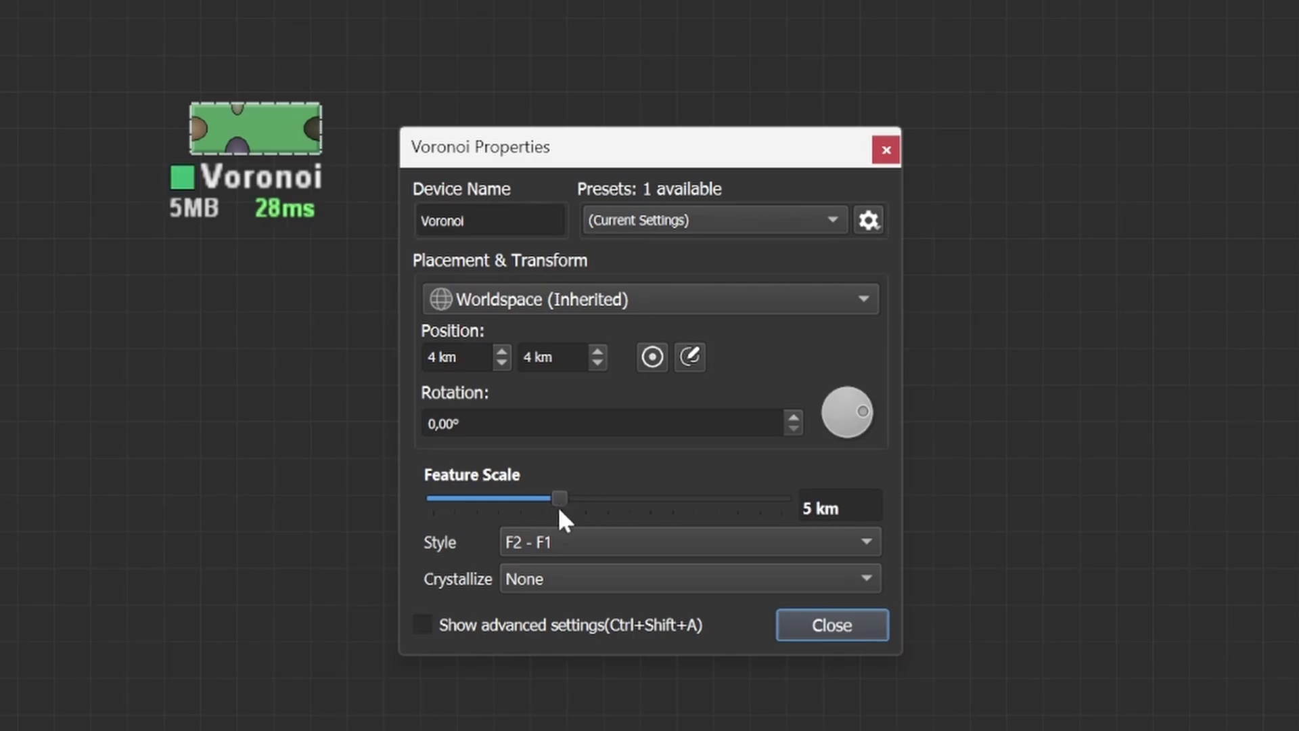
pyautogui.click(550, 538)
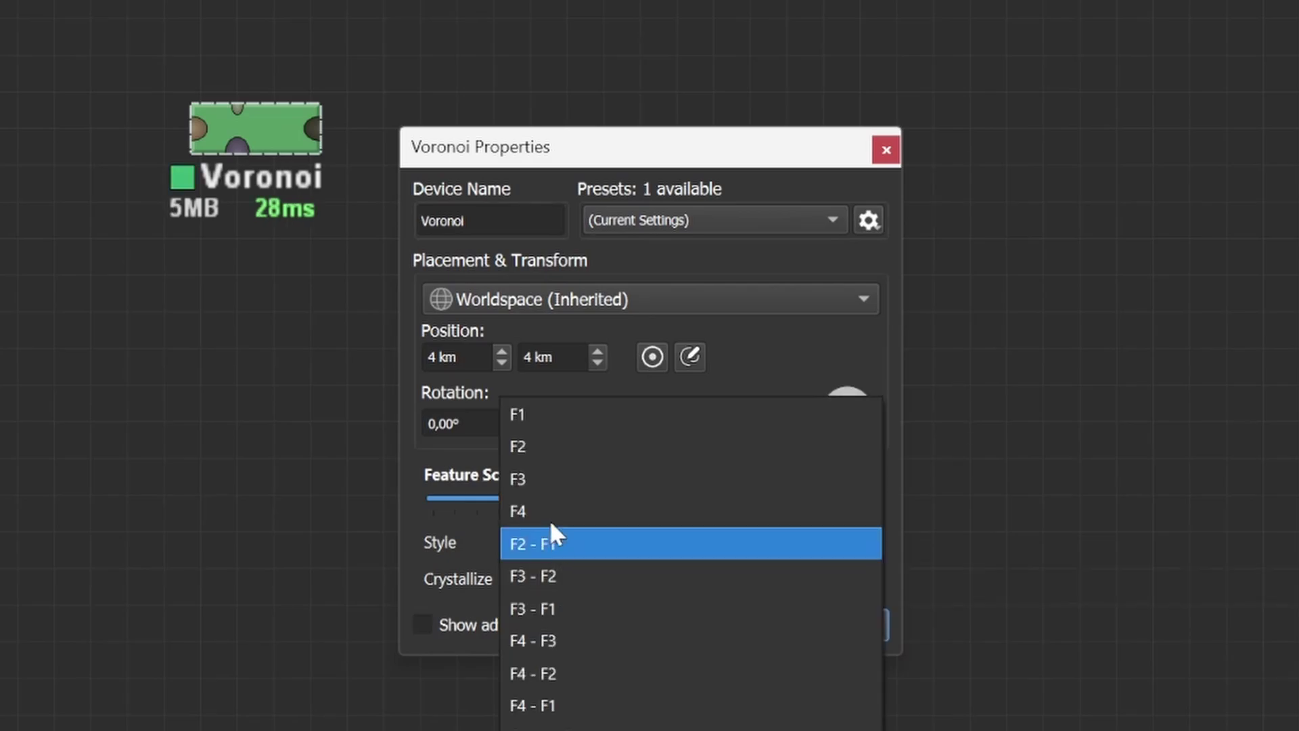
pyautogui.click(561, 414)
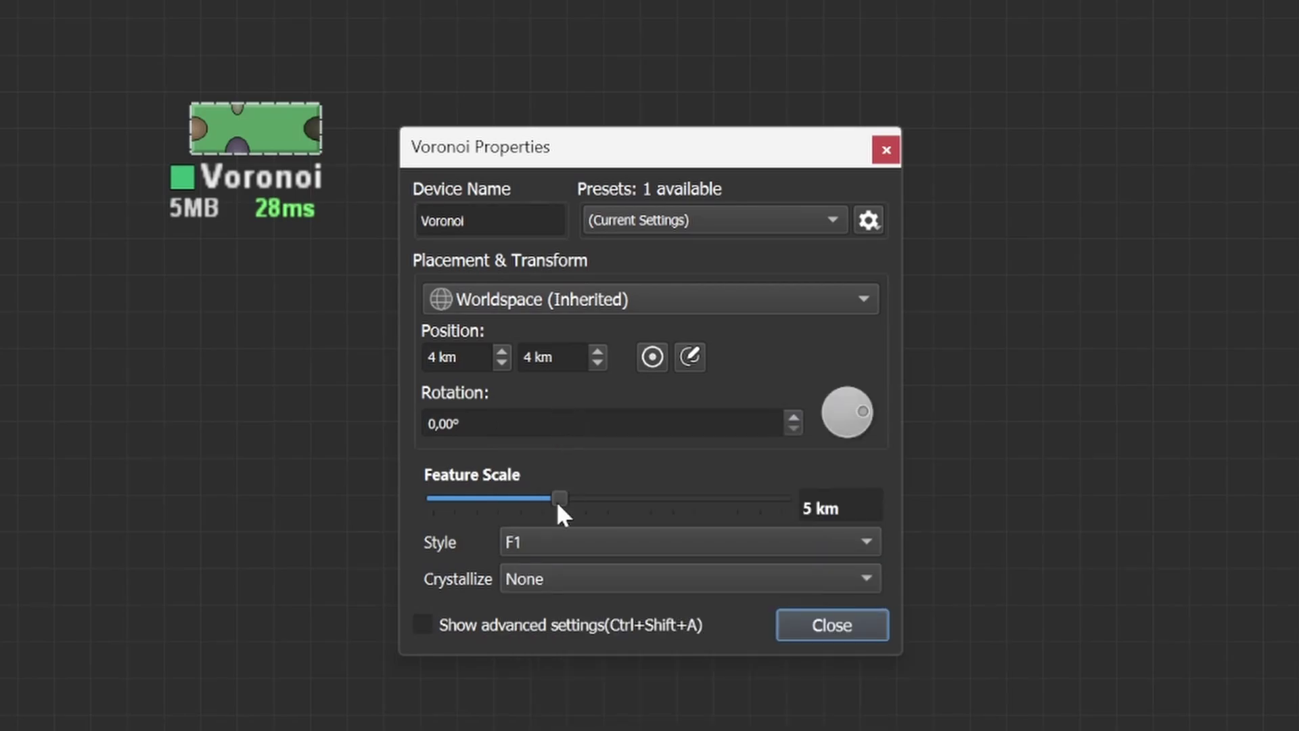
pyautogui.moveTo(553, 502); pyautogui.dragTo(515, 502)
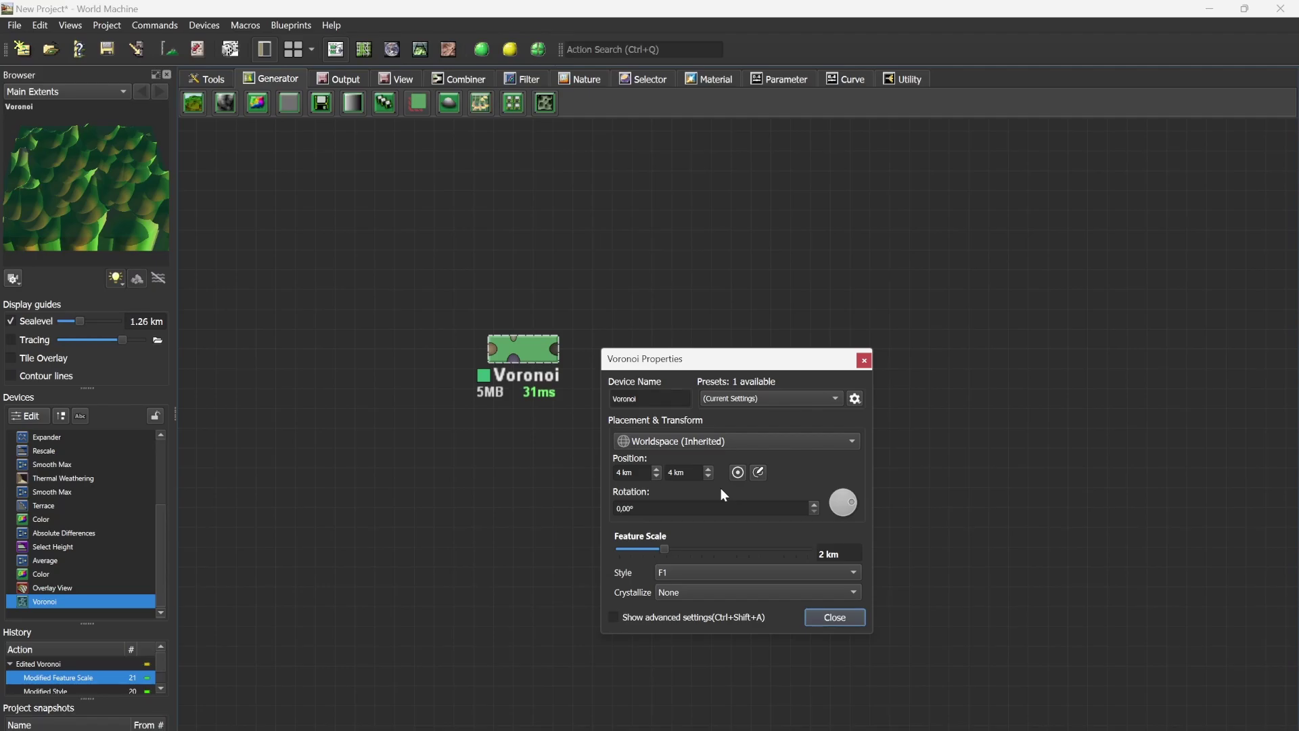
pyautogui.click(845, 620)
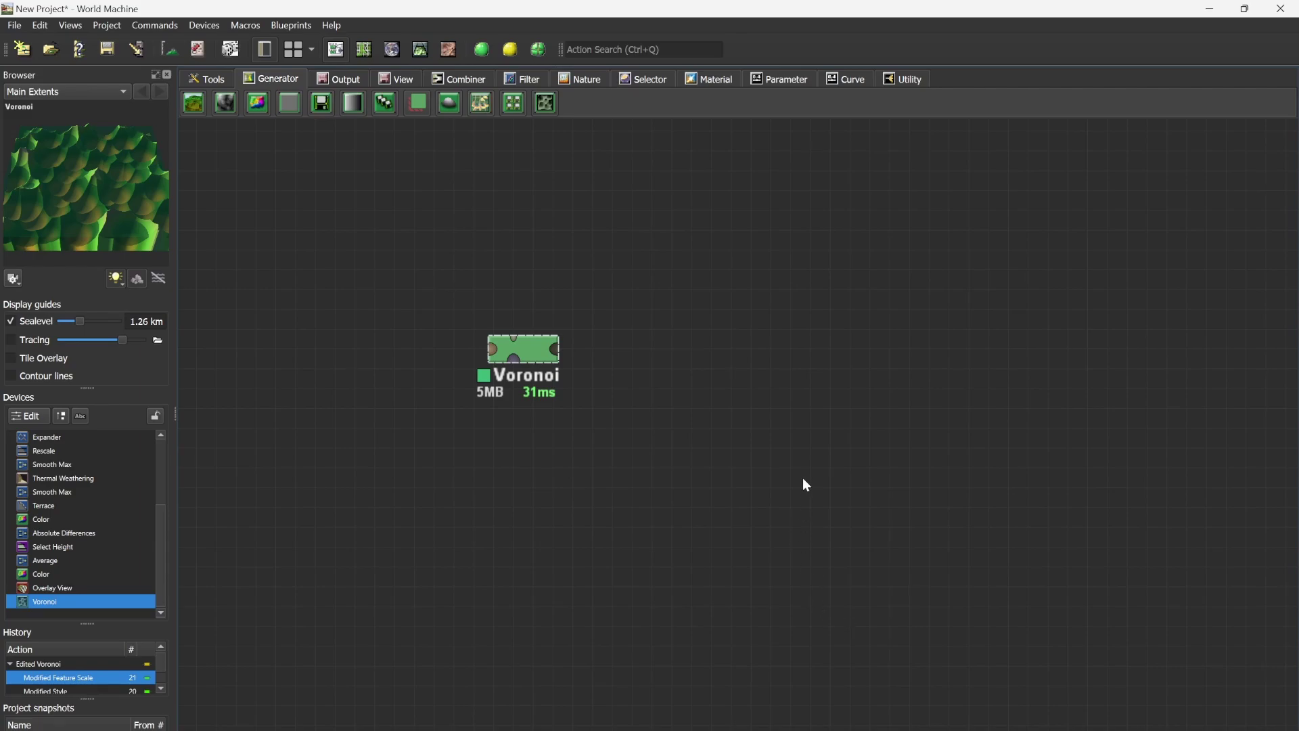
# Add a Rescale filter beside the Voronoi and feed the Voronoi output into it.
pyautogui.click(528, 79)
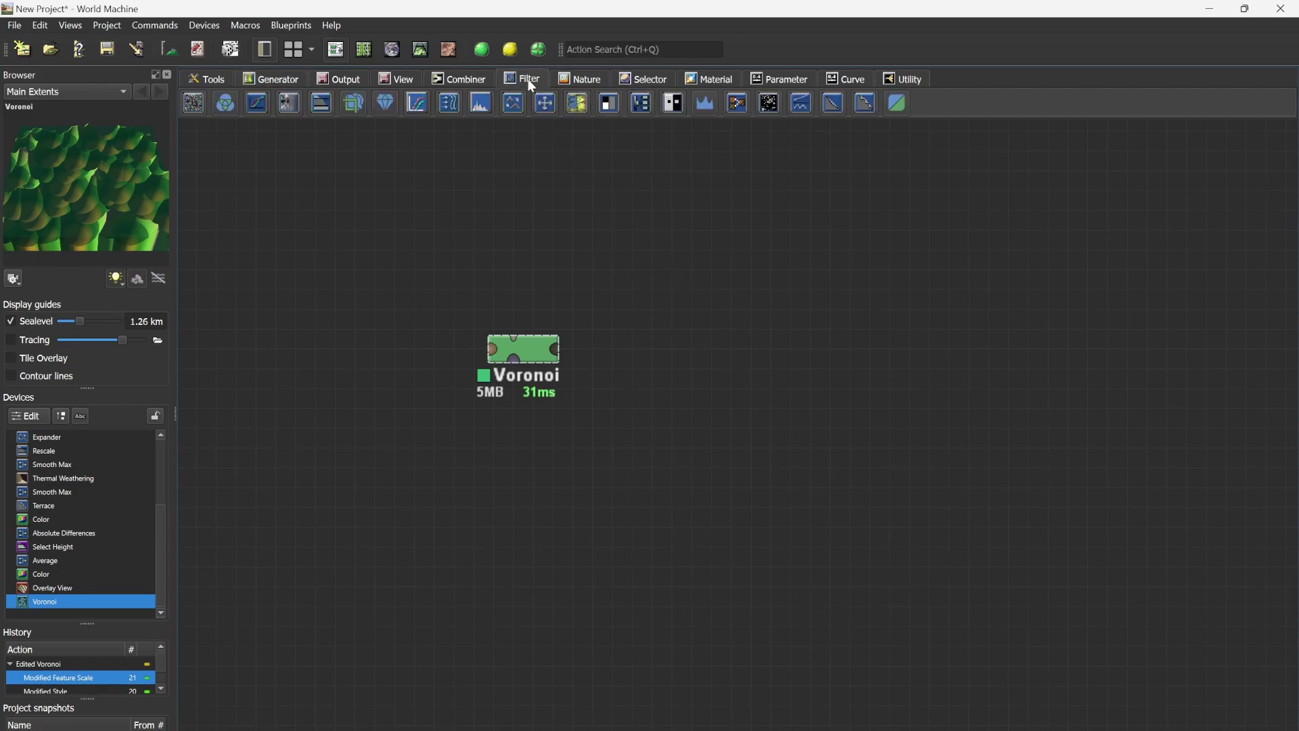
pyautogui.click(321, 103)
pyautogui.click(609, 365)
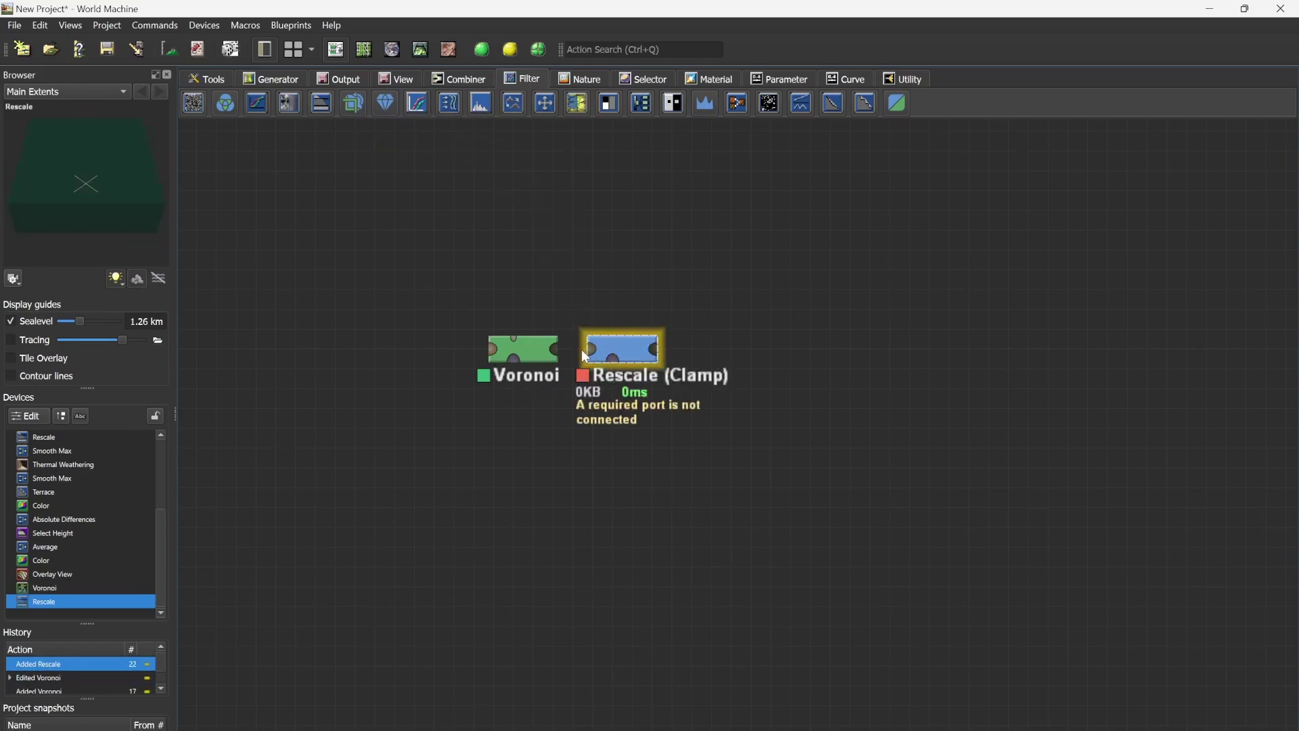
pyautogui.moveTo(591, 349); pyautogui.dragTo(558, 350)
# Clamp the Rescale height range to a narrow 1.27–1.96 km band.
pyautogui.doubleClick(627, 357)
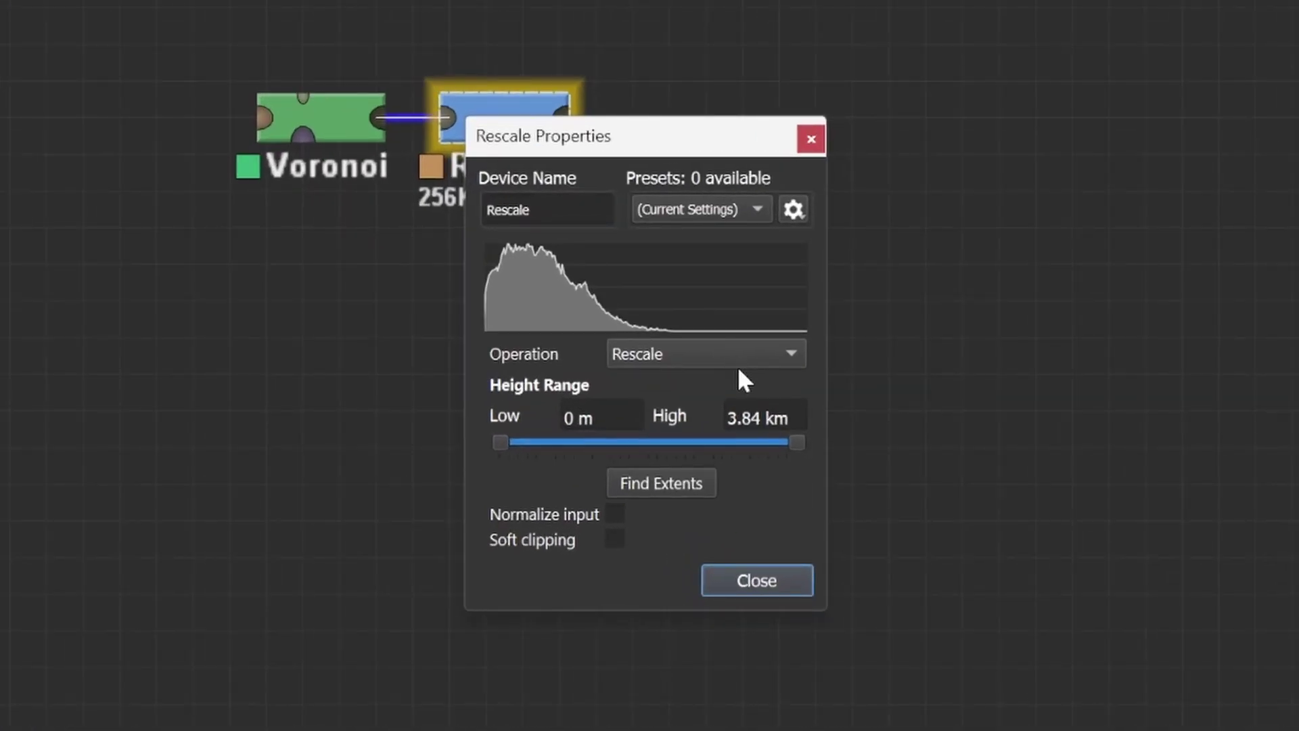
pyautogui.moveTo(798, 441)
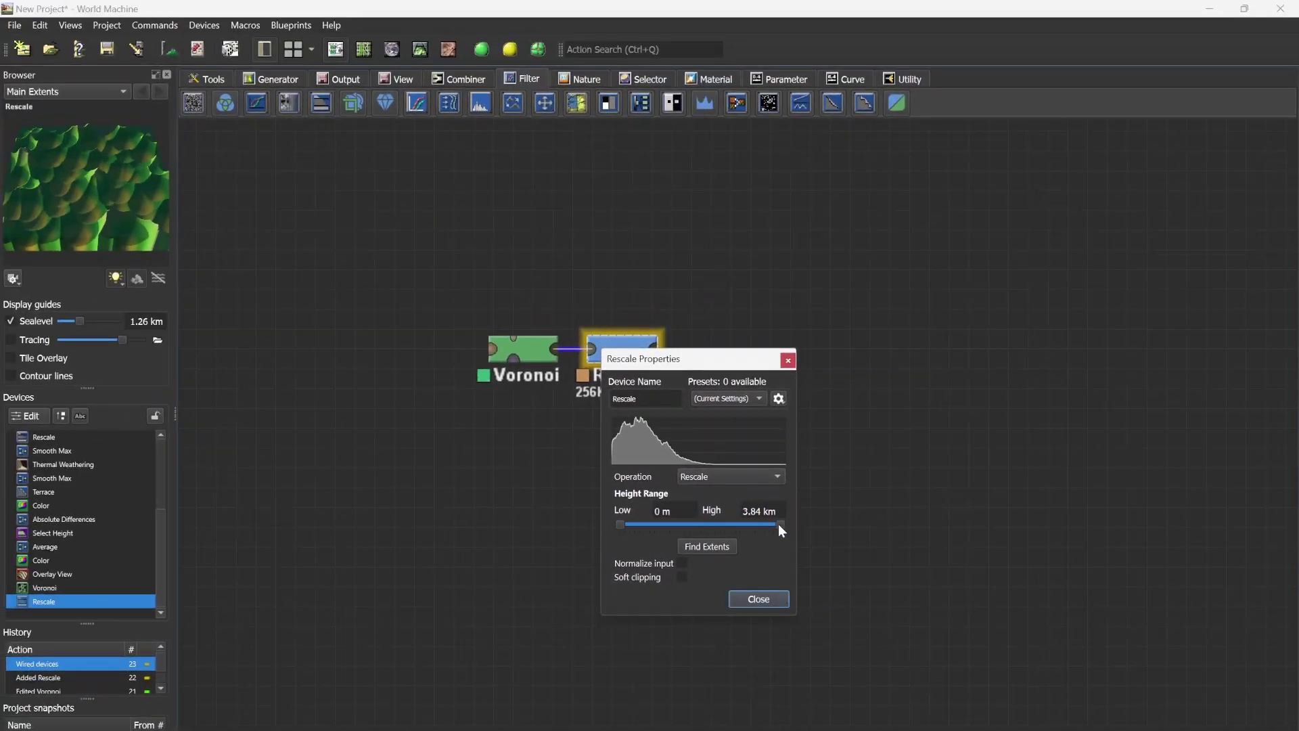
pyautogui.moveTo(780, 525); pyautogui.dragTo(647, 522)
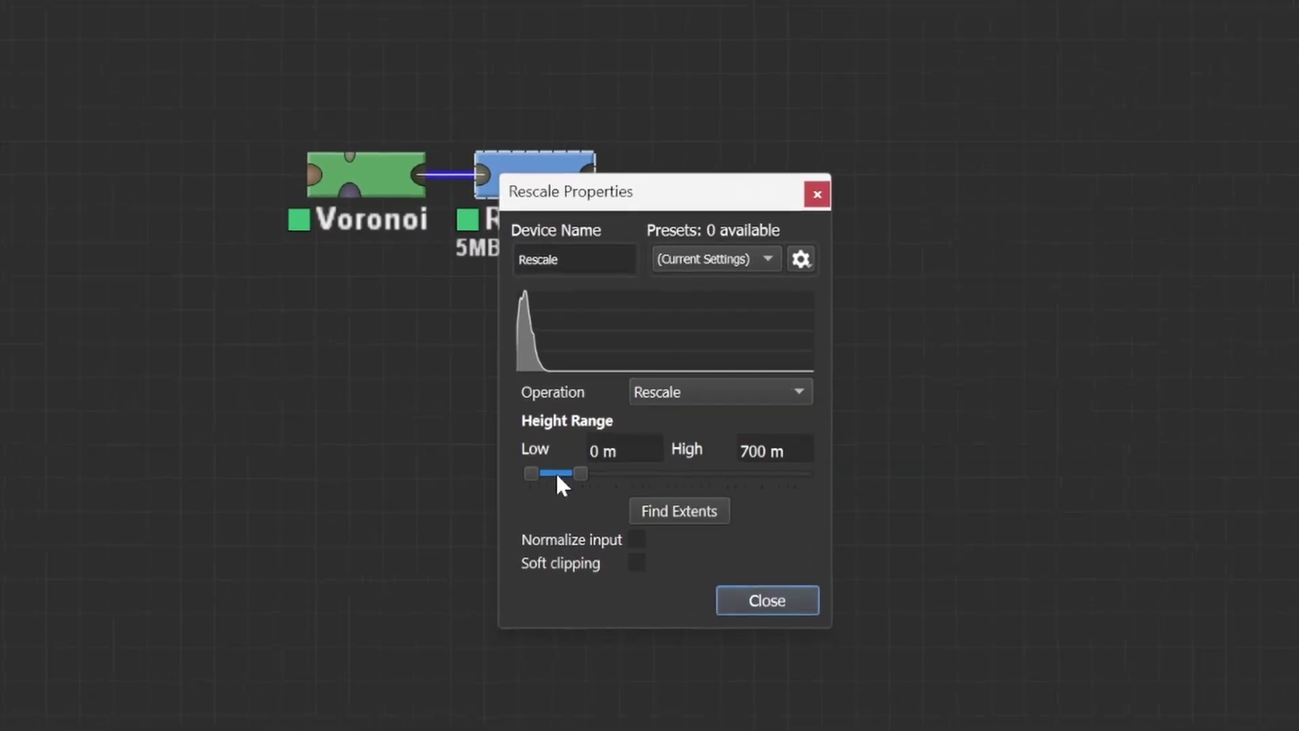
pyautogui.moveTo(541, 464)
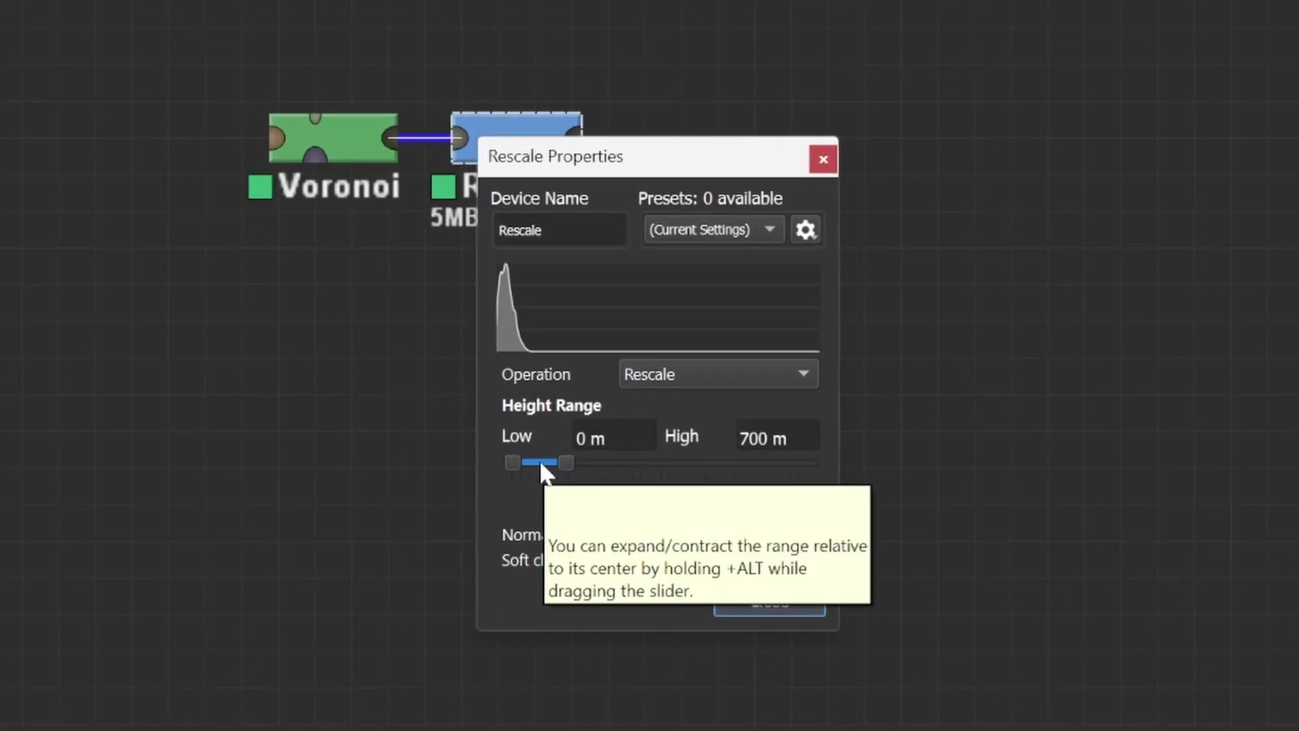
pyautogui.moveTo(541, 466); pyautogui.dragTo(657, 488)
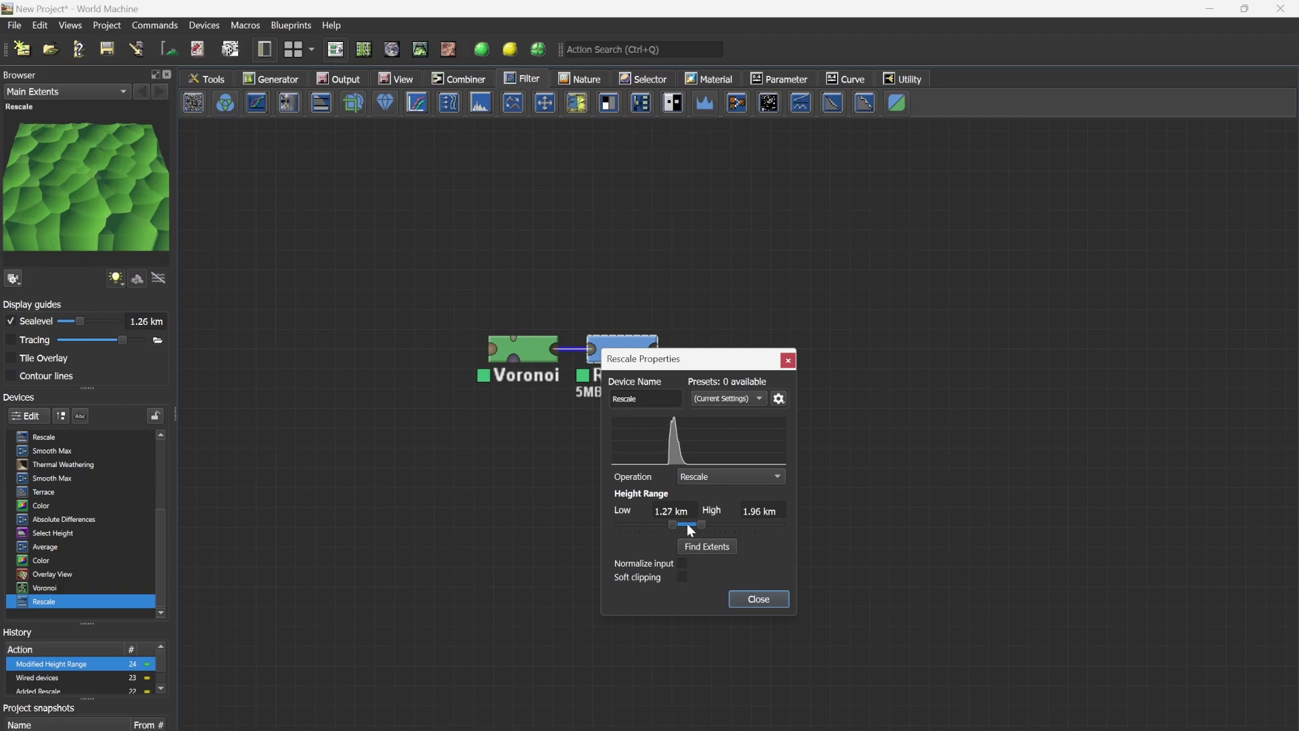
pyautogui.click(765, 600)
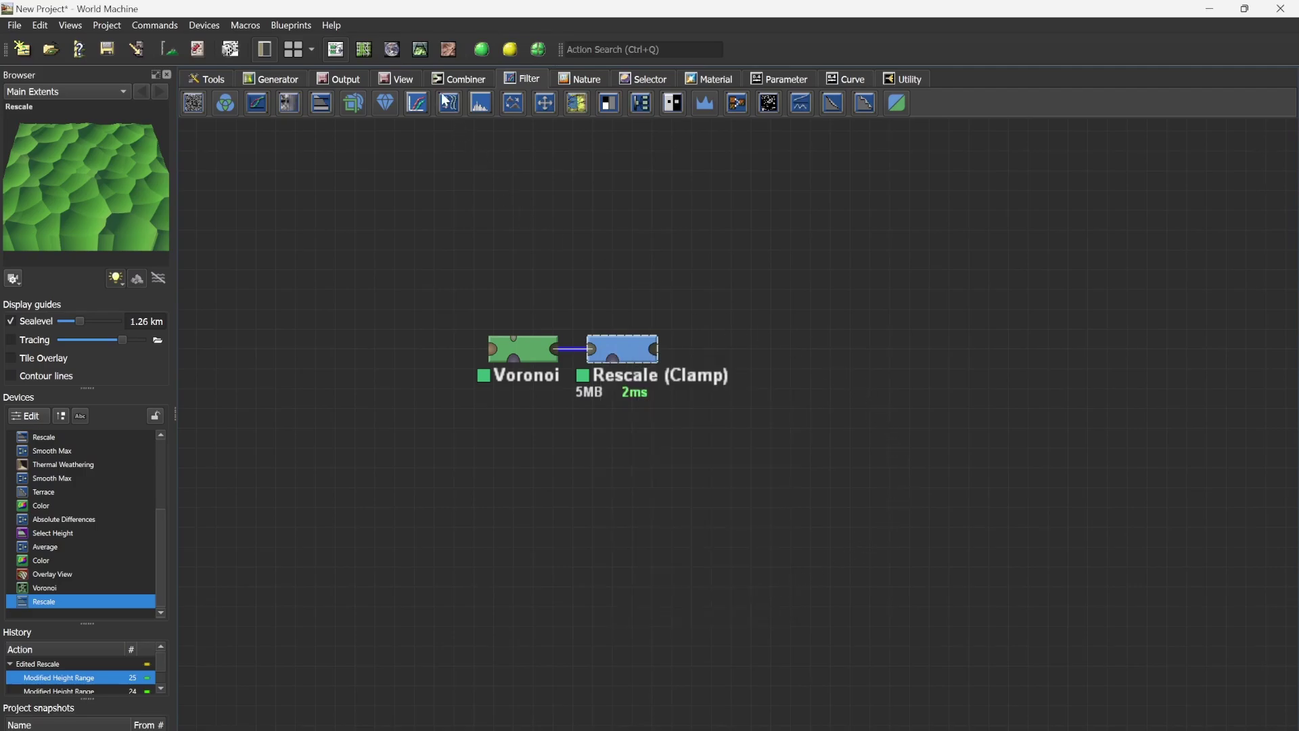
pyautogui.click(420, 49)
pyautogui.click(512, 49)
pyautogui.click(712, 612)
pyautogui.moveTo(877, 511); pyautogui.dragTo(517, 488)
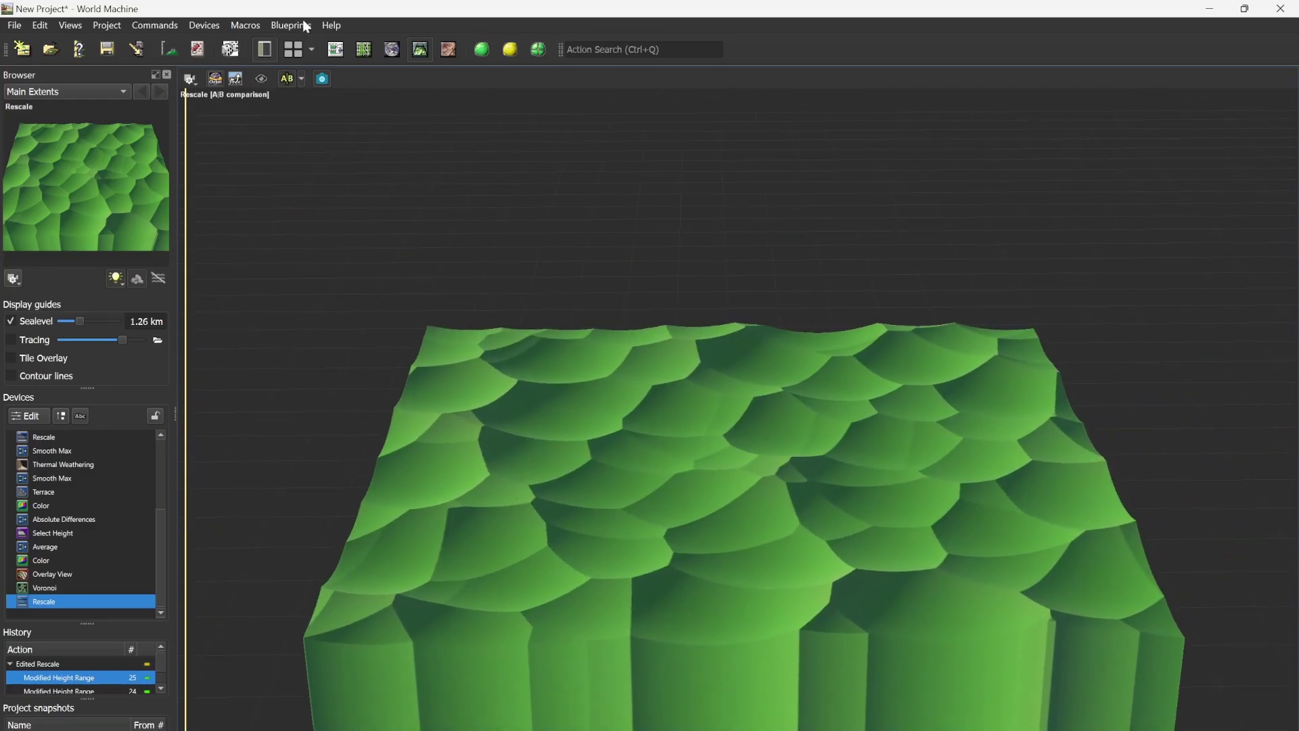
pyautogui.moveTo(607, 502); pyautogui.dragTo(587, 667)
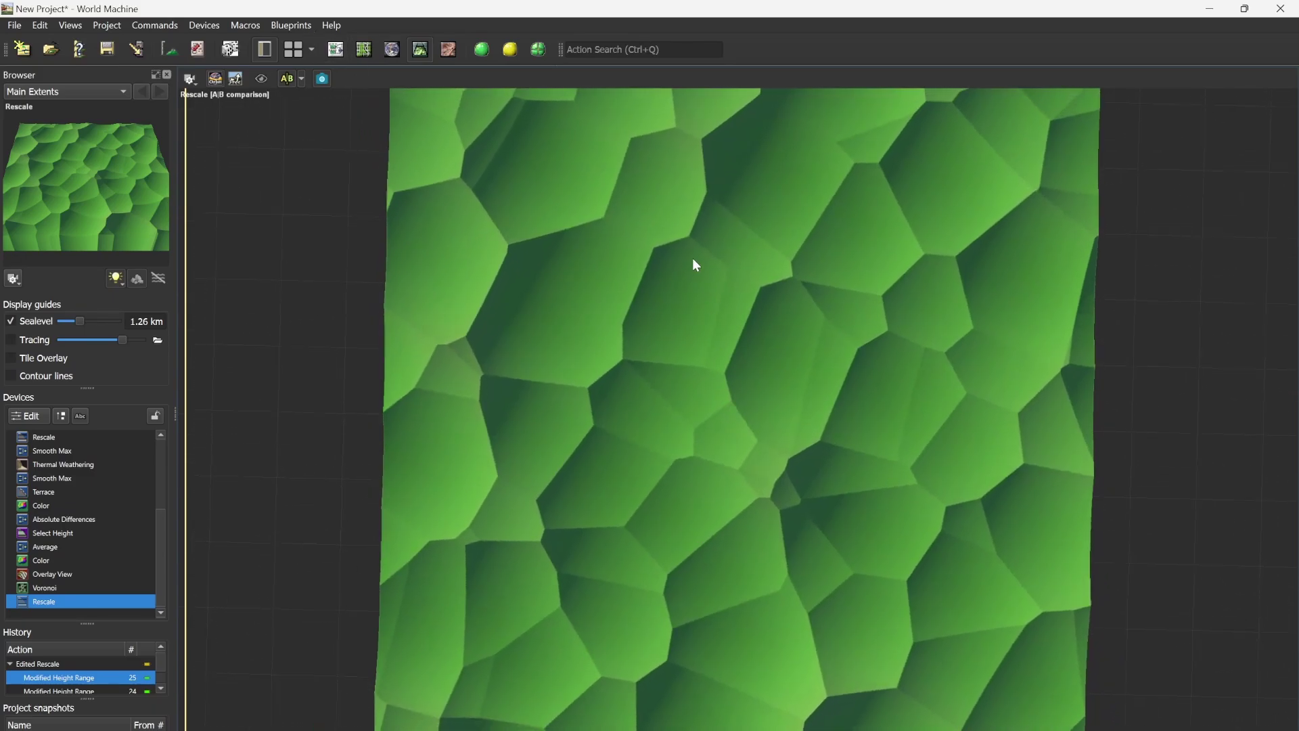
pyautogui.click(336, 48)
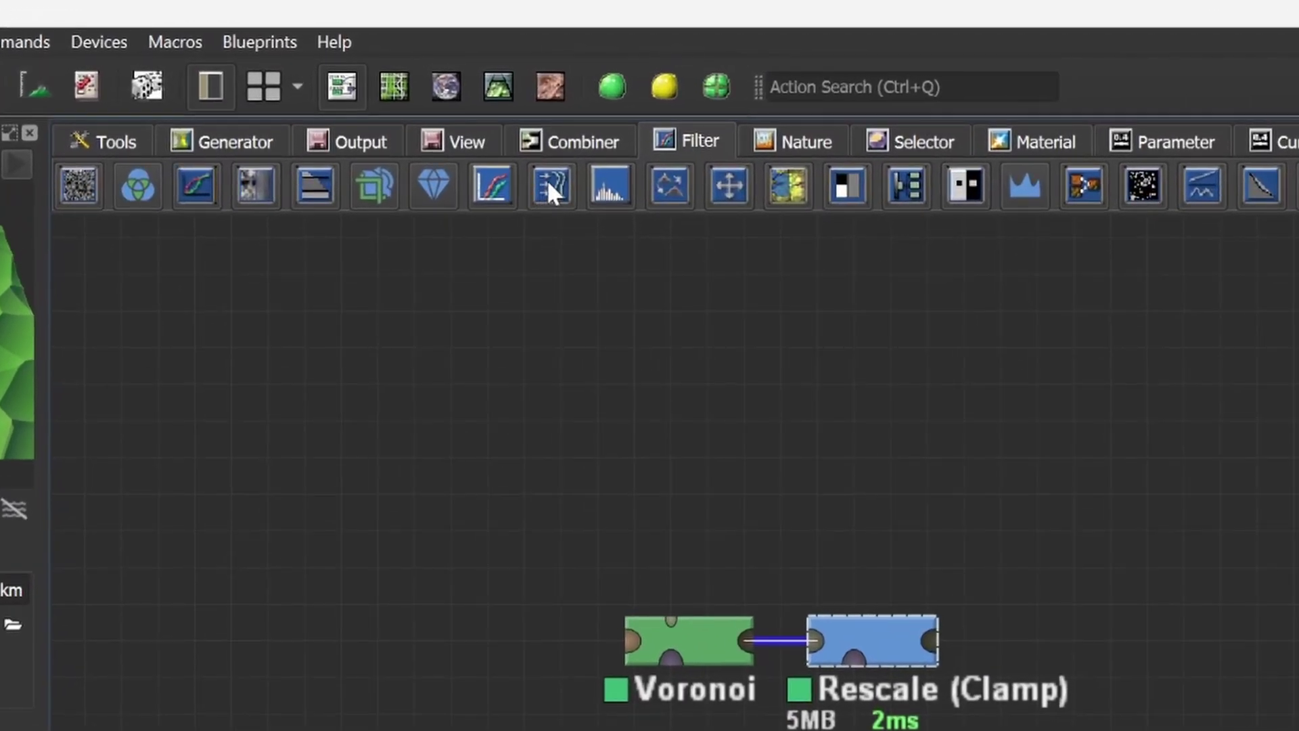
# Add a Displacement filter after Rescale and an Advanced Perlin noise below the chain.
pyautogui.click(546, 180)
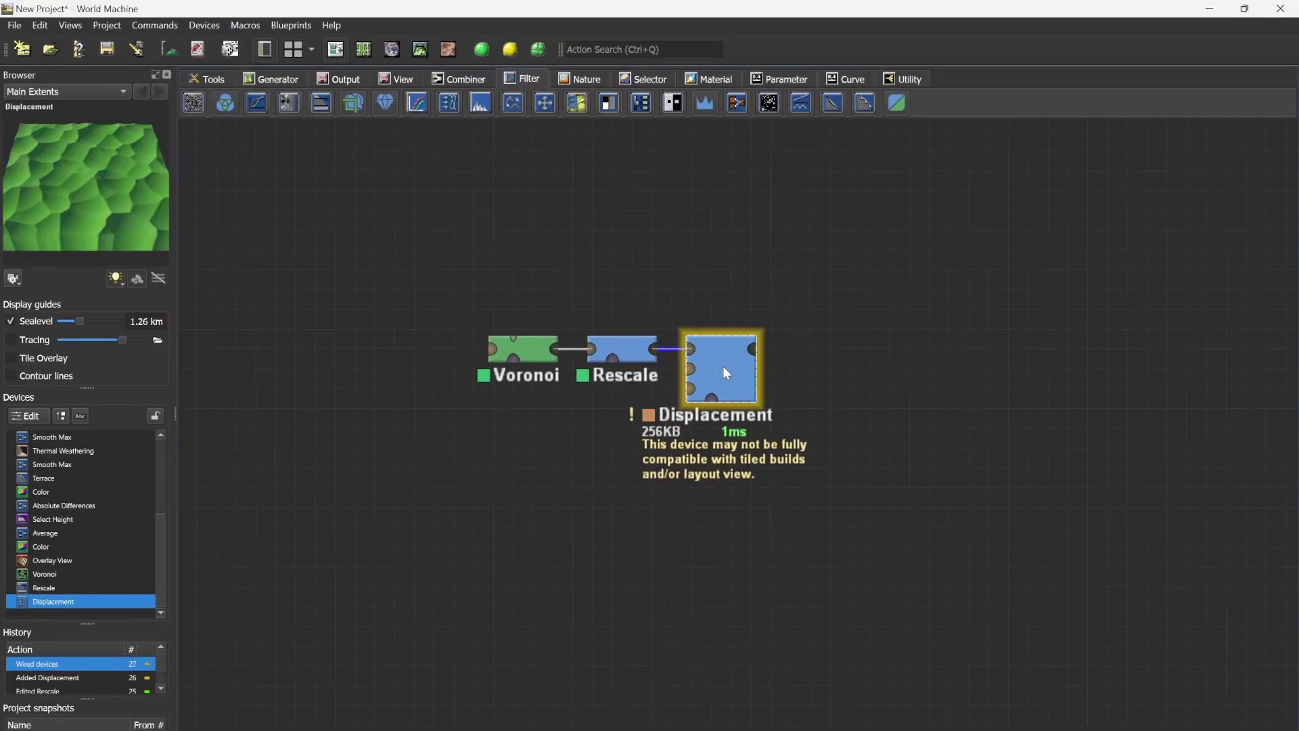
pyautogui.moveTo(729, 373); pyautogui.dragTo(790, 397)
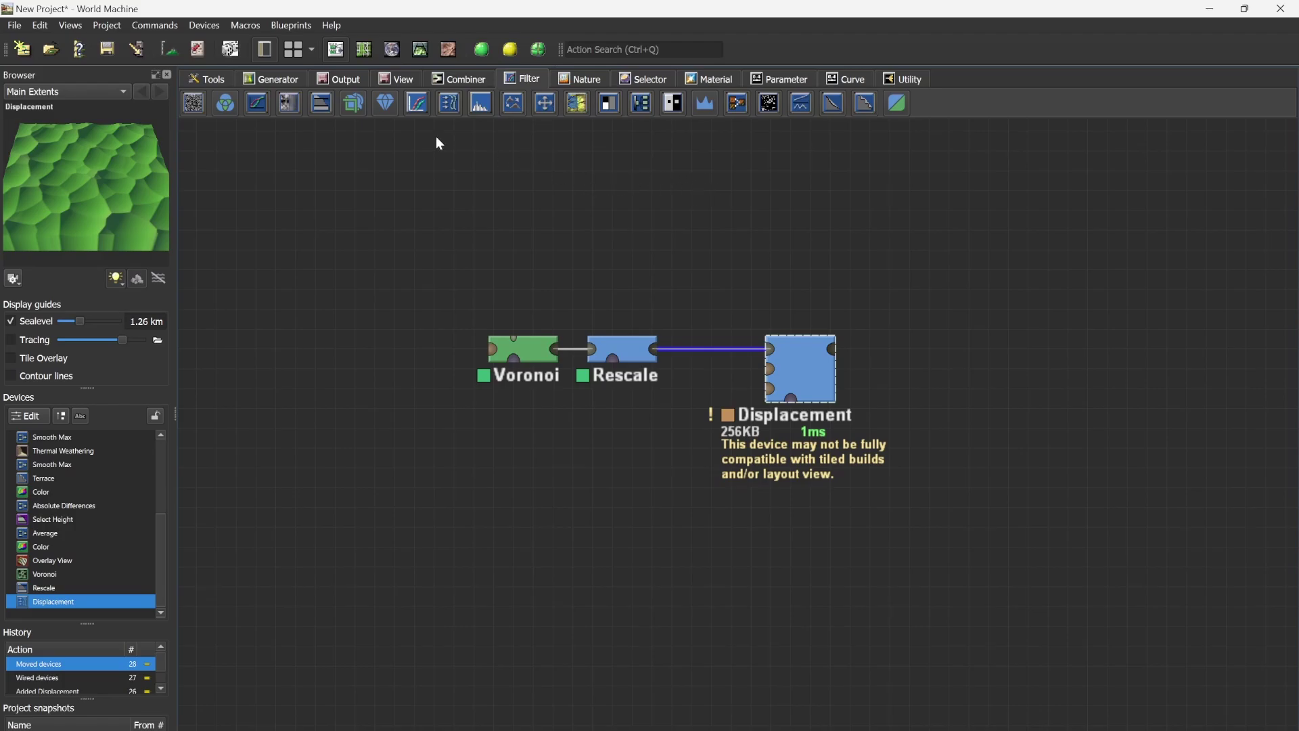
pyautogui.click(264, 80)
pyautogui.moveTo(193, 103); pyautogui.dragTo(695, 464)
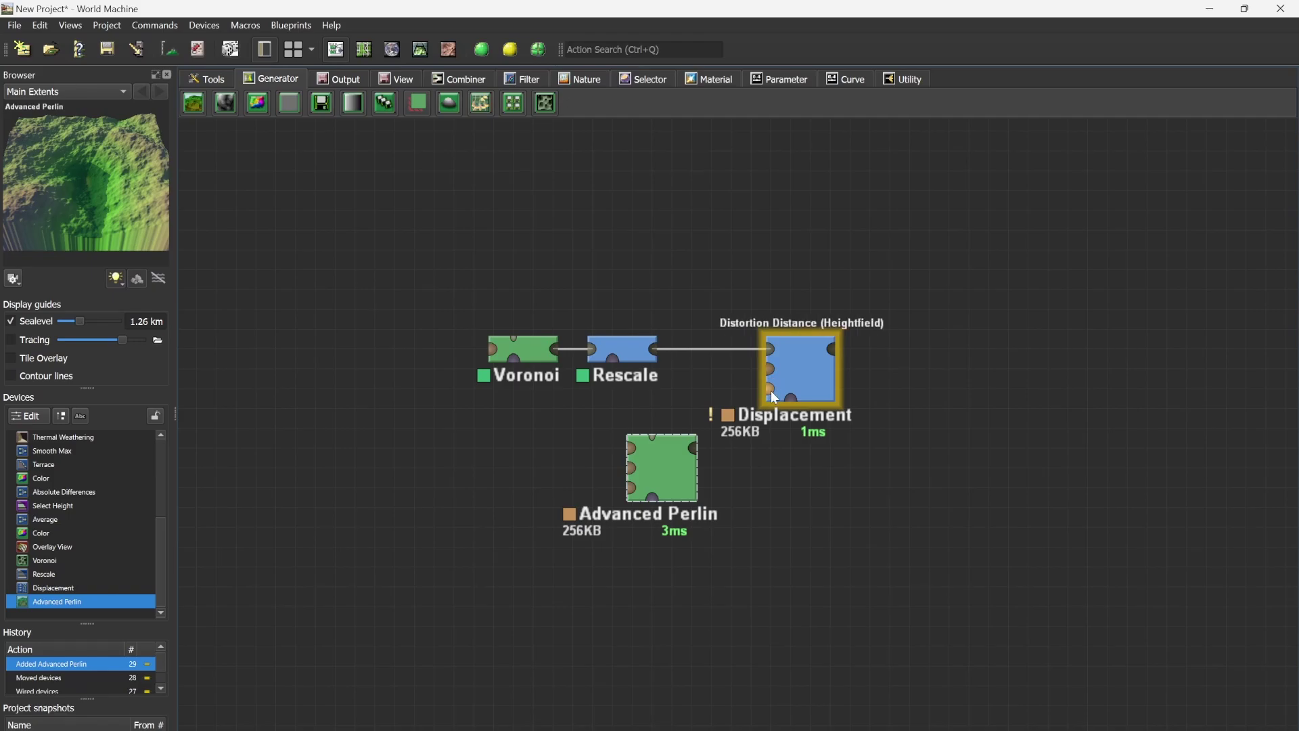
pyautogui.moveTo(670, 451); pyautogui.dragTo(710, 456)
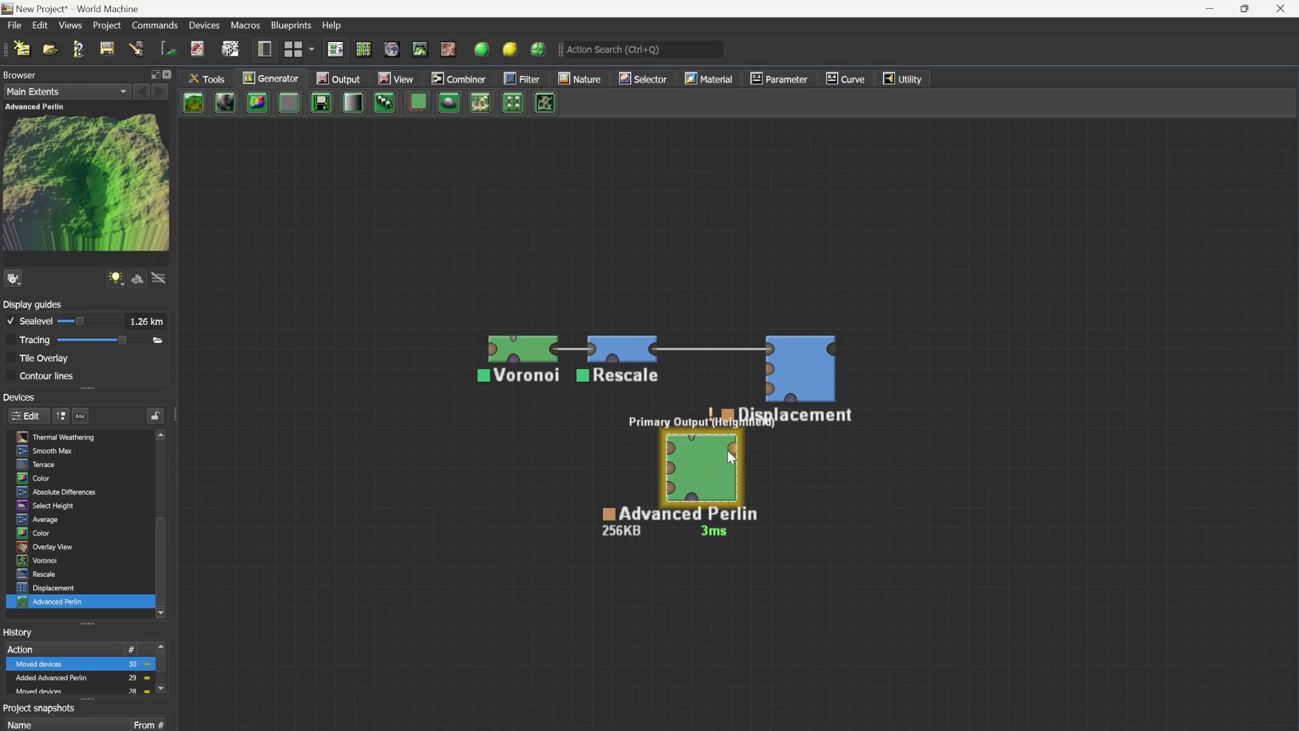
# Wire Advanced Perlin into Displacement's distortion input and set the distance to 250 m.
pyautogui.moveTo(735, 448); pyautogui.dragTo(773, 368)
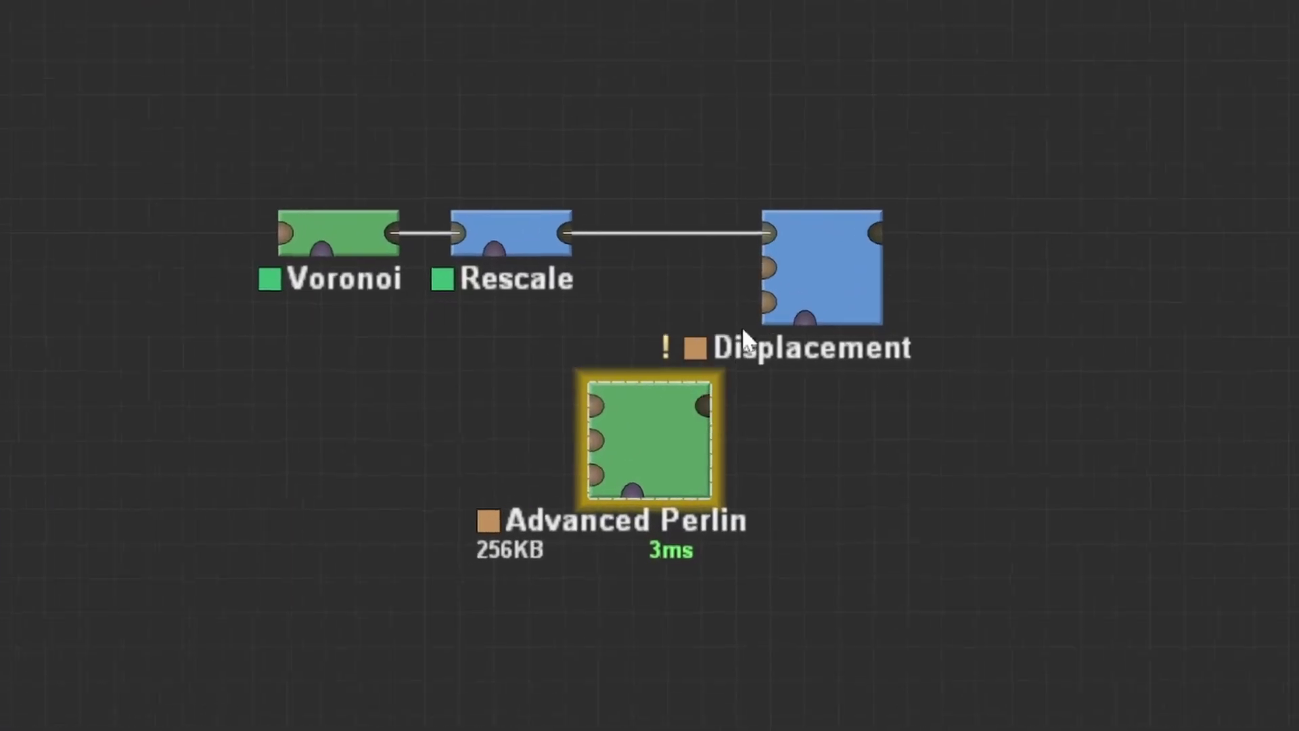
pyautogui.doubleClick(836, 254)
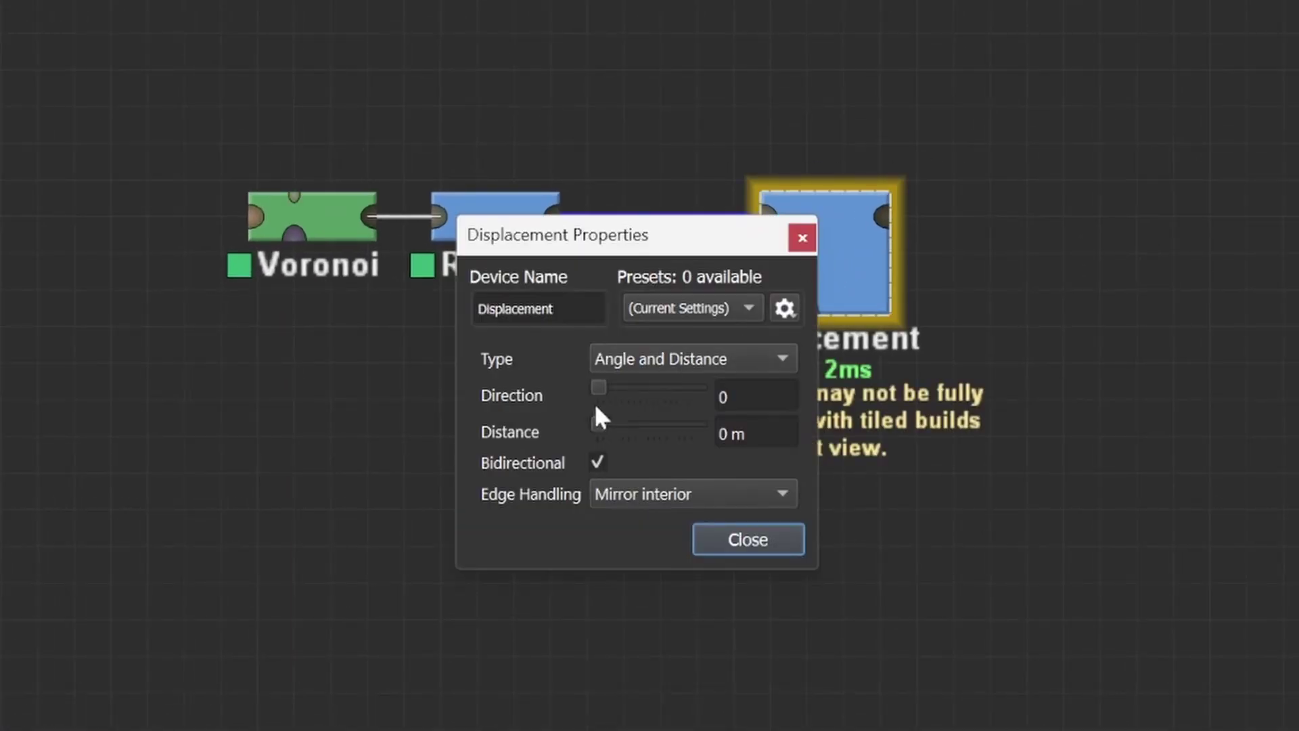
pyautogui.moveTo(597, 428); pyautogui.dragTo(652, 460)
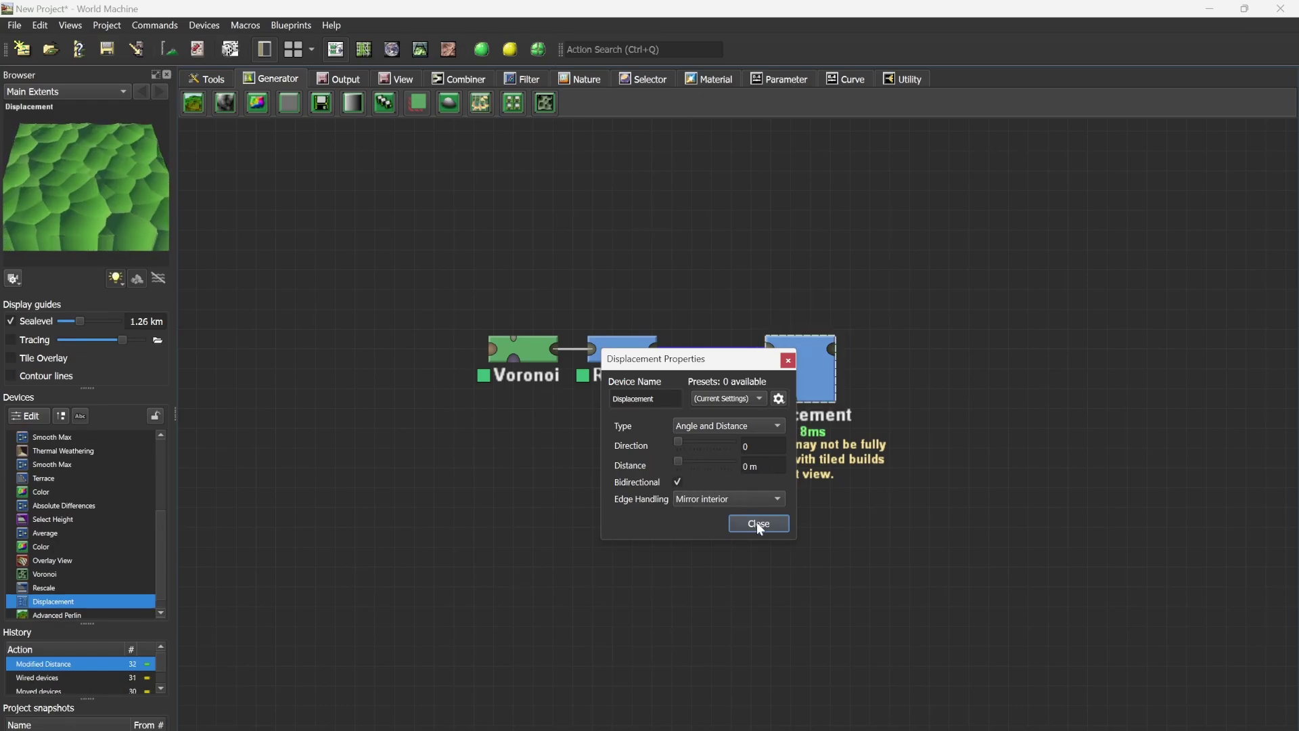
# Give the Advanced Perlin a 1 km feature scale and 0.06 persistence.
pyautogui.click(760, 525)
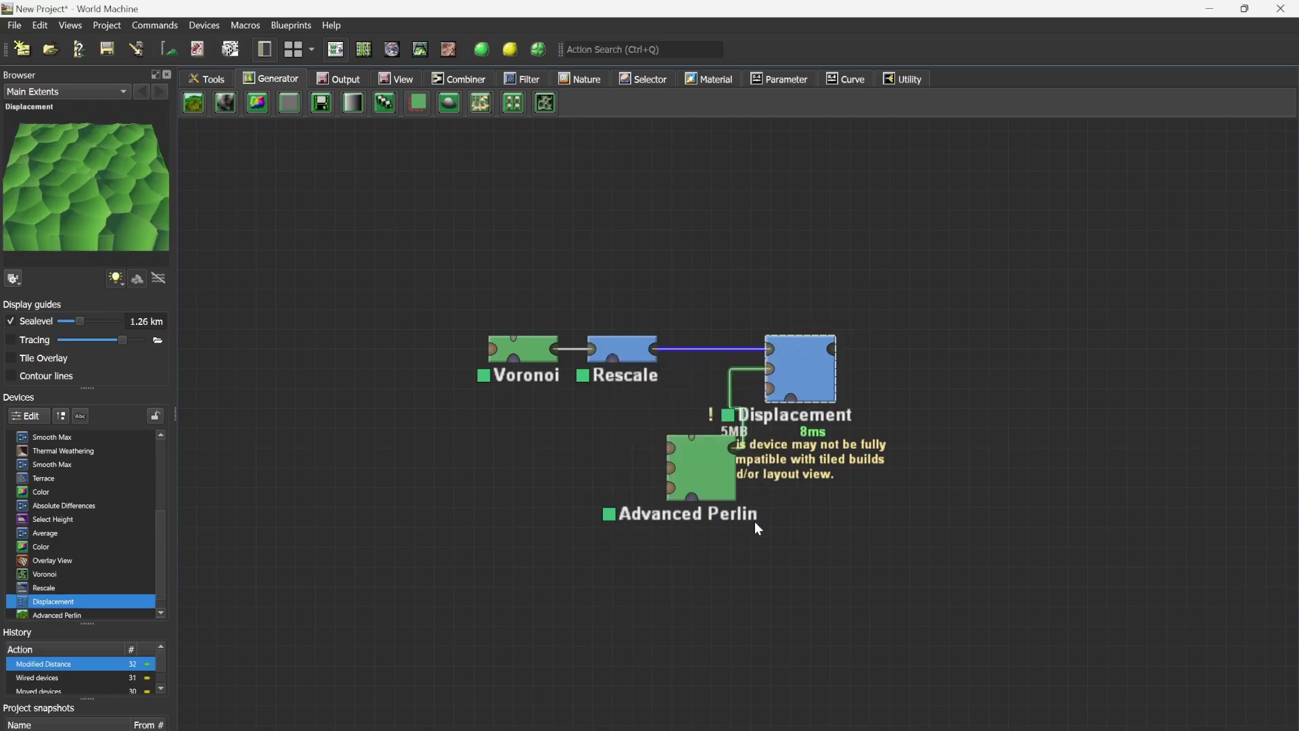
pyautogui.doubleClick(714, 469)
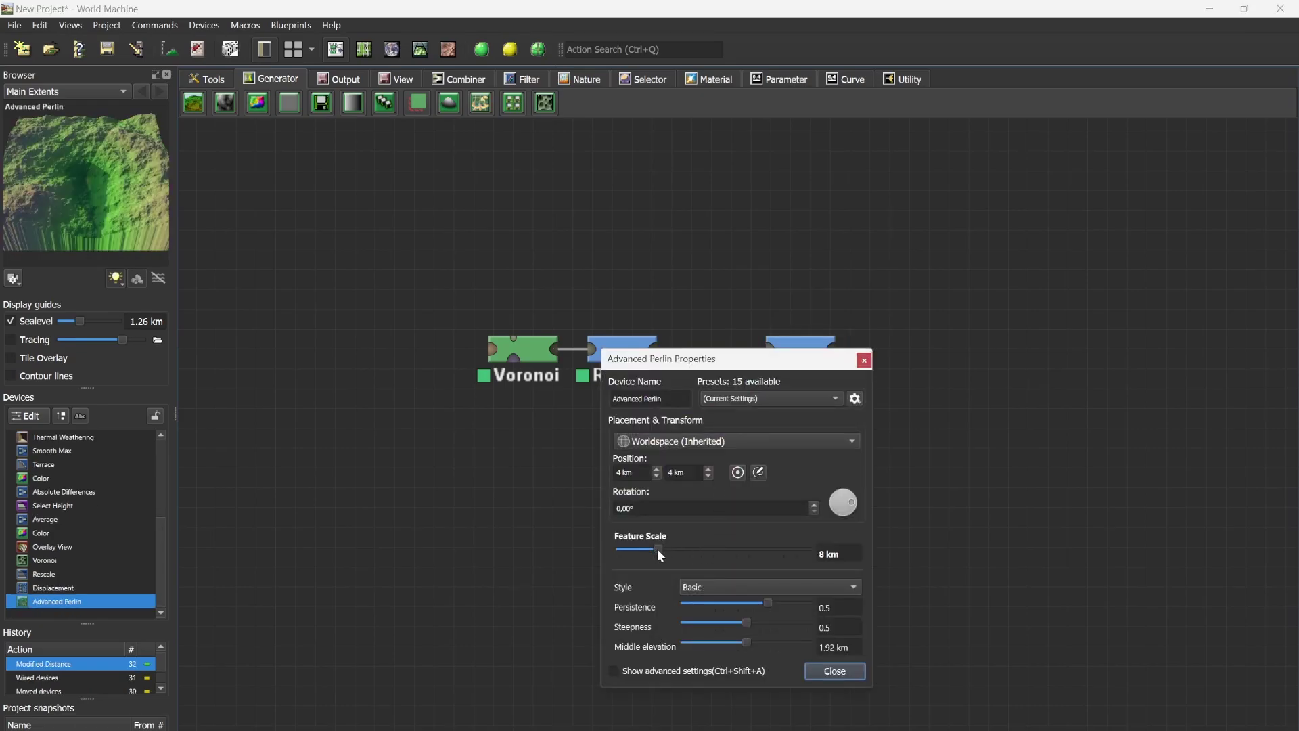
pyautogui.moveTo(656, 549); pyautogui.dragTo(633, 551)
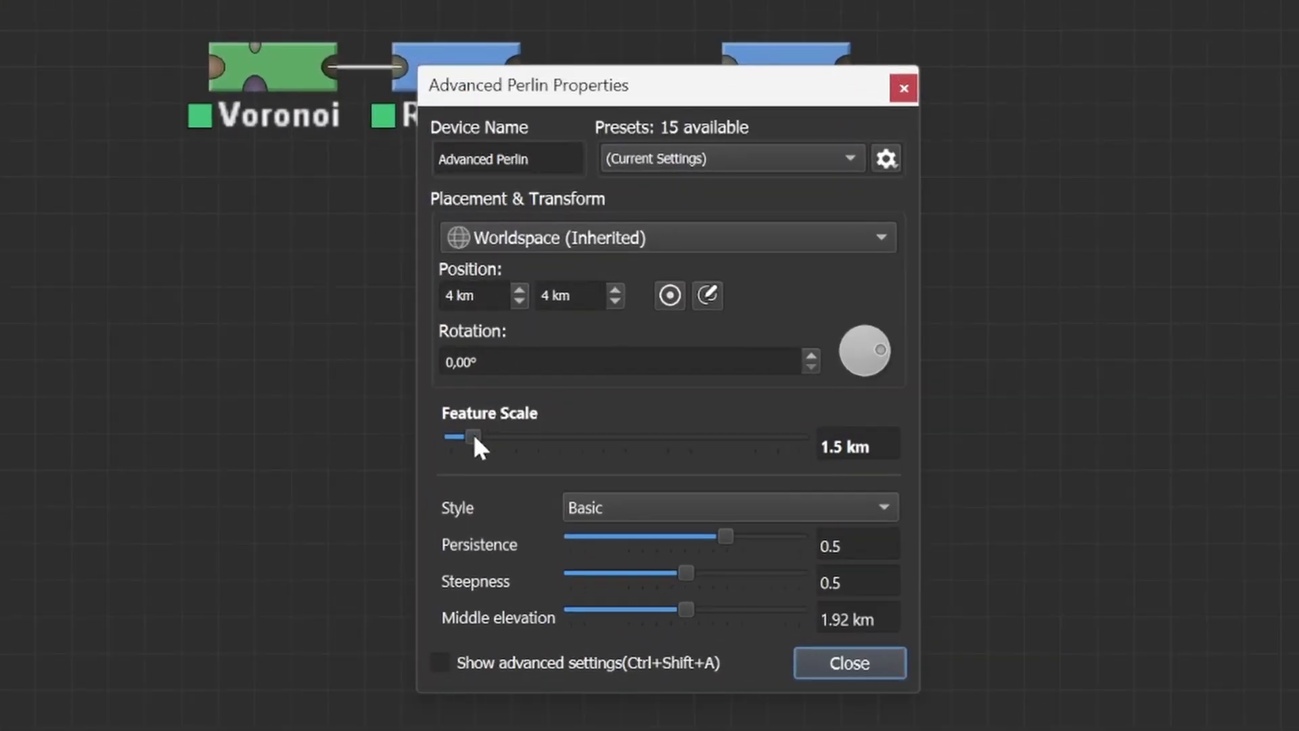
pyautogui.moveTo(474, 439); pyautogui.dragTo(468, 439)
pyautogui.moveTo(727, 535); pyautogui.dragTo(593, 539)
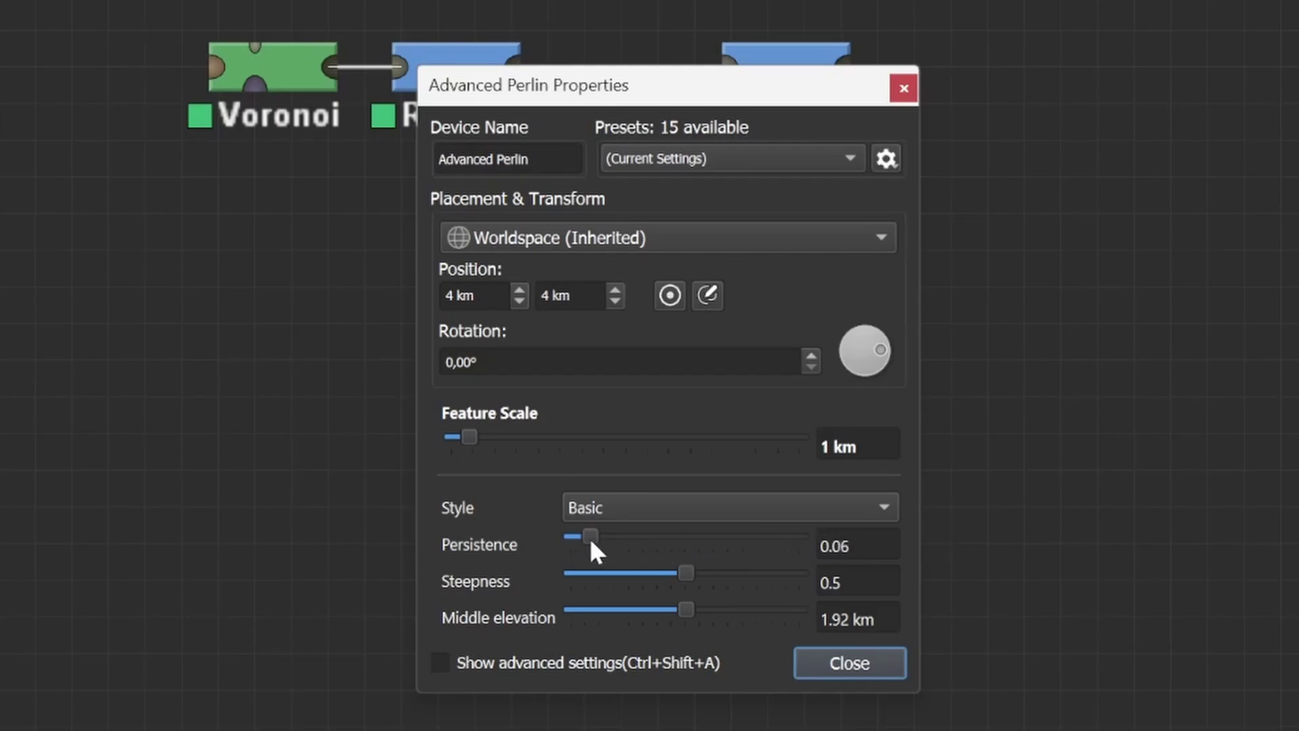
pyautogui.click(841, 665)
# Reduce the Displacement distance to 150 m.
pyautogui.click(788, 106)
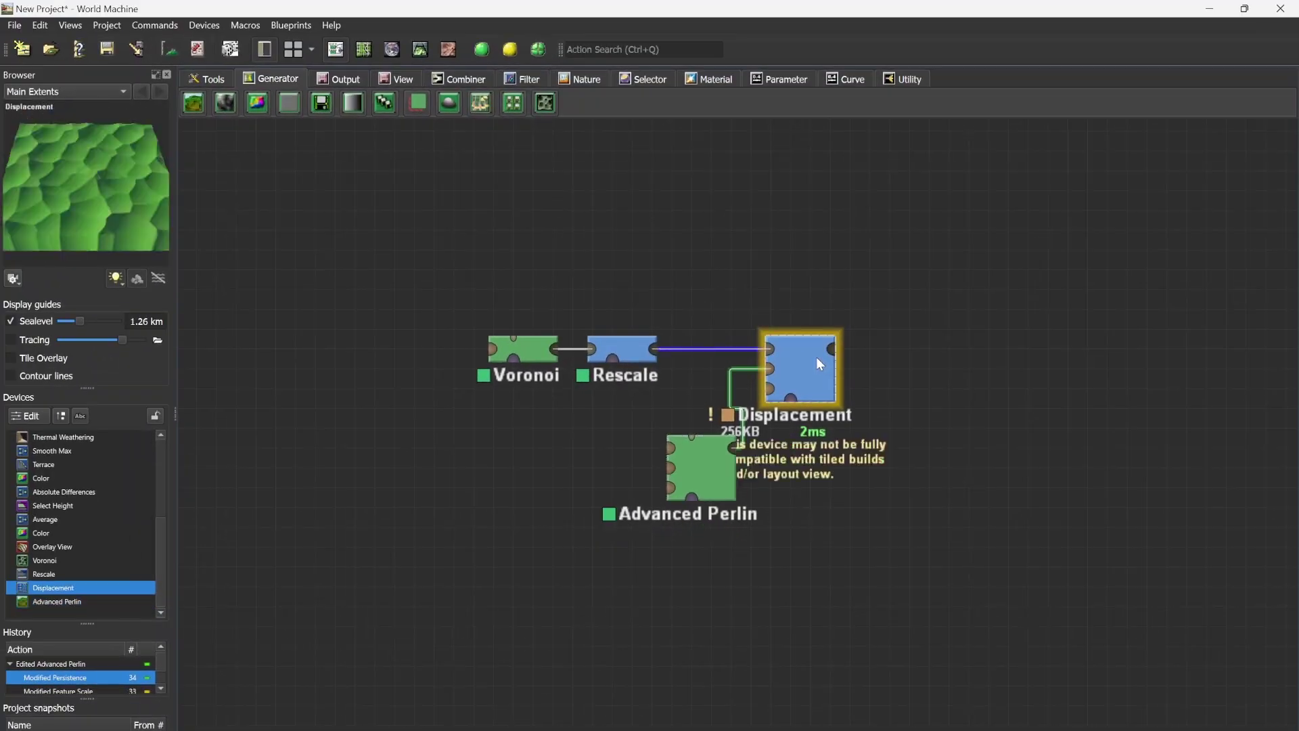
pyautogui.doubleClick(818, 267)
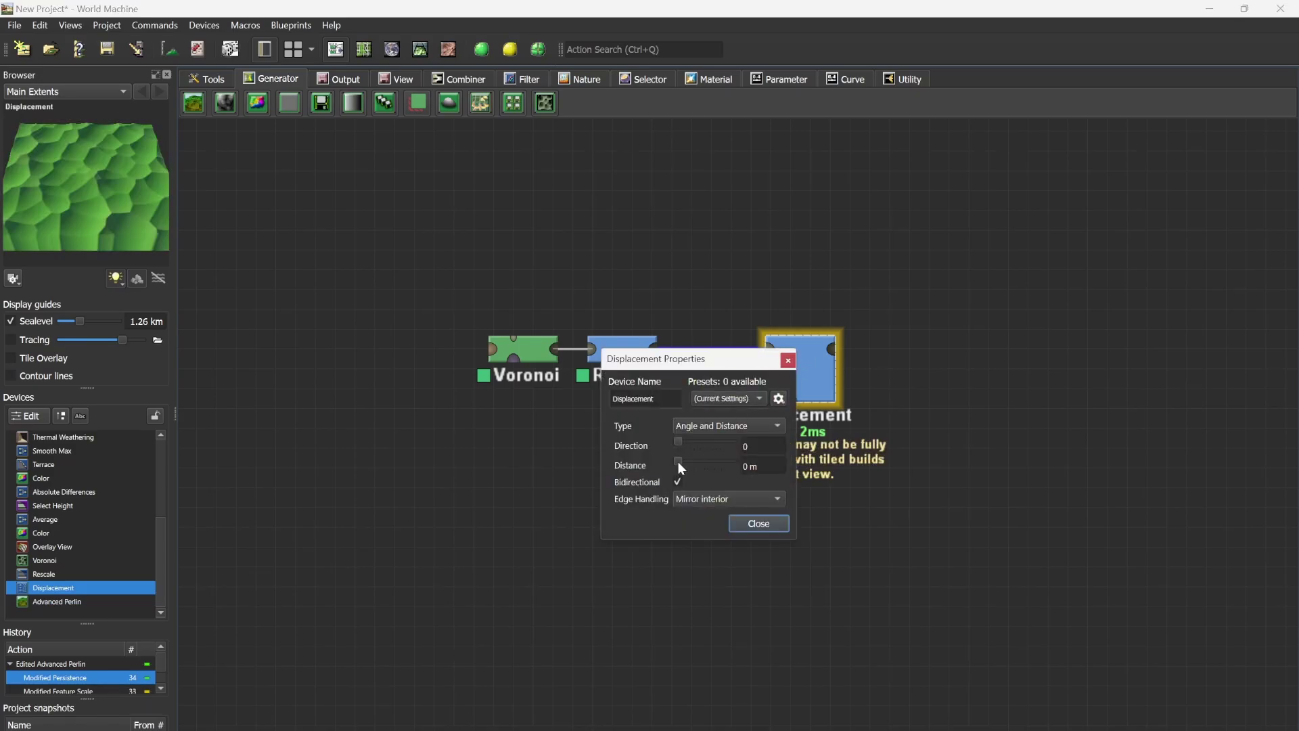
pyautogui.moveTo(679, 463); pyautogui.dragTo(684, 462)
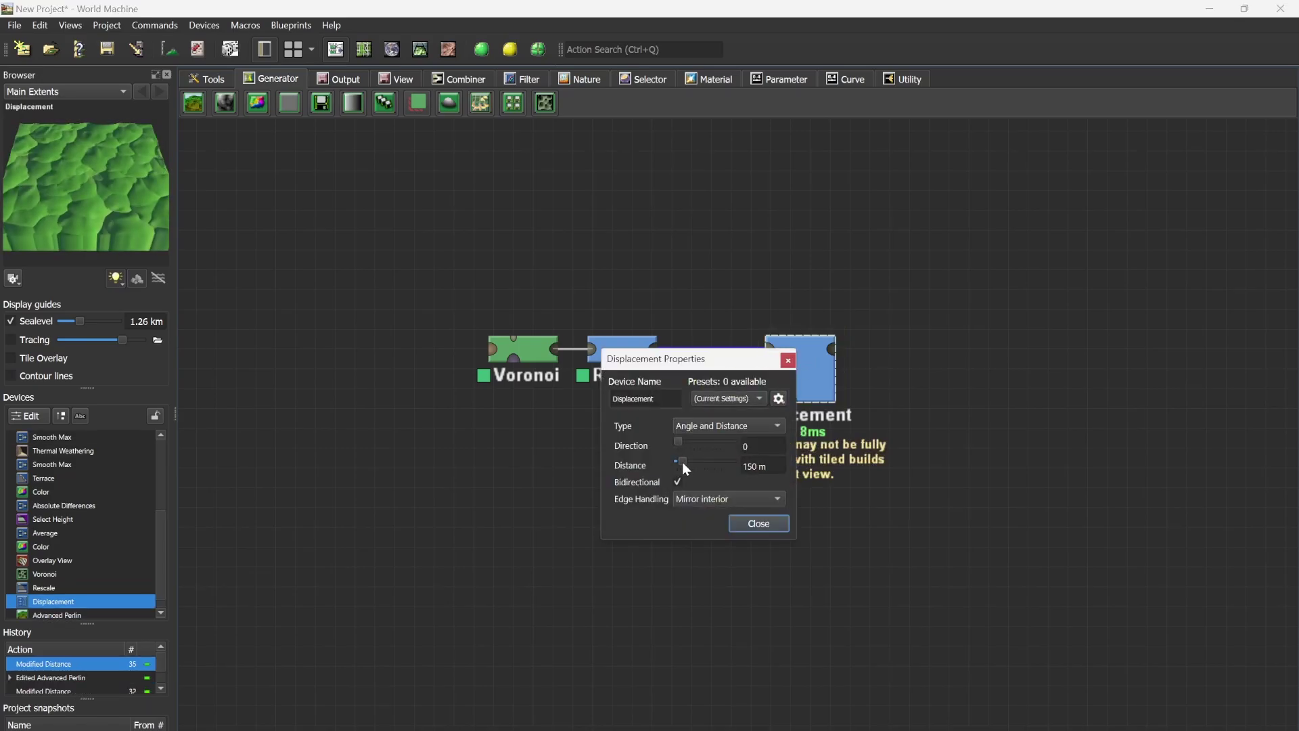
# Build the displaced terrain at 1024 × 1024, orbit its dunes in 3D, then return to the graph.
pyautogui.click(767, 523)
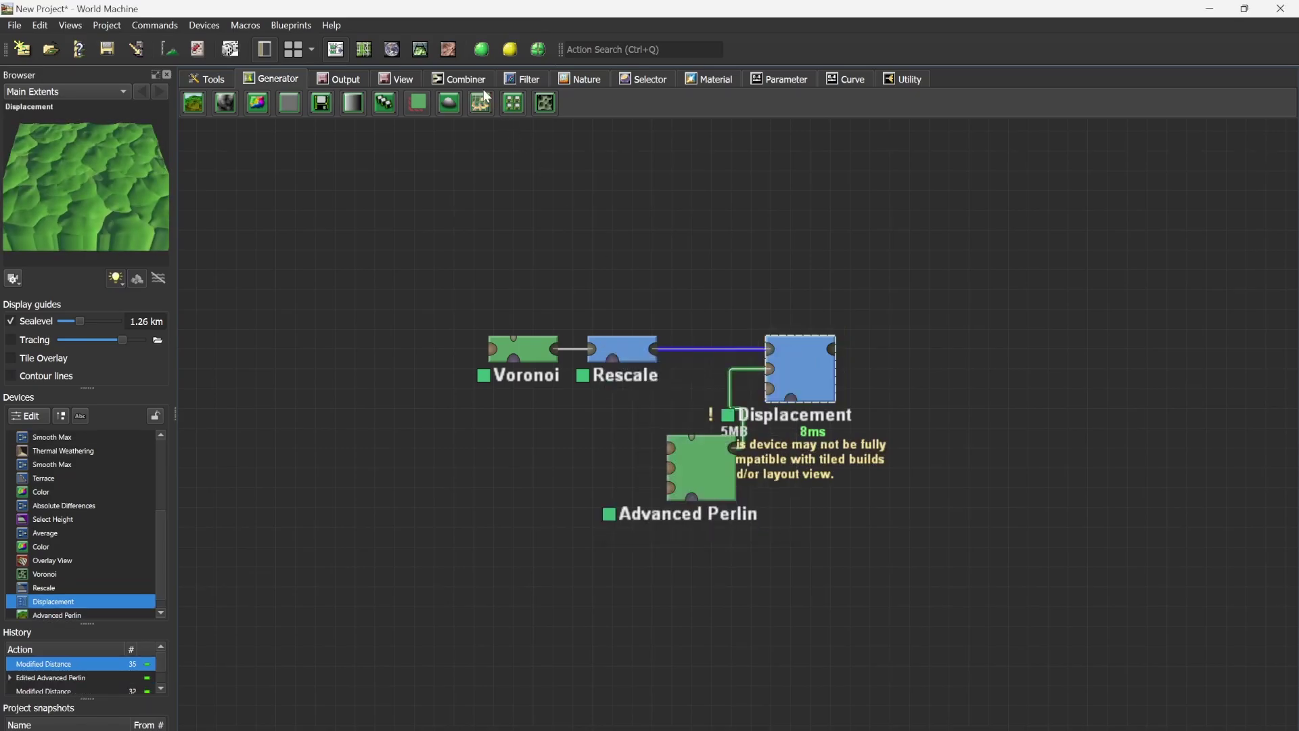
pyautogui.click(420, 49)
pyautogui.click(511, 51)
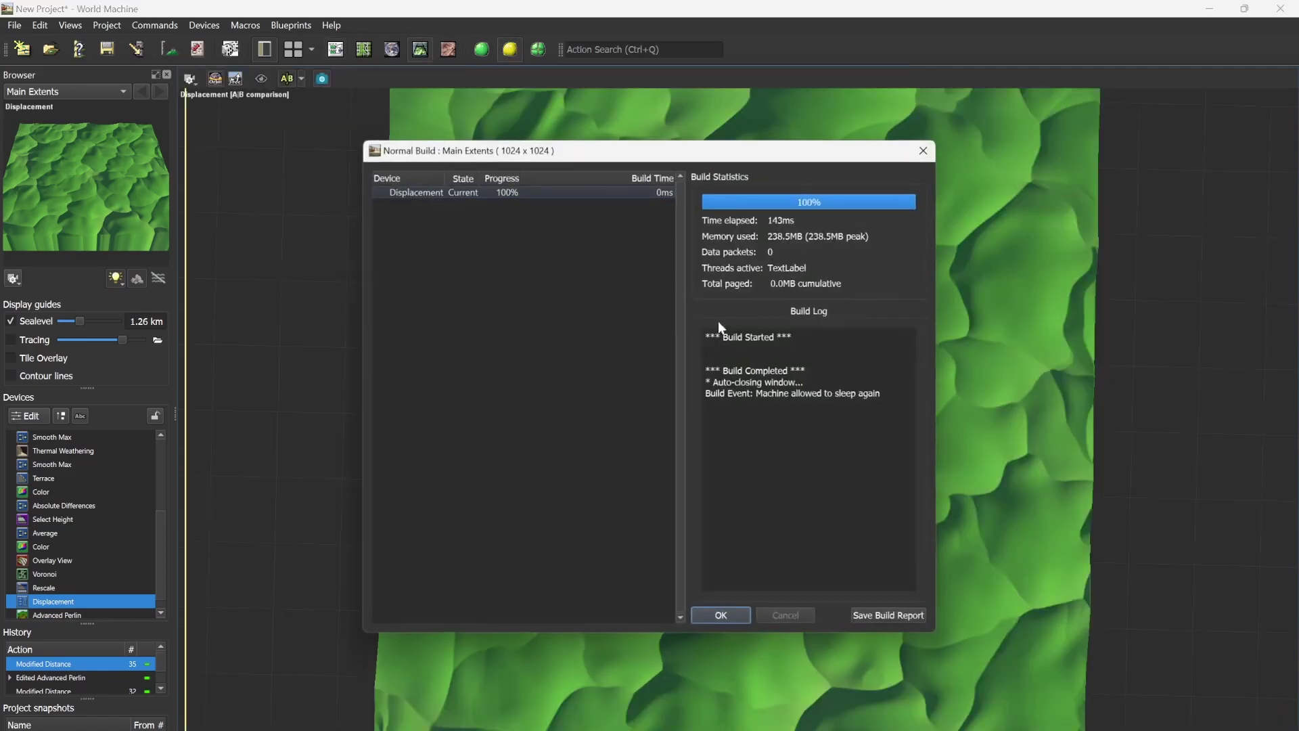
pyautogui.click(725, 620)
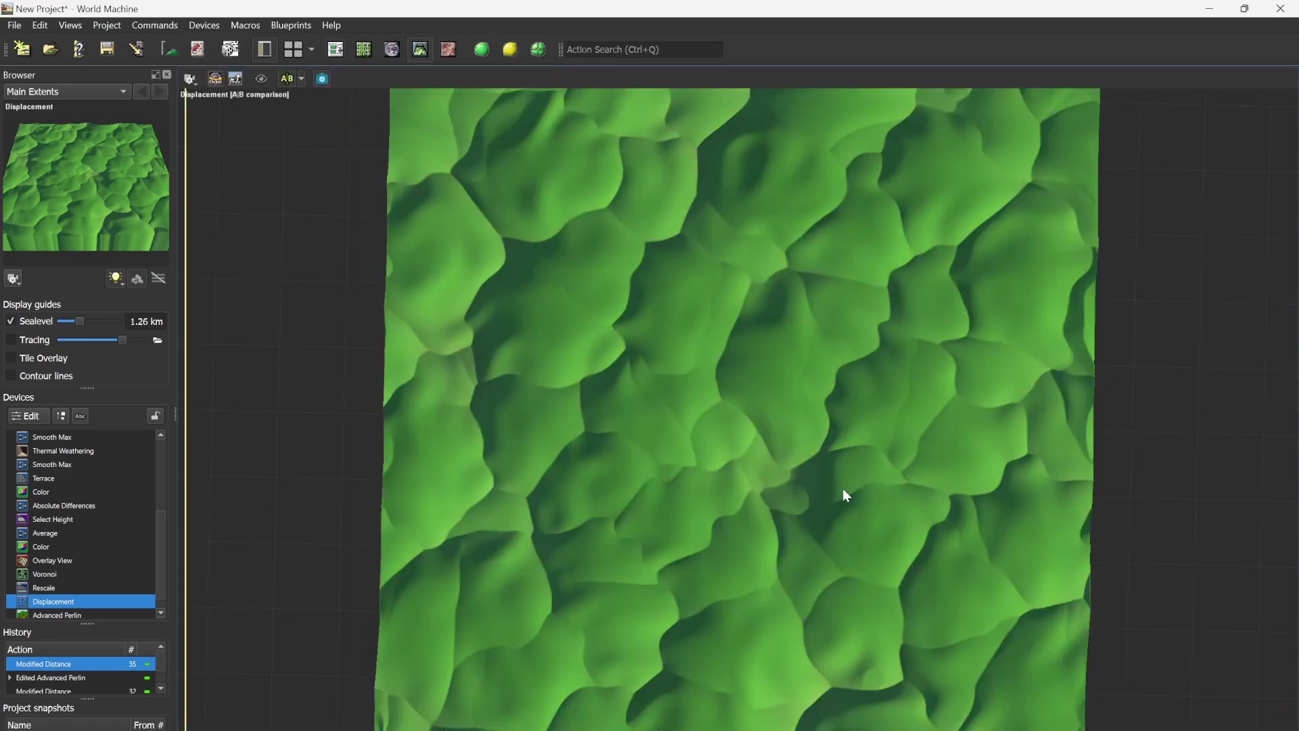
pyautogui.moveTo(842, 364); pyautogui.dragTo(747, 349)
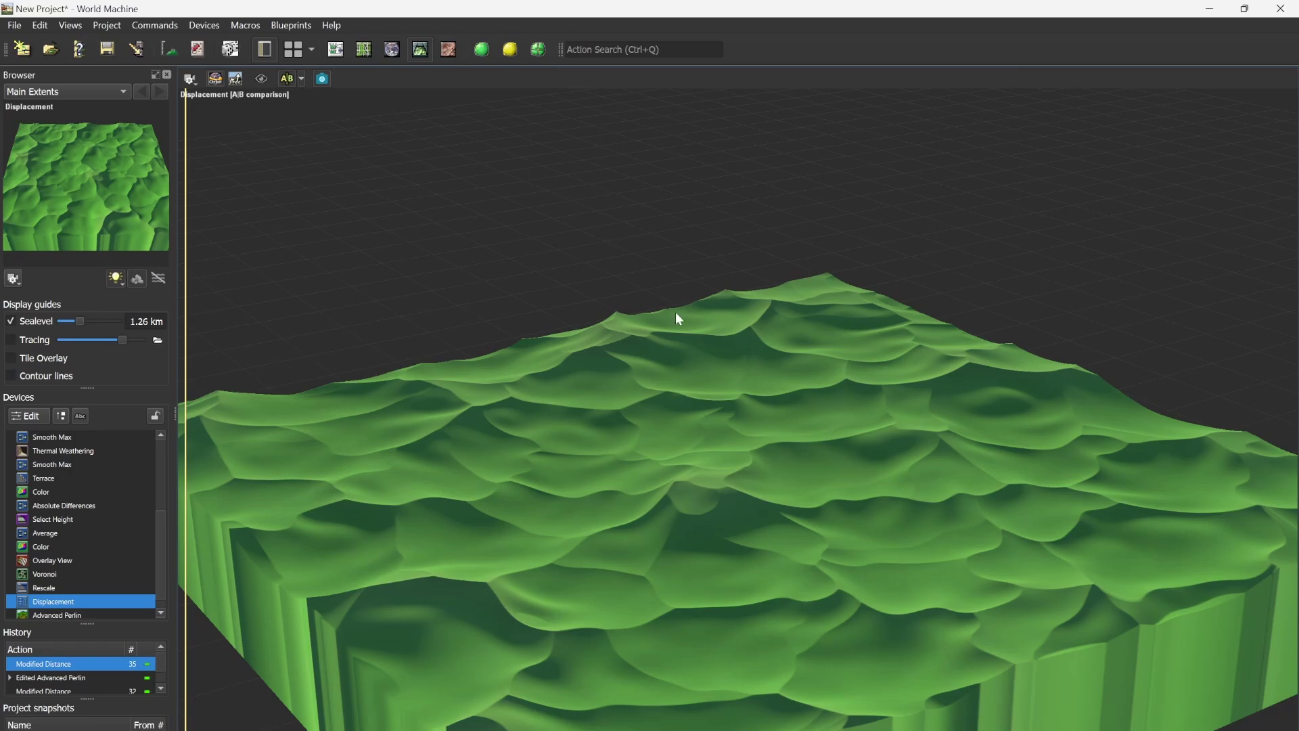
pyautogui.click(342, 54)
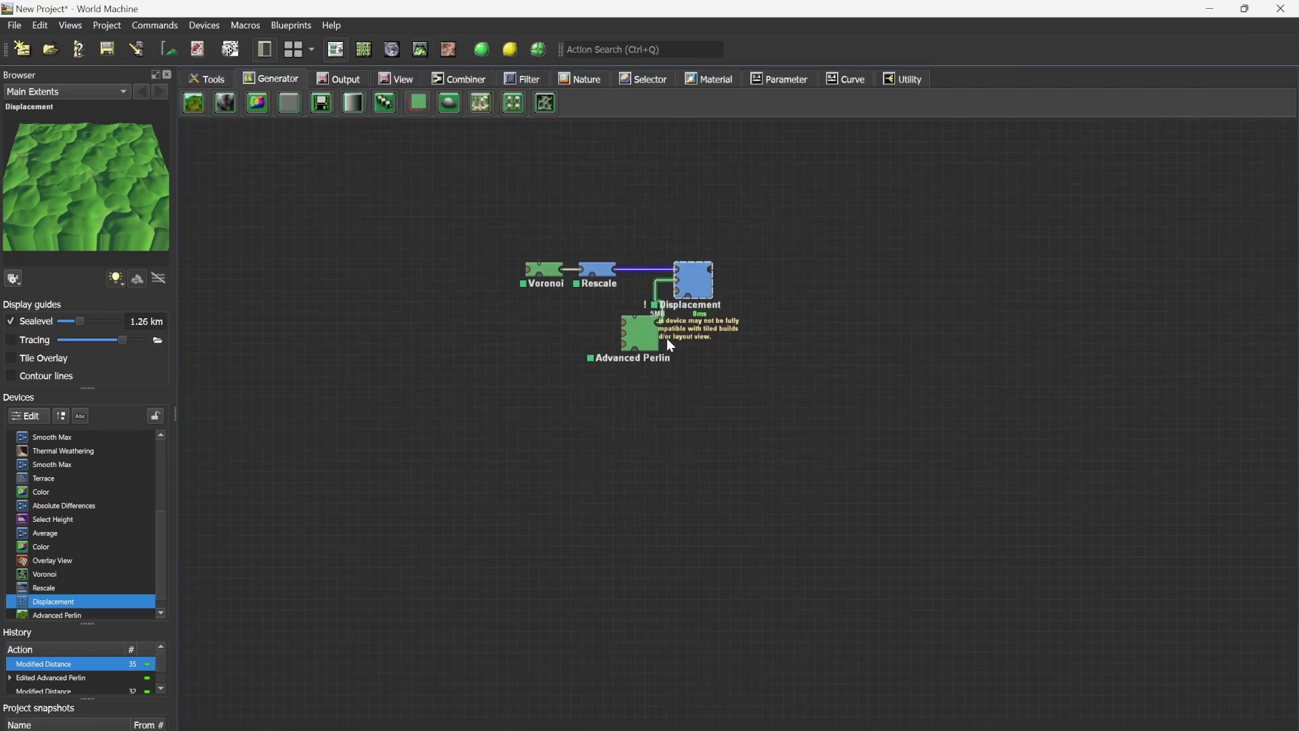
# Add a second Advanced Perlin with Billowy style and 750 m feature scale, and inspect its peaks in 3D.
pyautogui.click(194, 103)
pyautogui.click(697, 436)
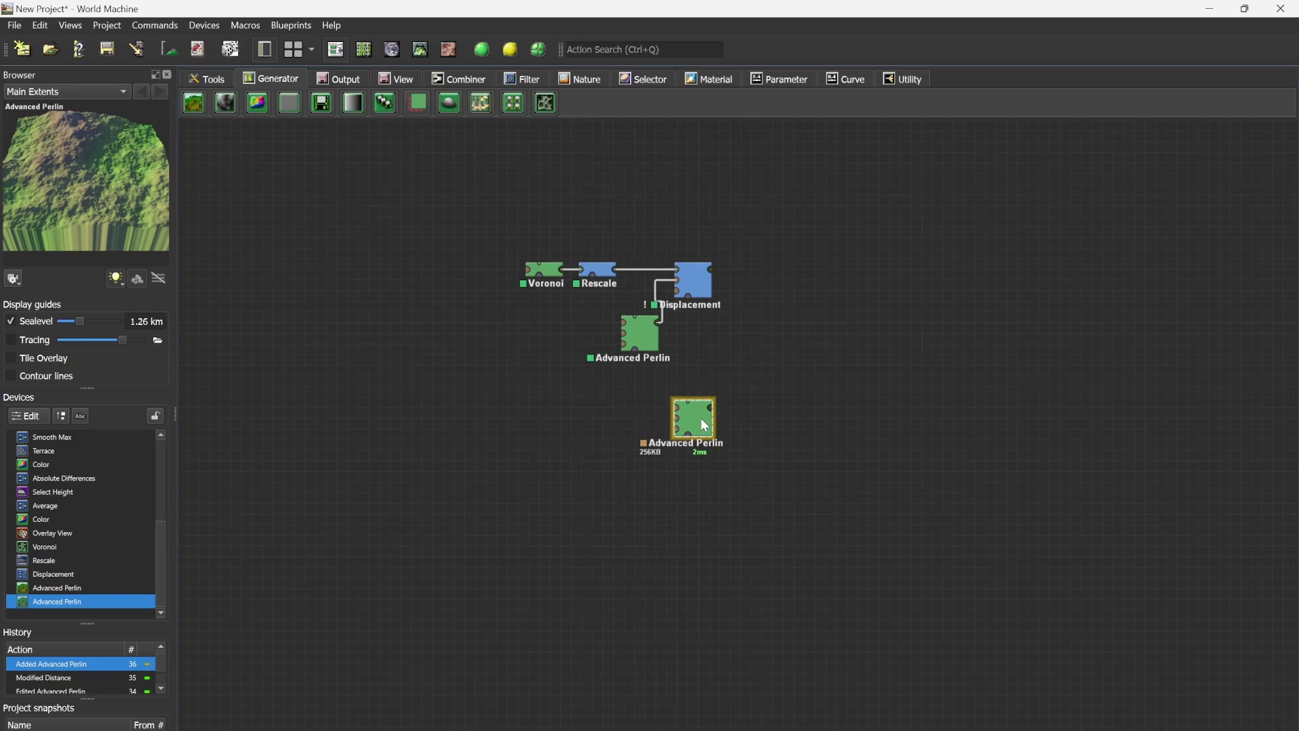
pyautogui.doubleClick(704, 424)
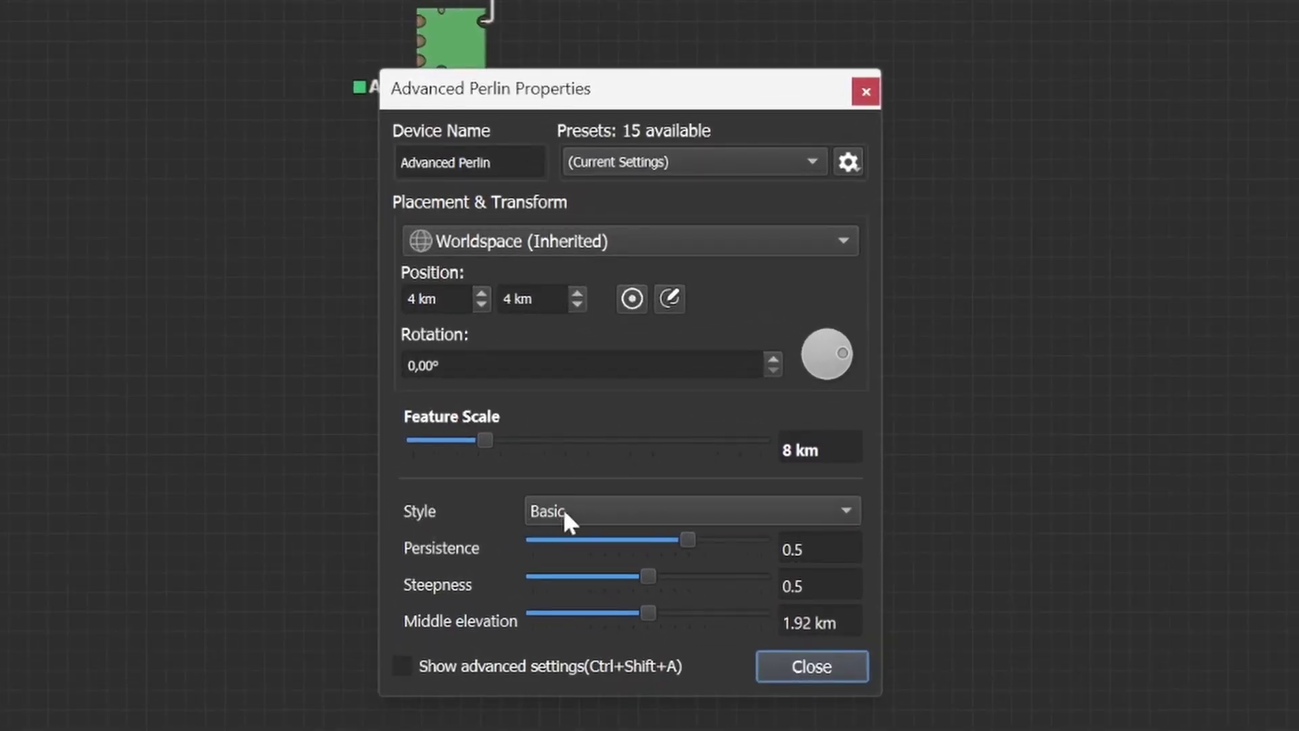
pyautogui.click(570, 515)
pyautogui.click(585, 581)
pyautogui.click(564, 506)
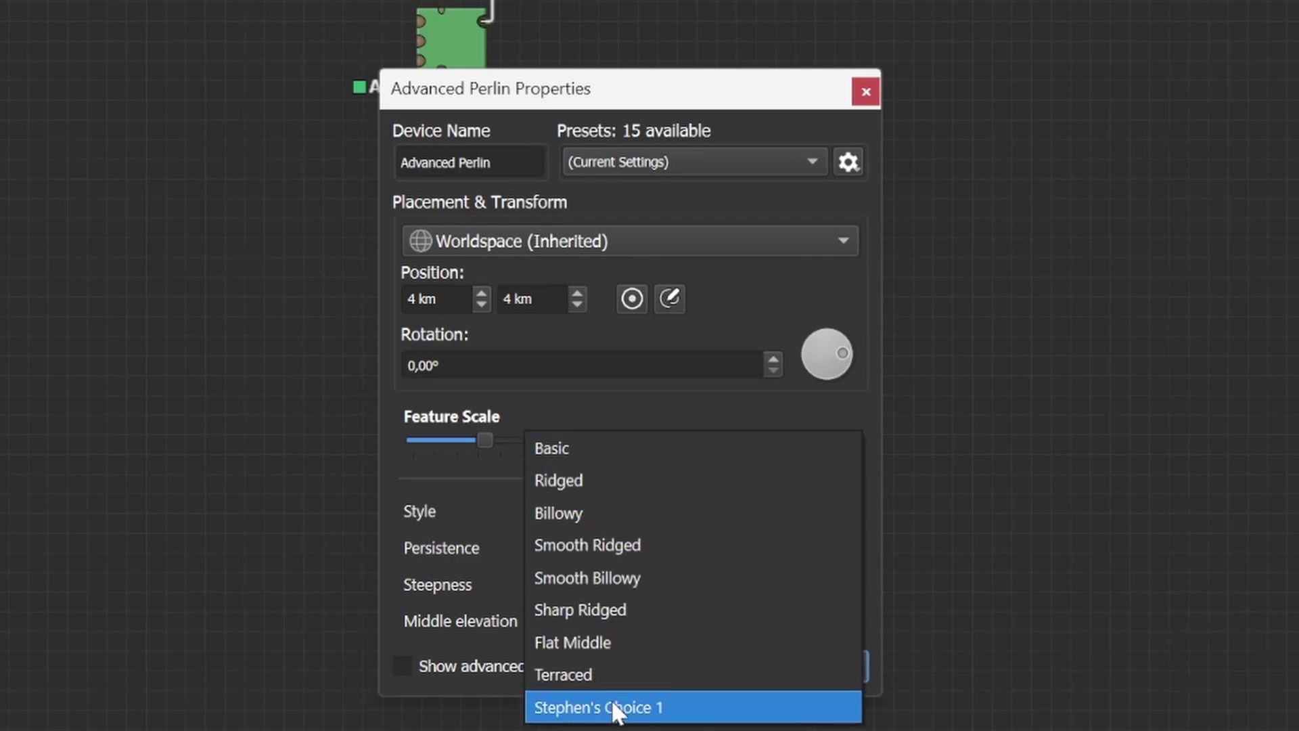
pyautogui.click(655, 513)
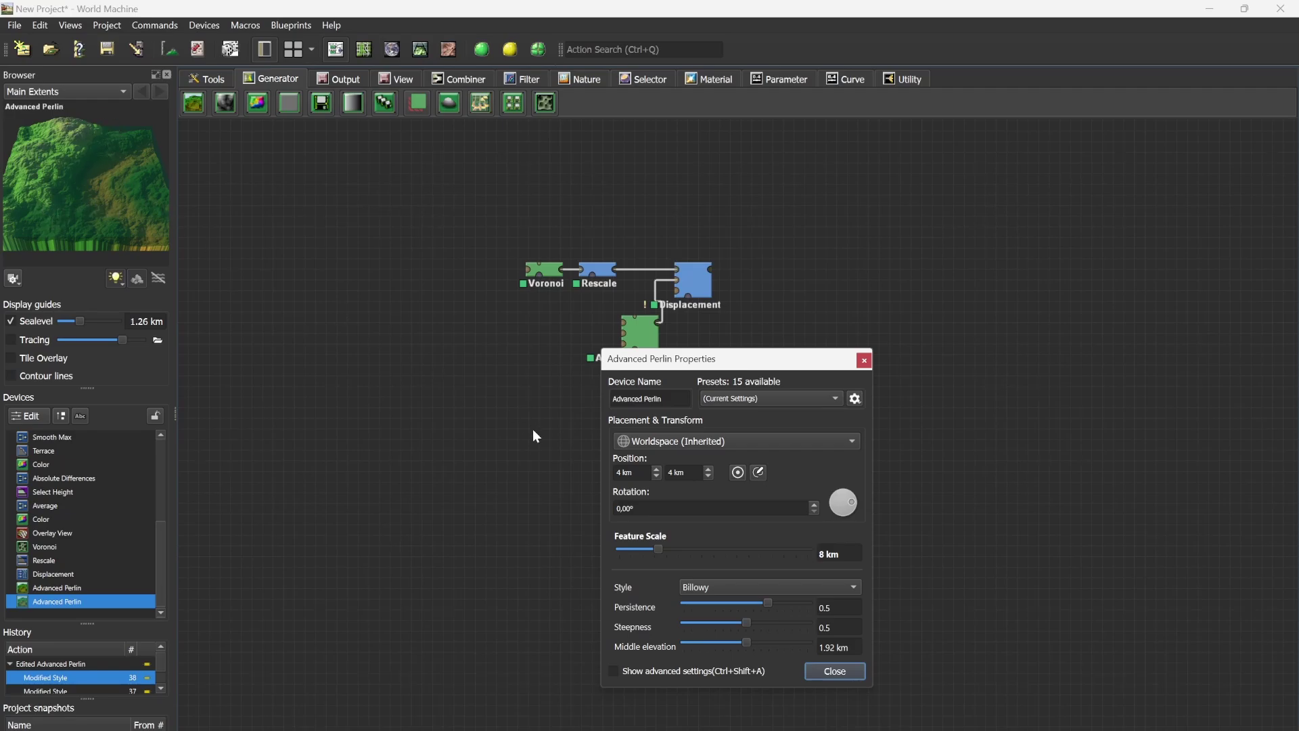
pyautogui.moveTo(657, 551); pyautogui.dragTo(625, 551)
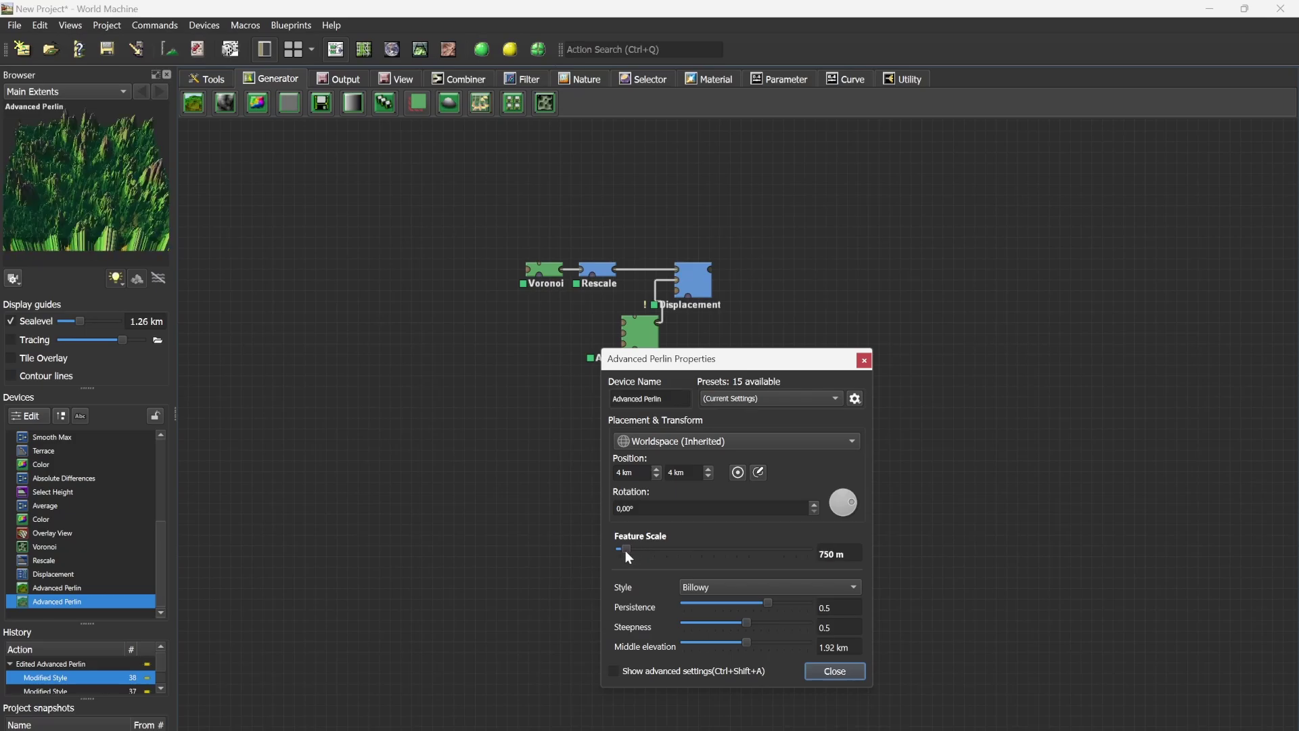
pyautogui.click(836, 672)
pyautogui.click(412, 50)
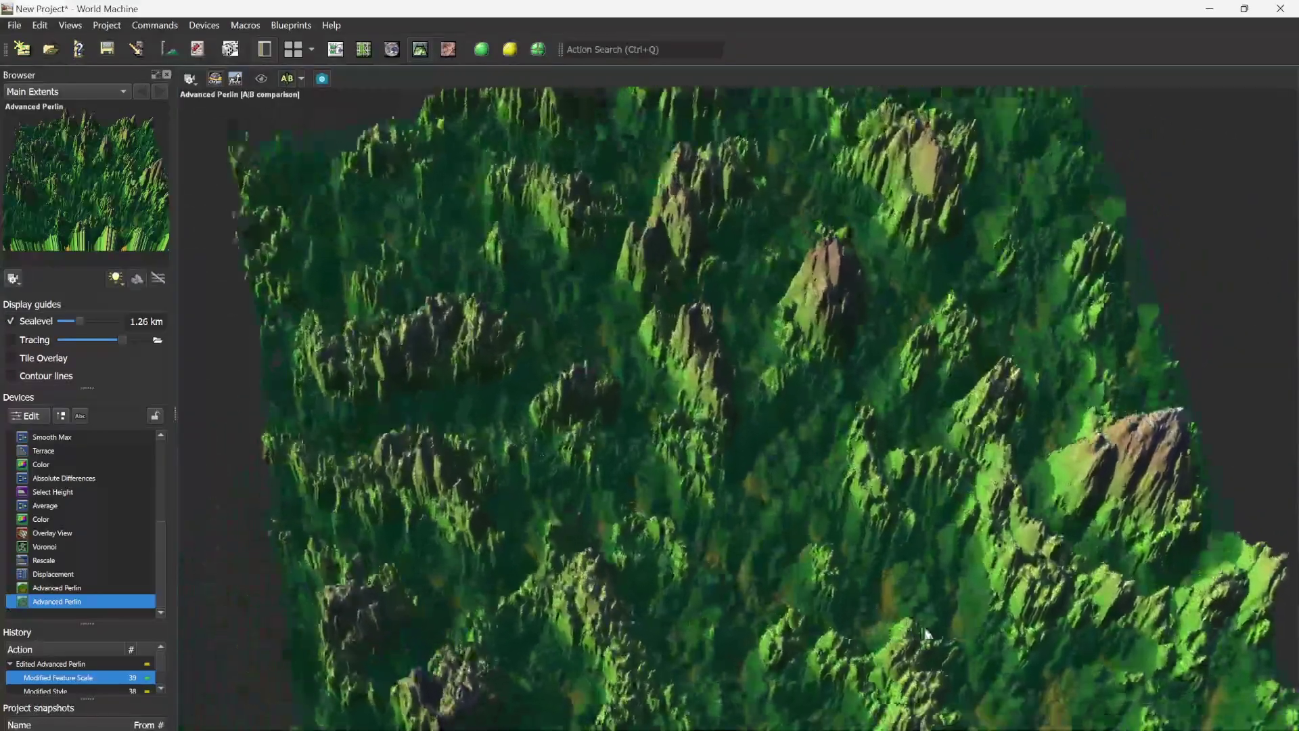
pyautogui.moveTo(927, 633); pyautogui.dragTo(443, 500)
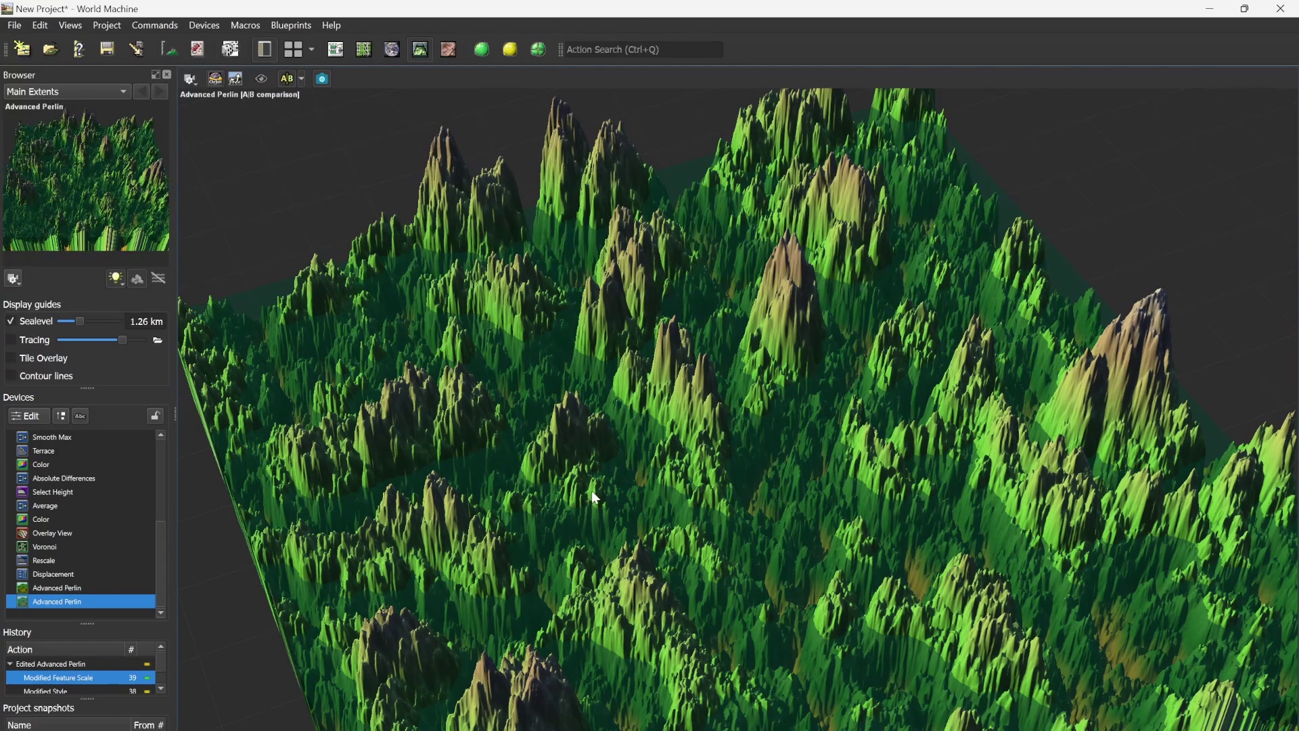
# Add an Expander filter to the graph, fed by the second Advanced Perlin.
pyautogui.click(334, 52)
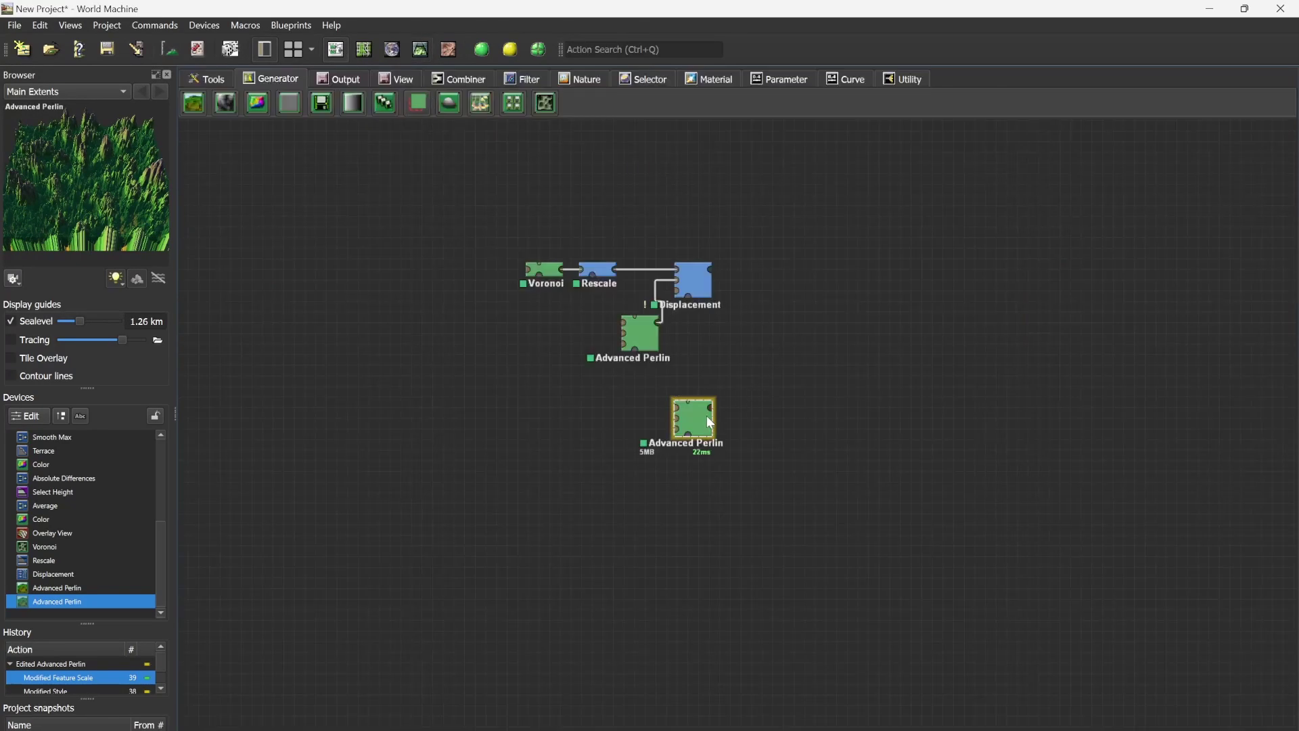
pyautogui.click(531, 80)
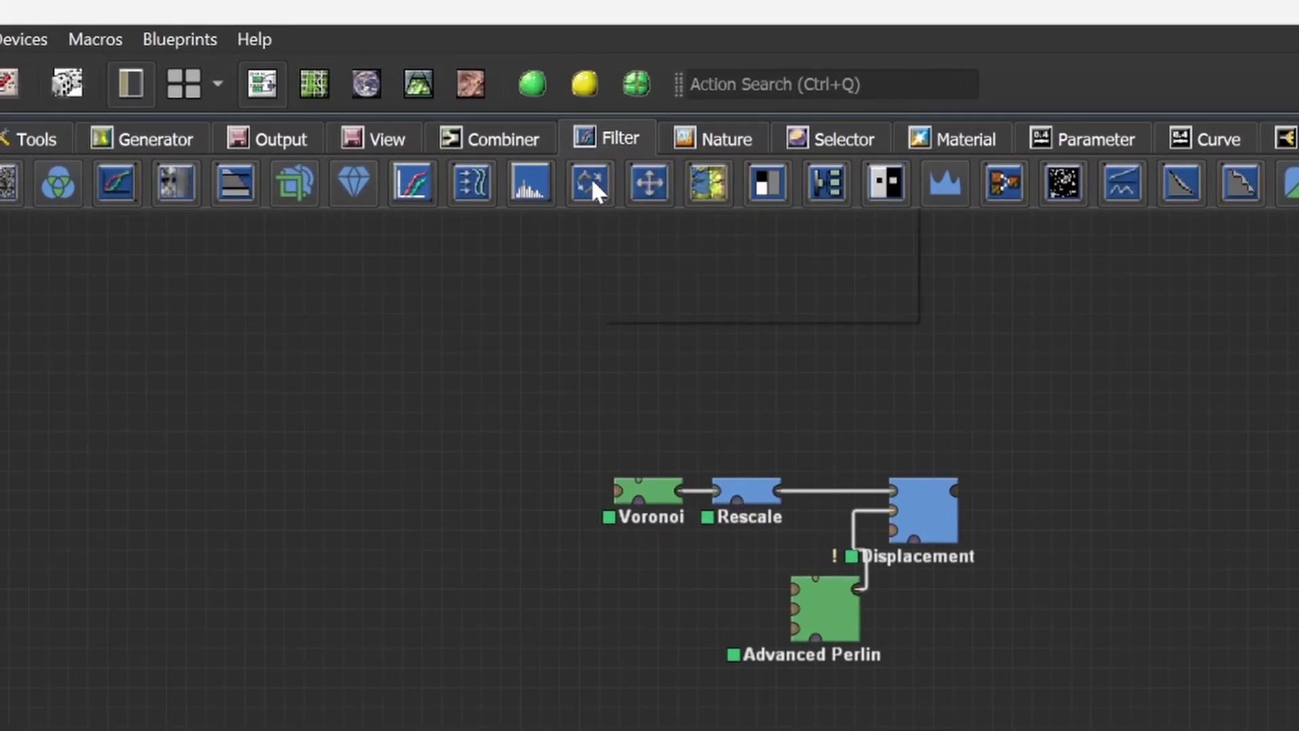
pyautogui.moveTo(590, 177); pyautogui.dragTo(988, 730)
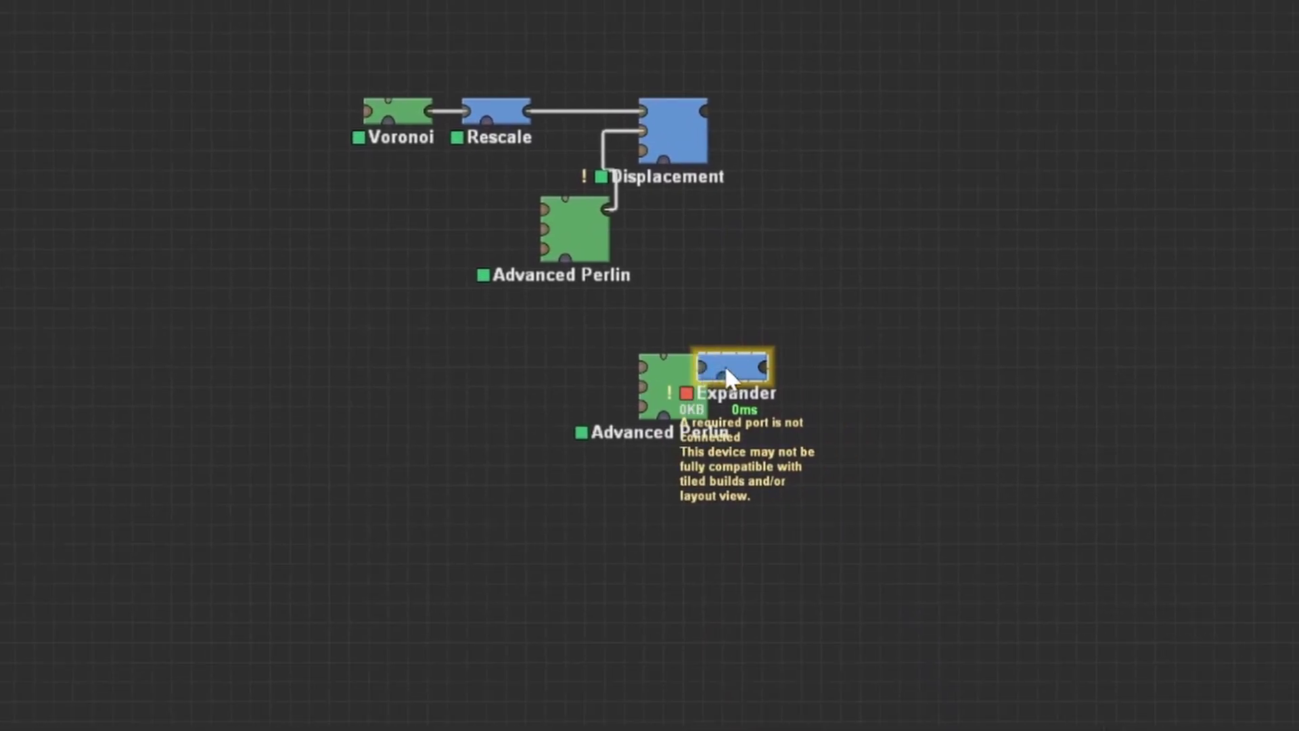
pyautogui.moveTo(737, 371); pyautogui.dragTo(771, 369)
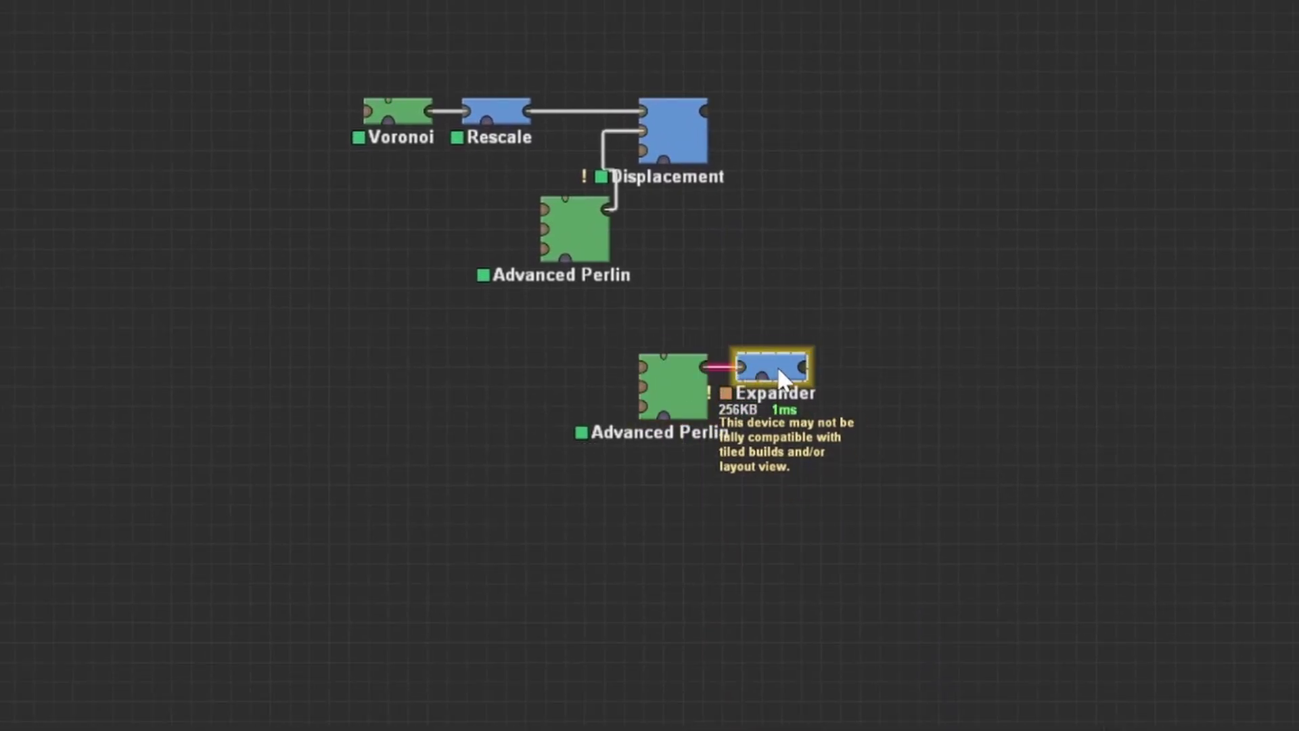
# Set the Expander to Expand (Max) with Gaussian filtering and a 250 m distance.
pyautogui.doubleClick(779, 370)
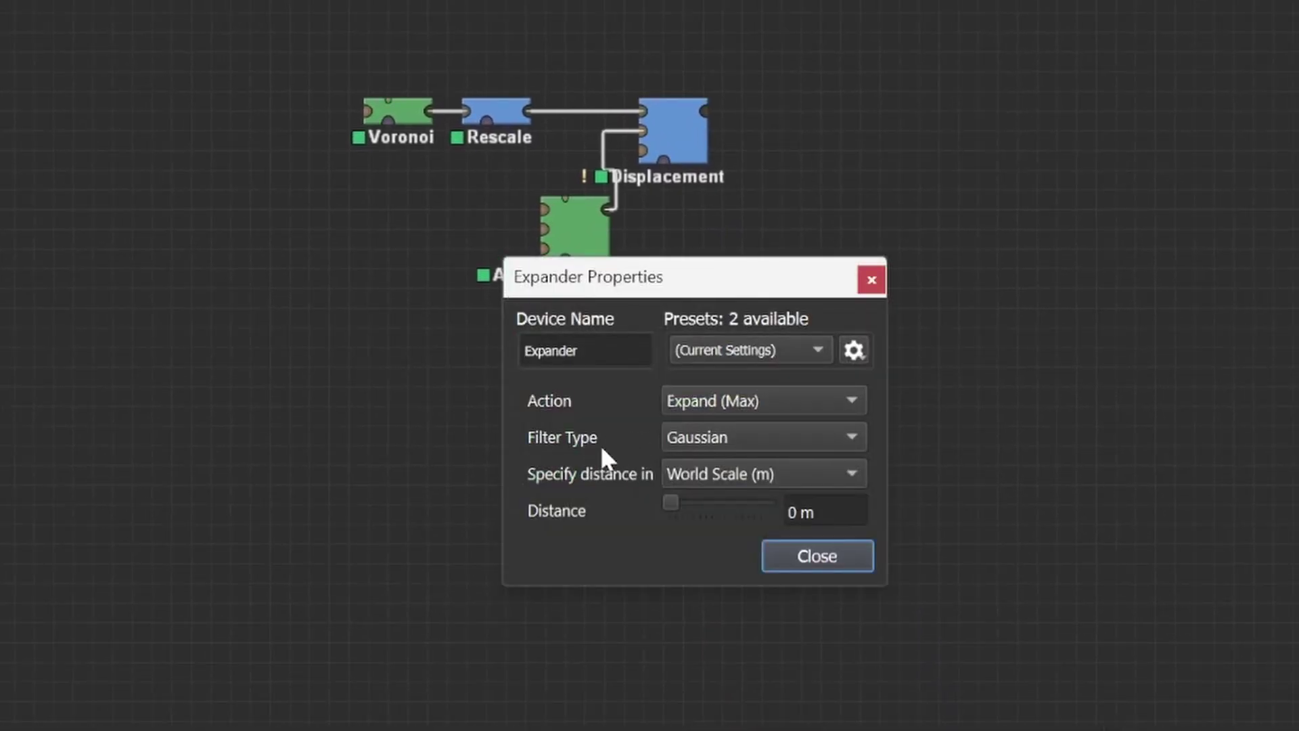
pyautogui.click(716, 439)
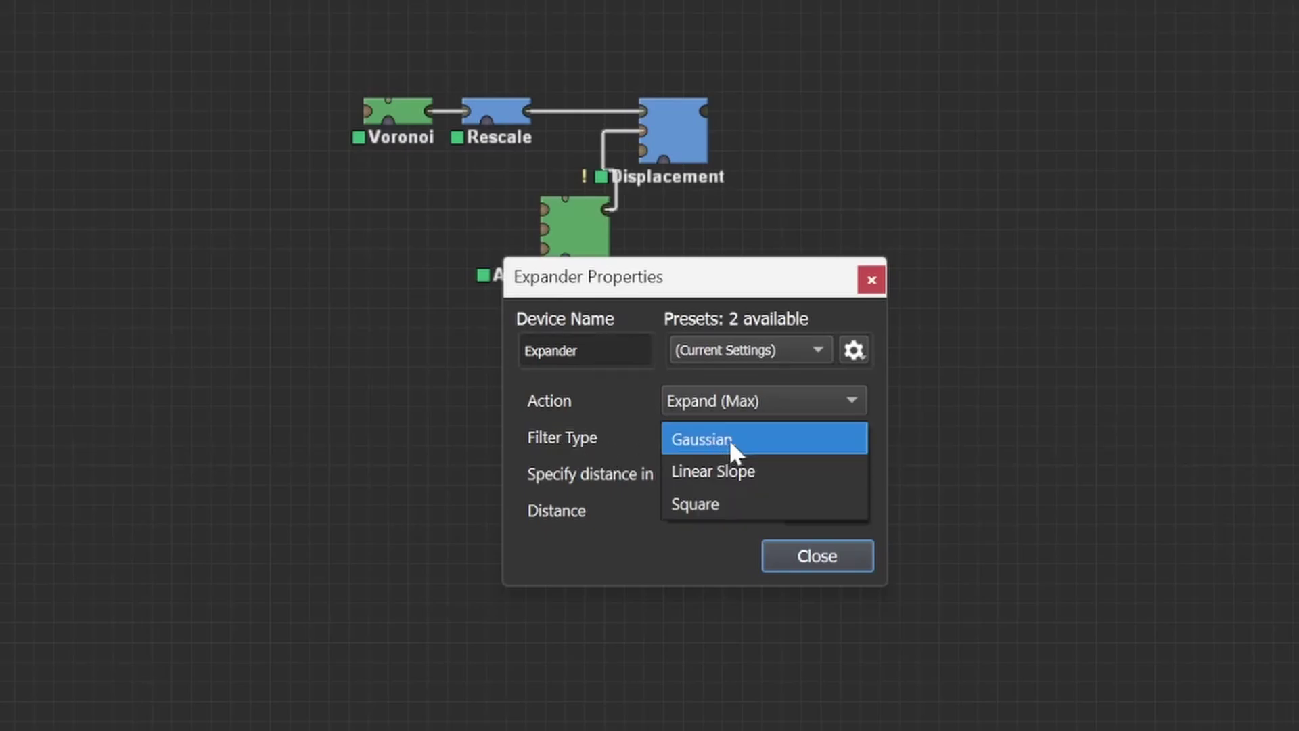
pyautogui.click(772, 459)
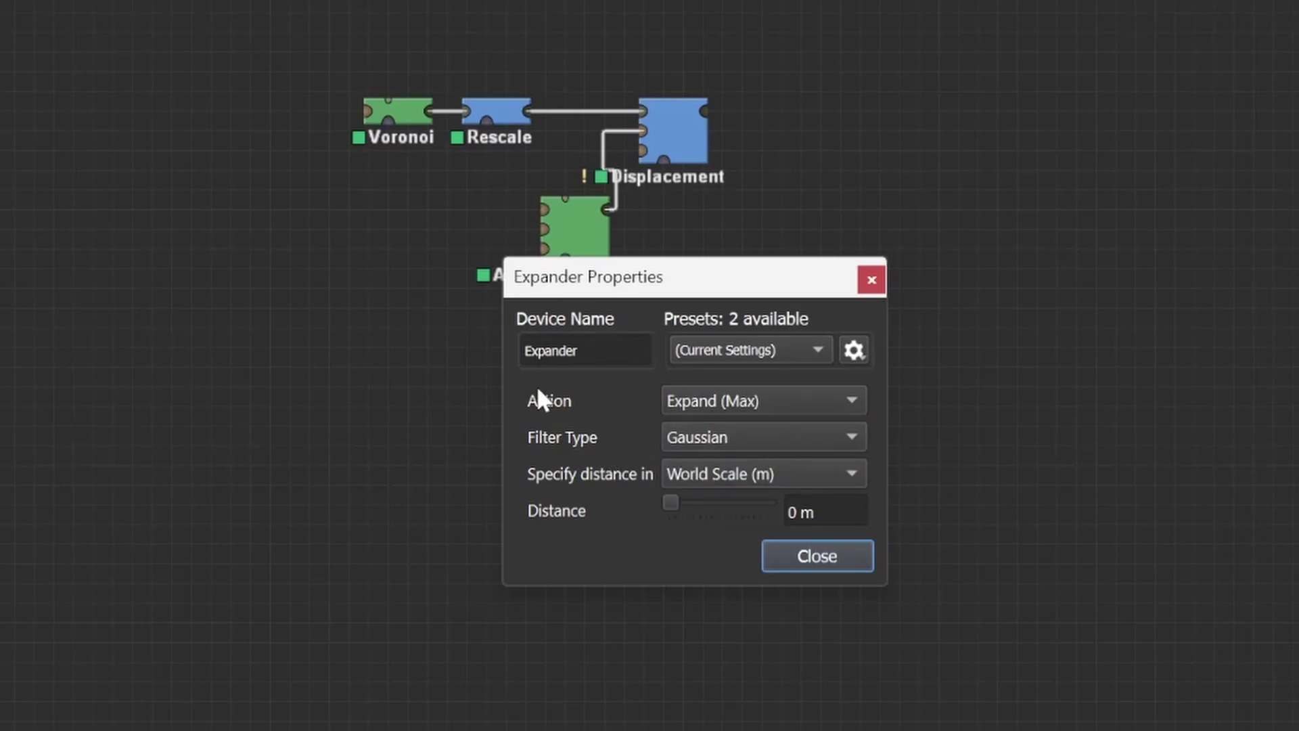
pyautogui.click(771, 402)
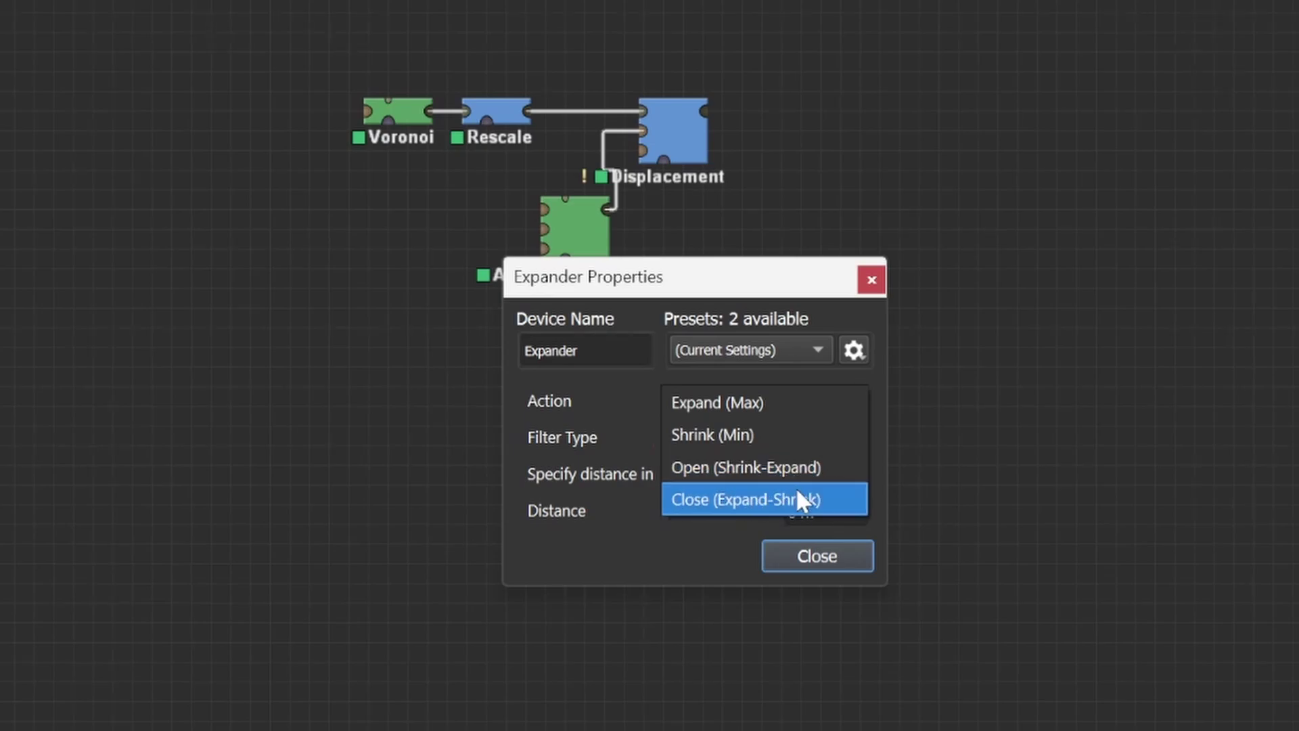
pyautogui.click(789, 402)
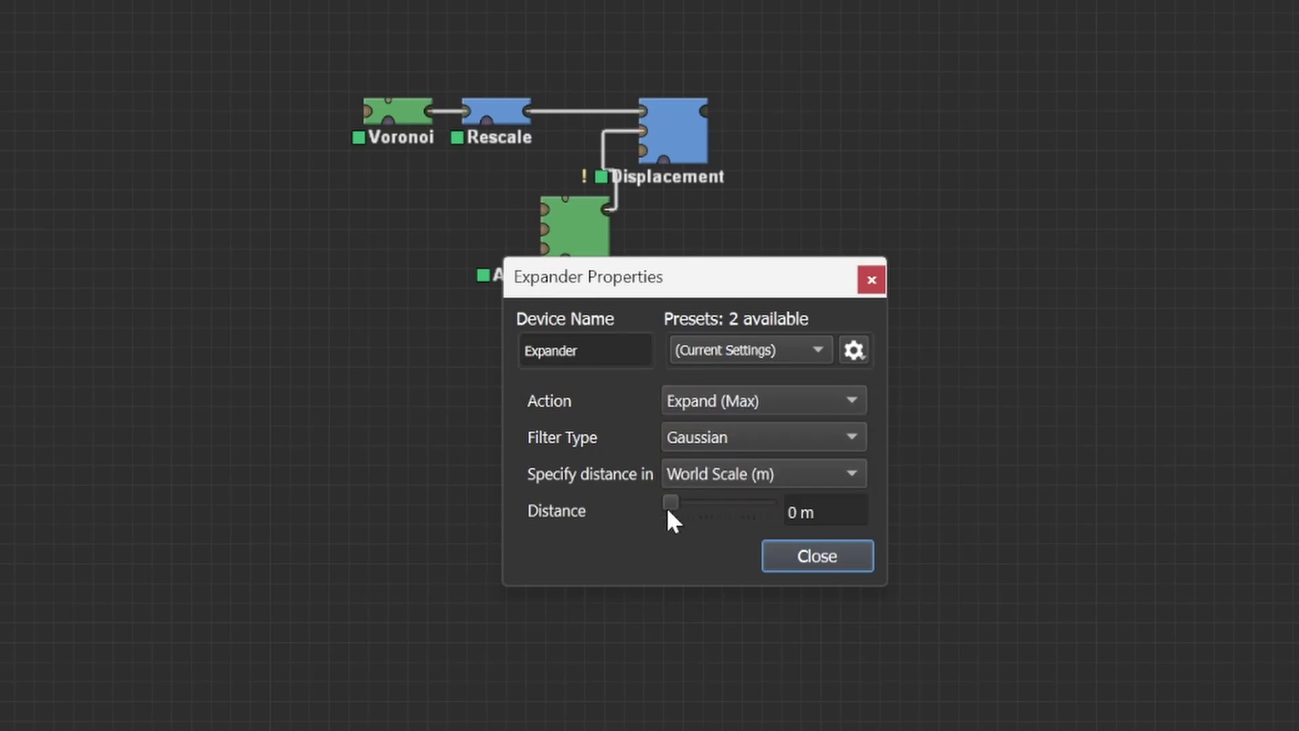
pyautogui.moveTo(672, 502); pyautogui.dragTo(701, 501)
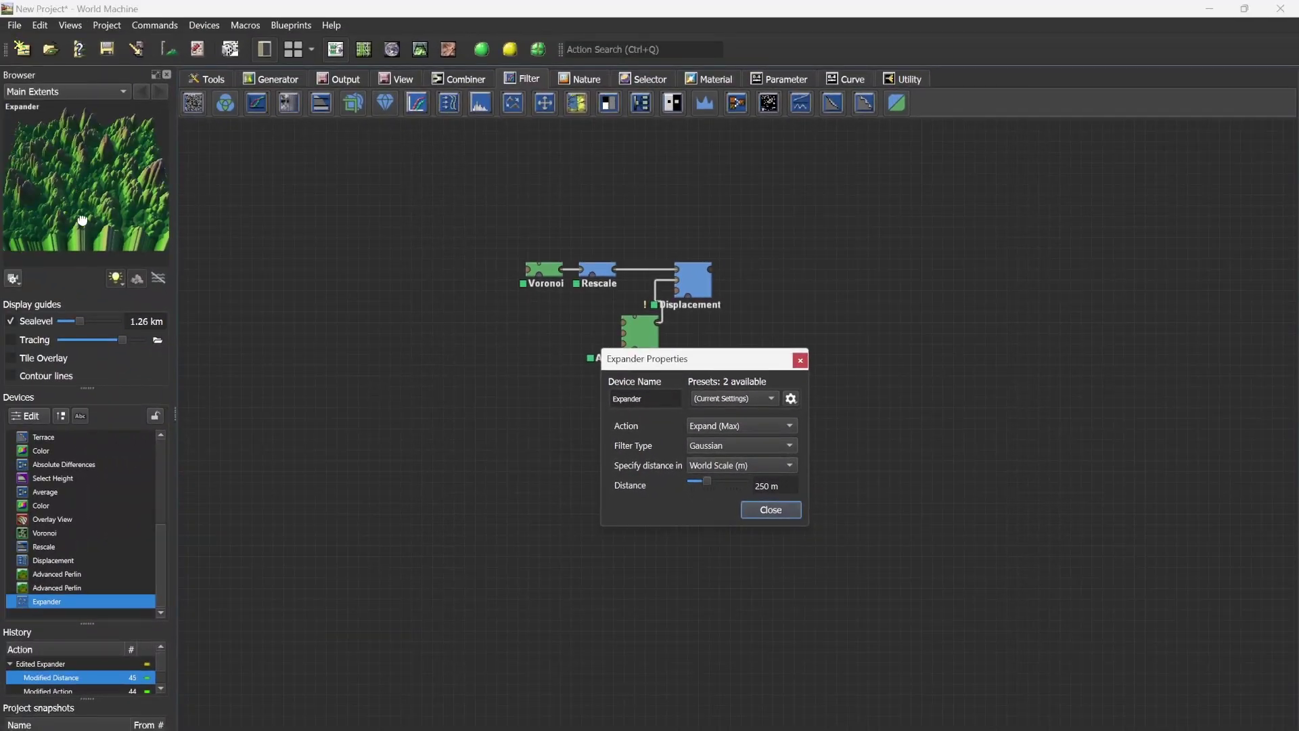
# Orbit the Expander's swollen, rounded peaks in 3D from several angles, then return to the graph.
pyautogui.click(771, 509)
pyautogui.click(421, 50)
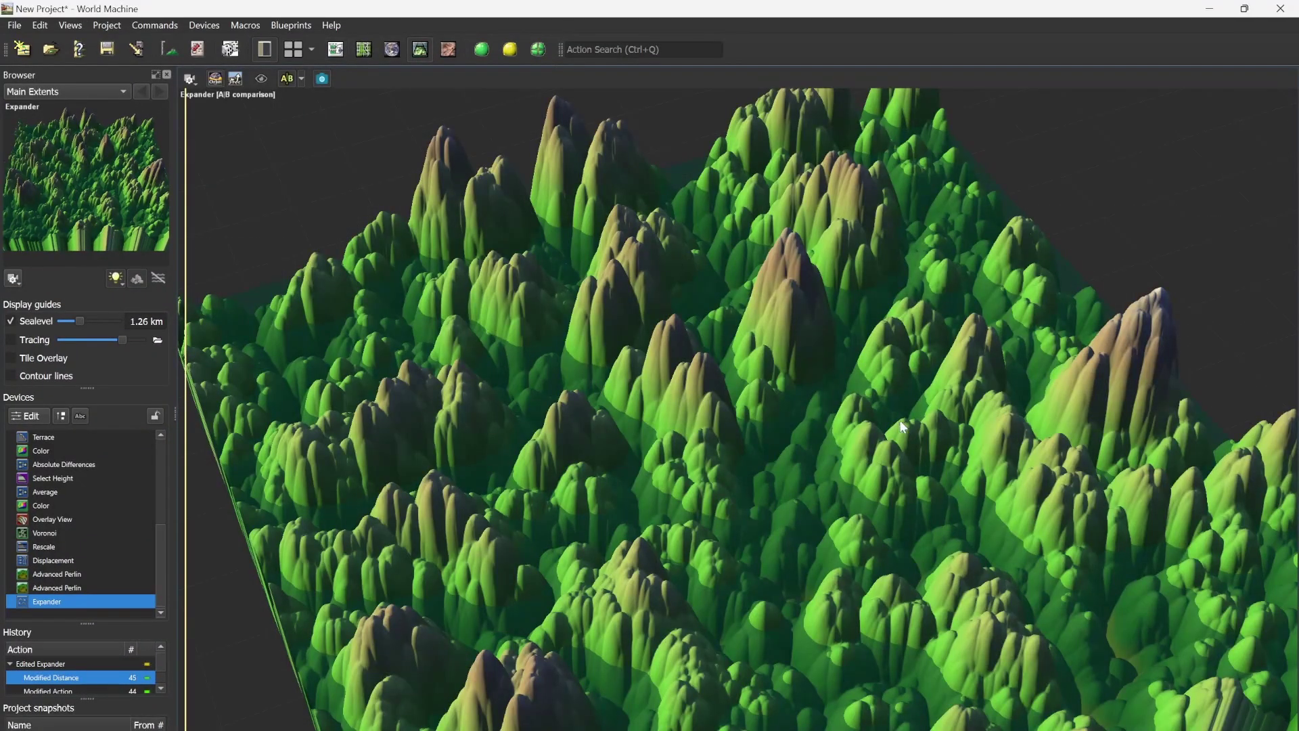
pyautogui.moveTo(896, 415); pyautogui.dragTo(723, 438)
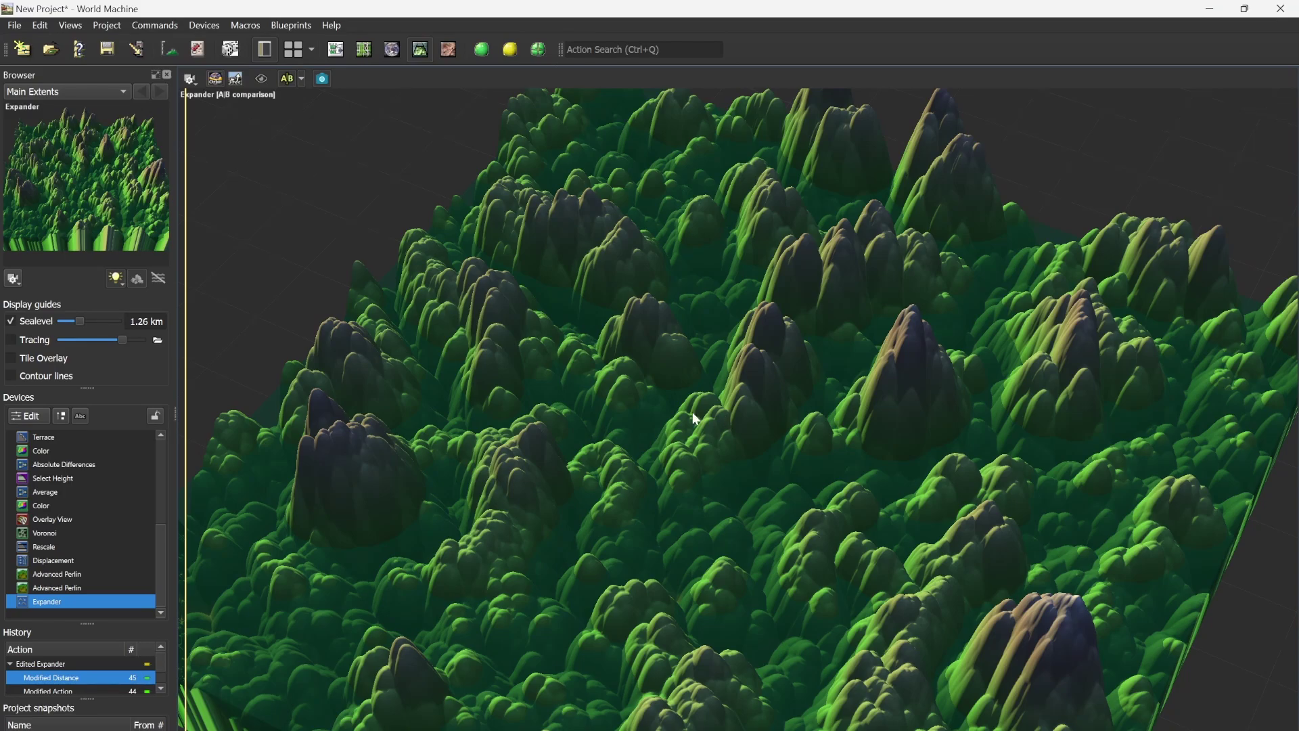
pyautogui.moveTo(725, 497); pyautogui.dragTo(767, 538)
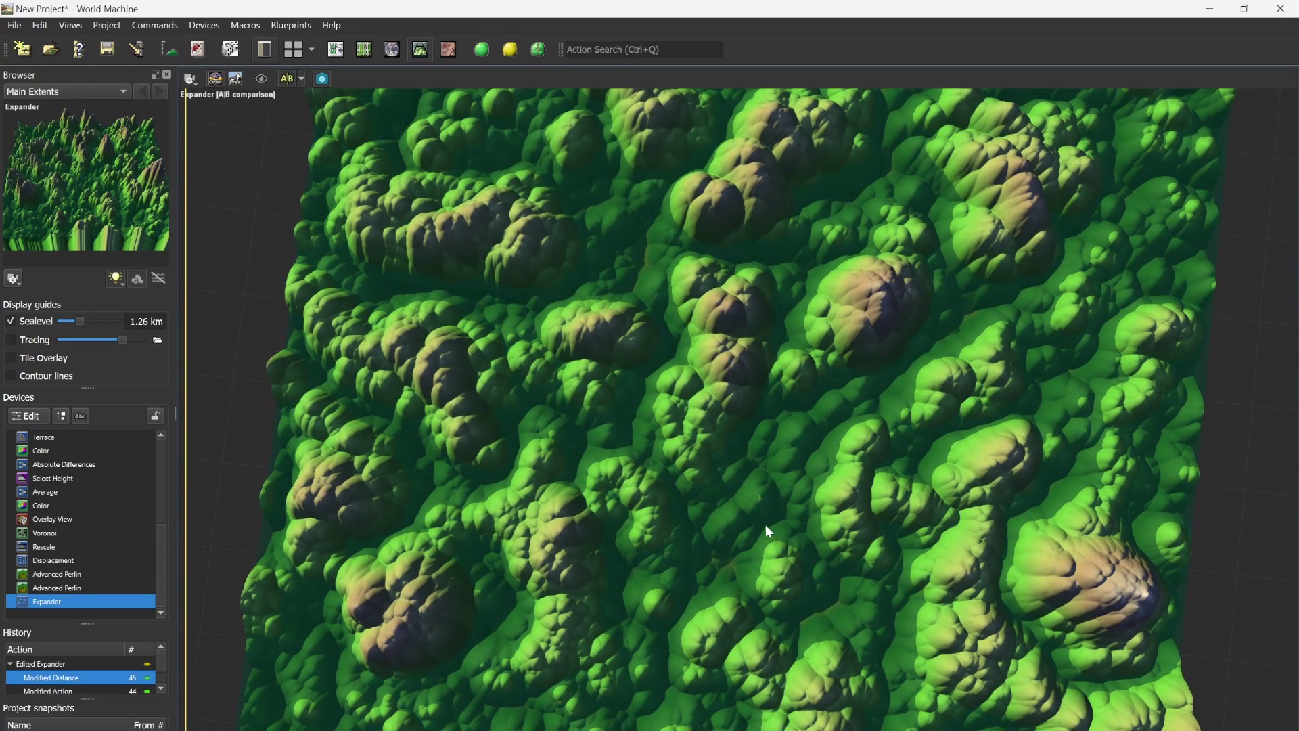
pyautogui.moveTo(861, 580); pyautogui.dragTo(871, 325)
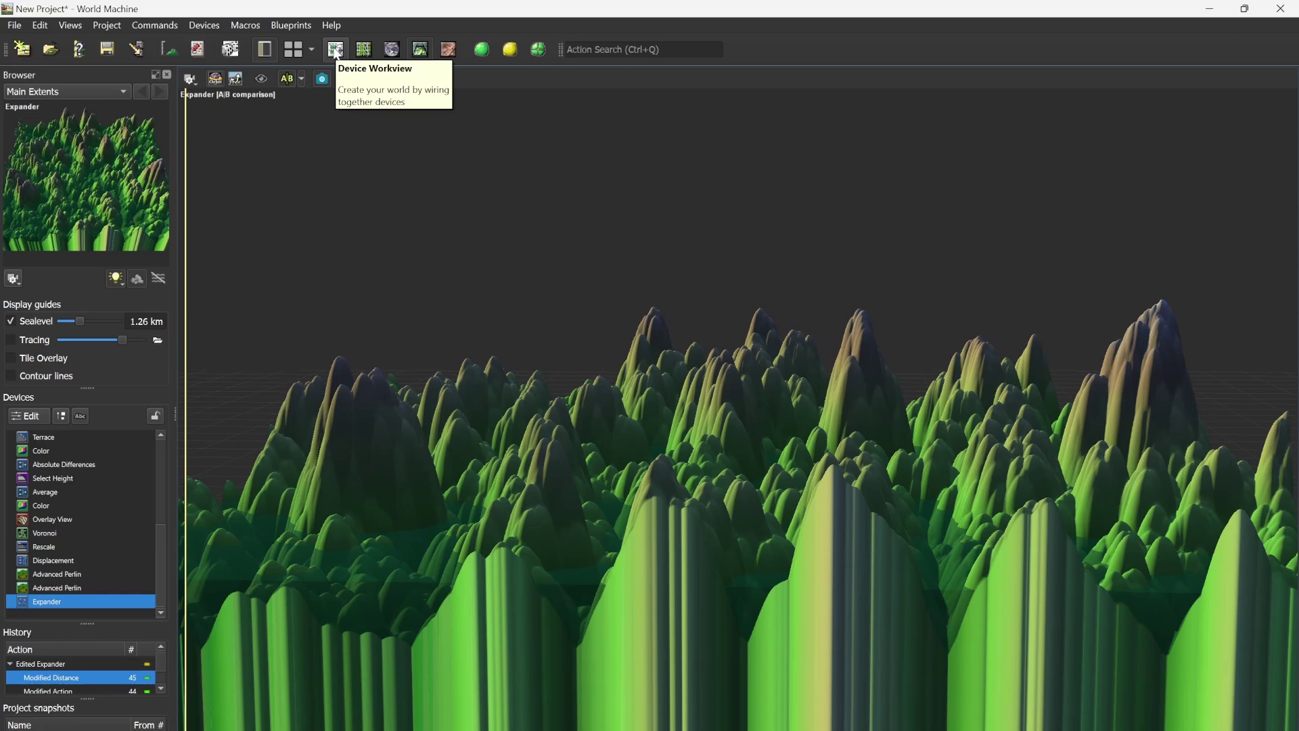
pyautogui.click(337, 50)
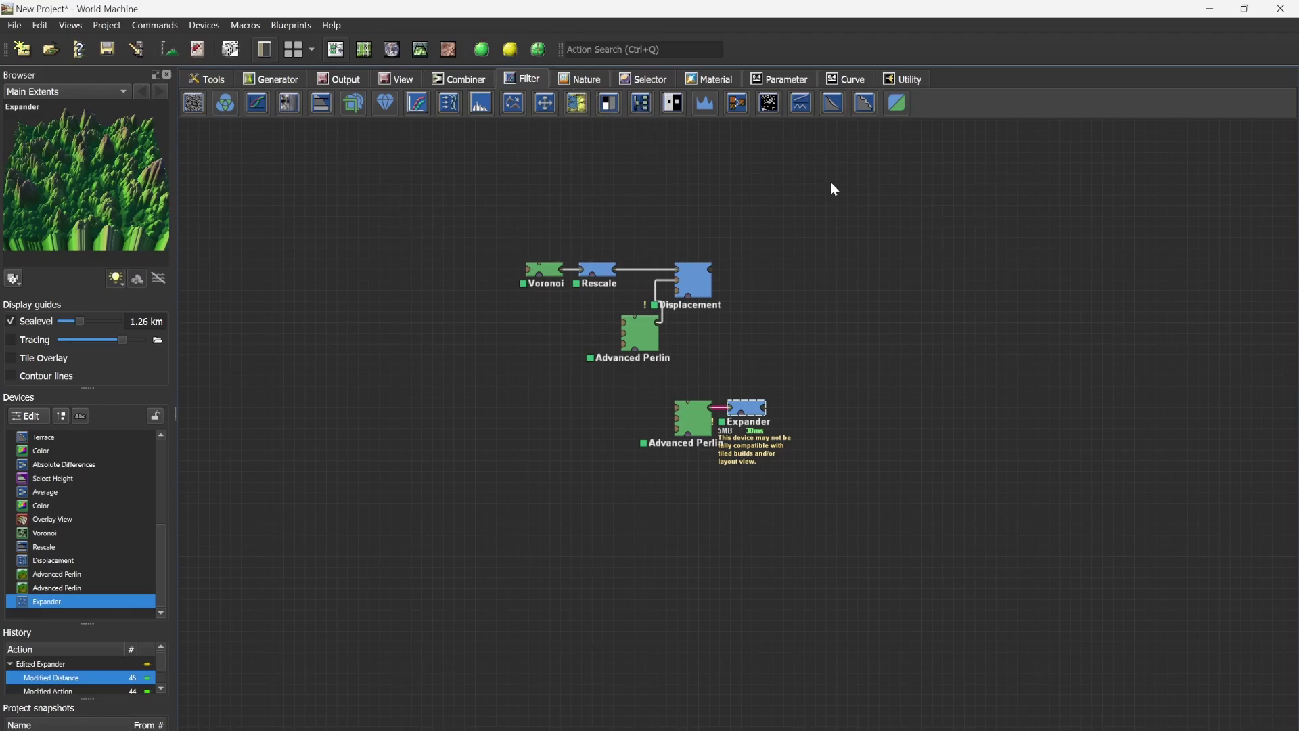
# Place a Terrace device right of the Expander and wire the Expander into it.
pyautogui.click(867, 106)
pyautogui.click(810, 417)
pyautogui.moveTo(766, 408); pyautogui.dragTo(821, 421)
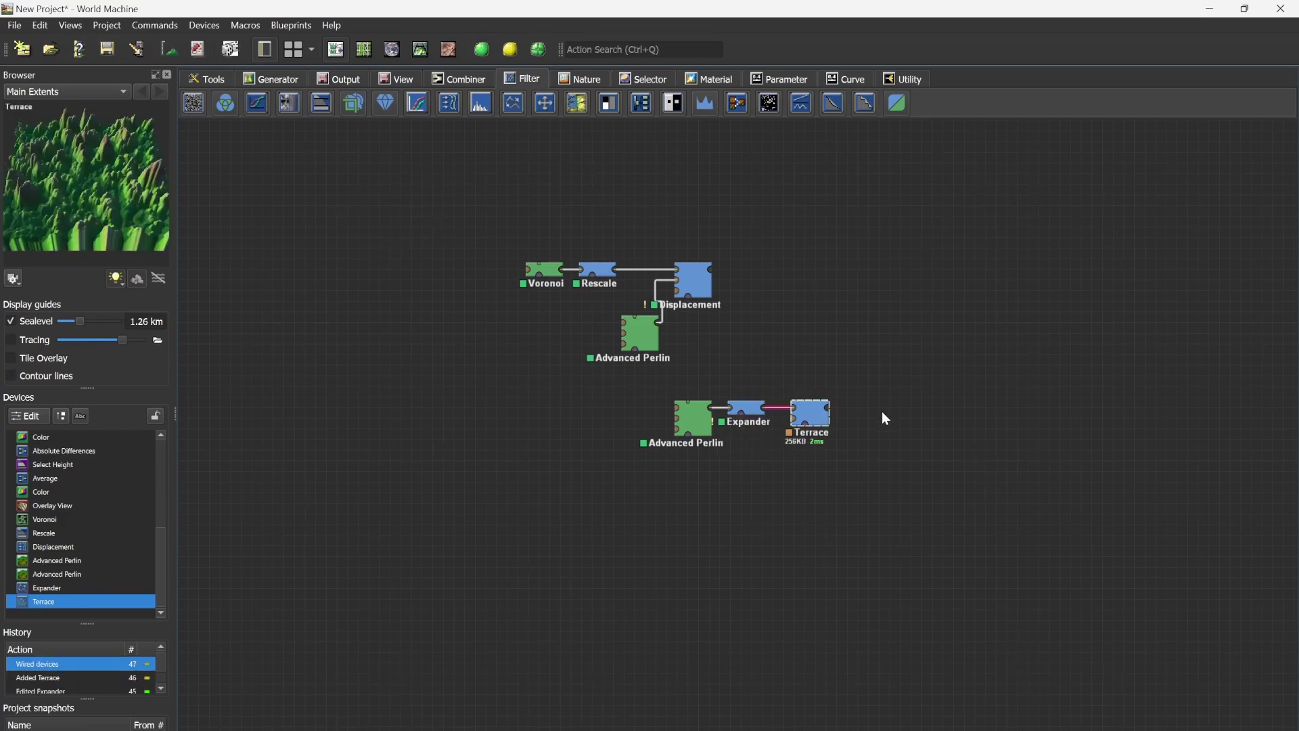
# Set the Terrace to Sharp with 8 terraces and maximum layering.
pyautogui.doubleClick(822, 419)
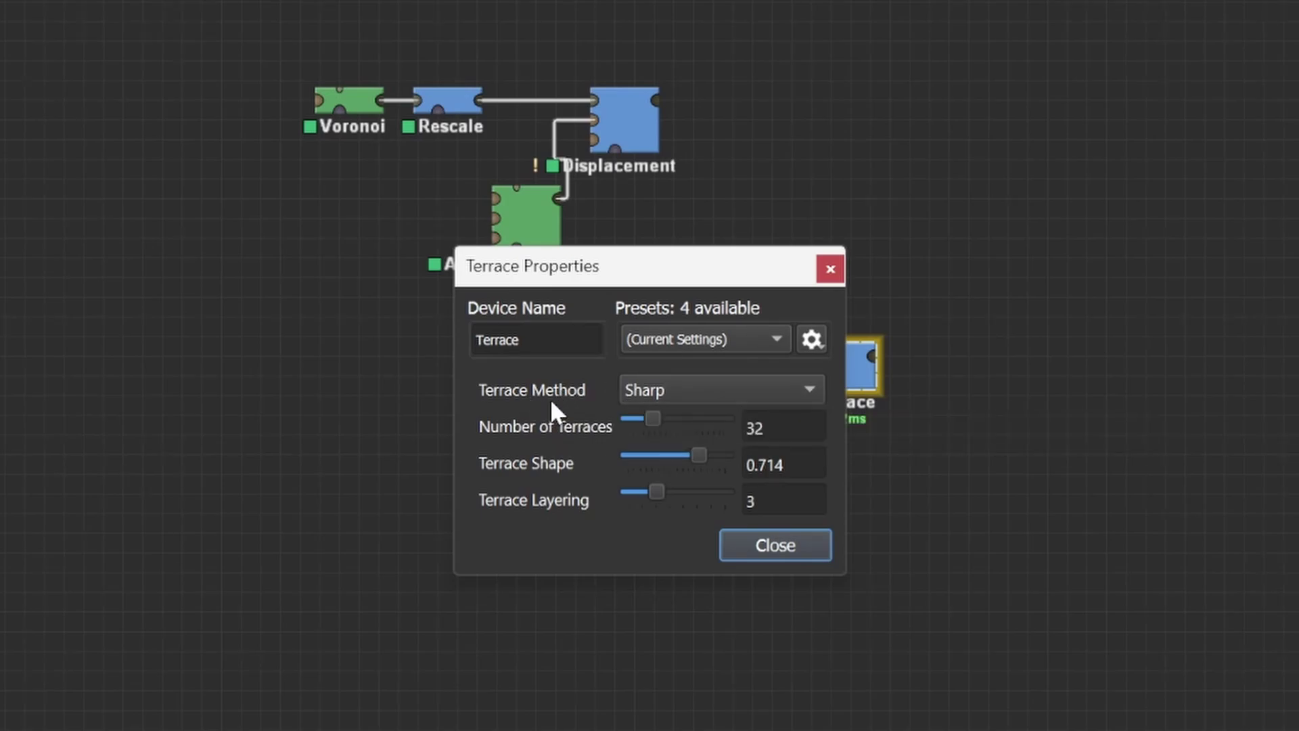
pyautogui.click(750, 393)
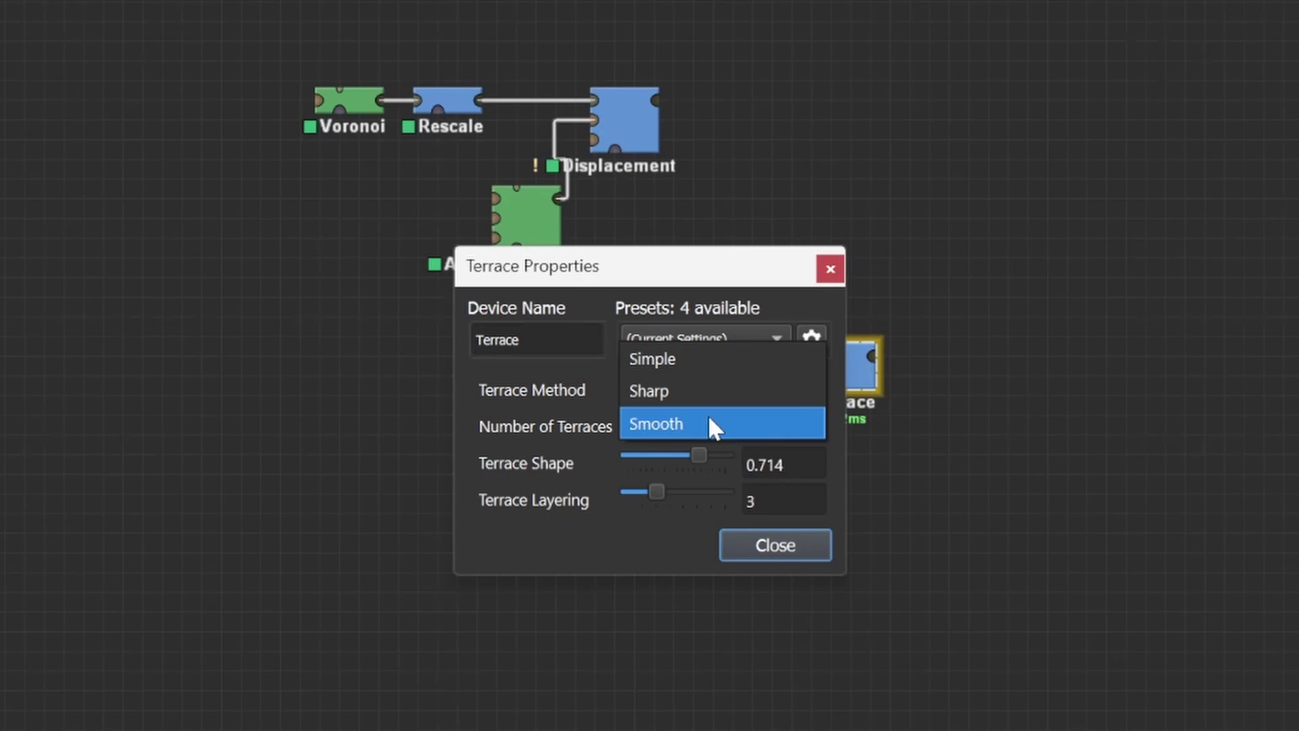
pyautogui.click(681, 396)
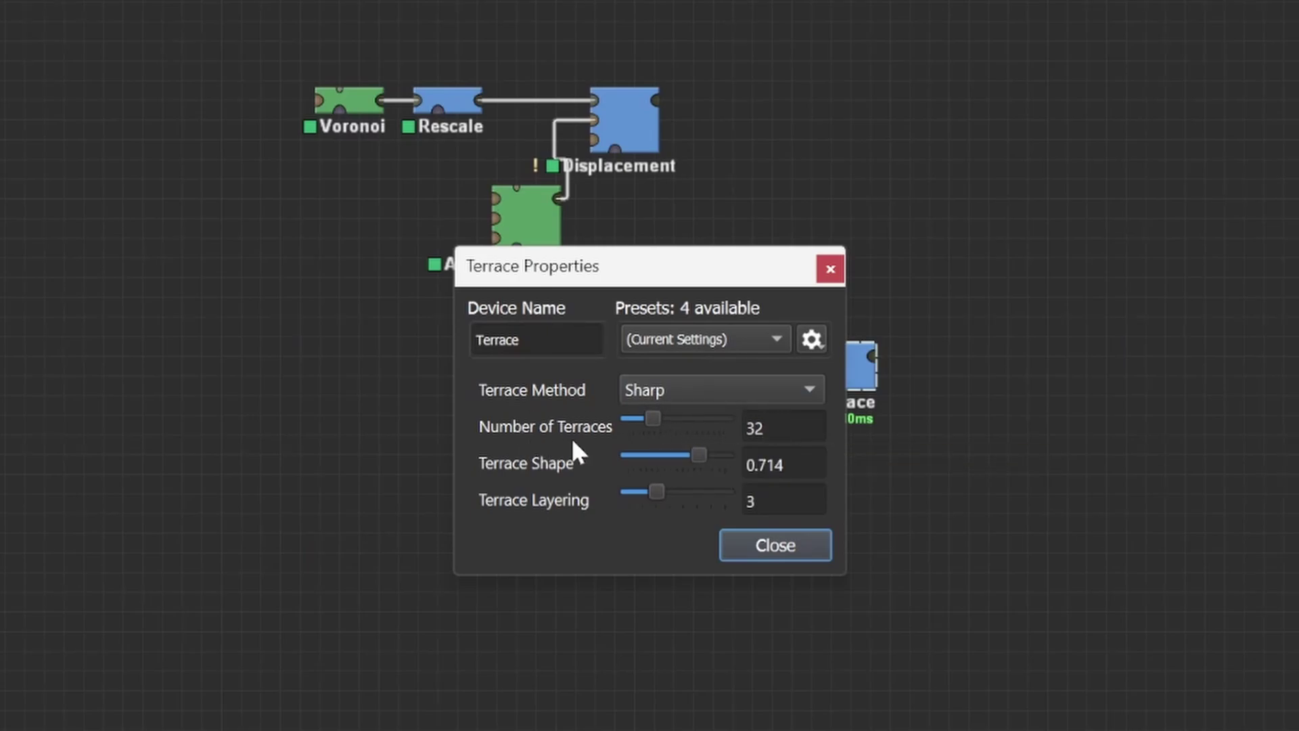
pyautogui.moveTo(651, 419); pyautogui.dragTo(633, 420)
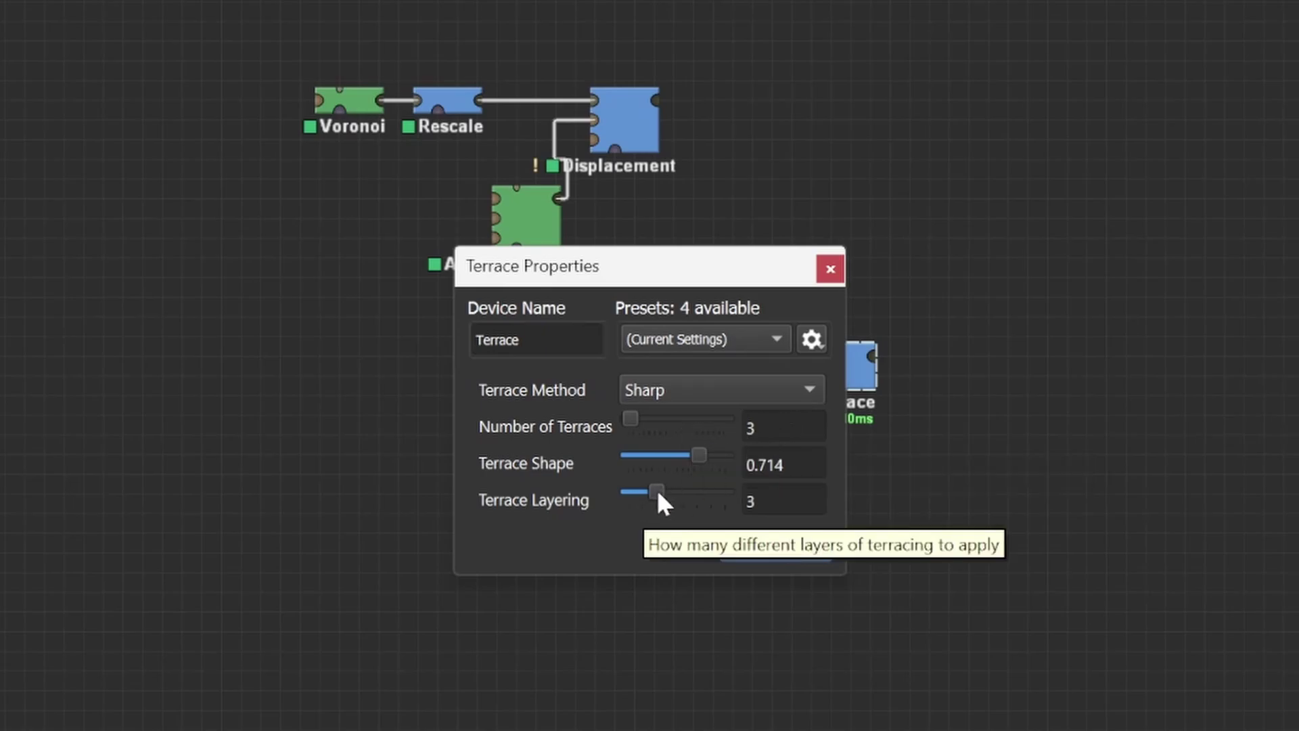
pyautogui.moveTo(658, 494); pyautogui.dragTo(802, 491)
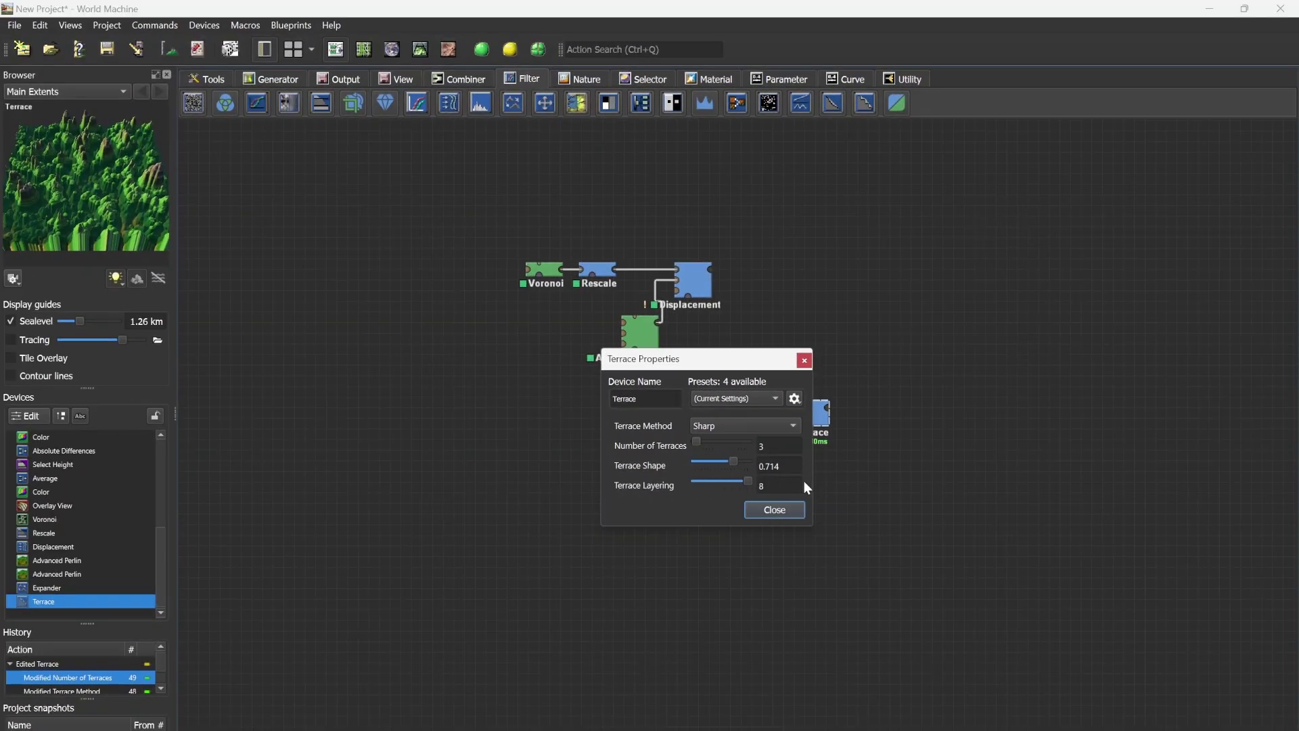
# Preview the first terraced terrain in 3D from above, then go back to the graph.
pyautogui.click(775, 511)
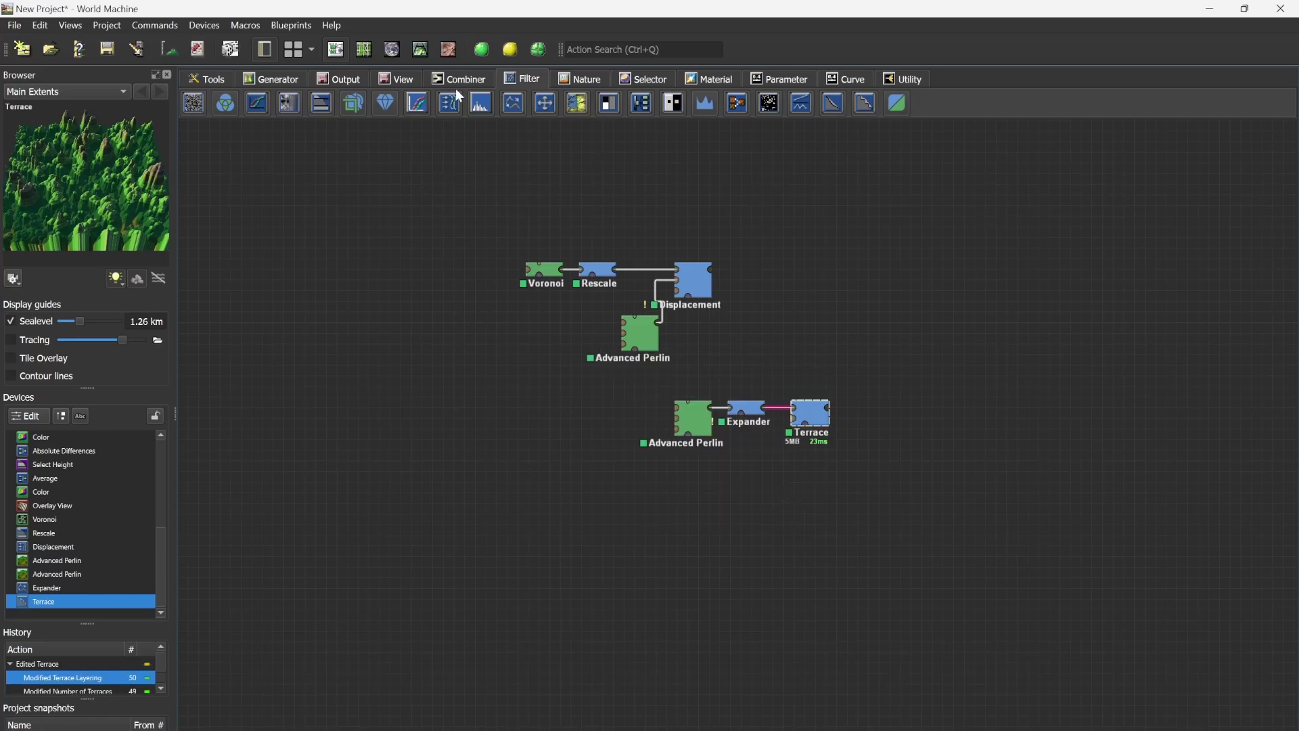
pyautogui.click(420, 49)
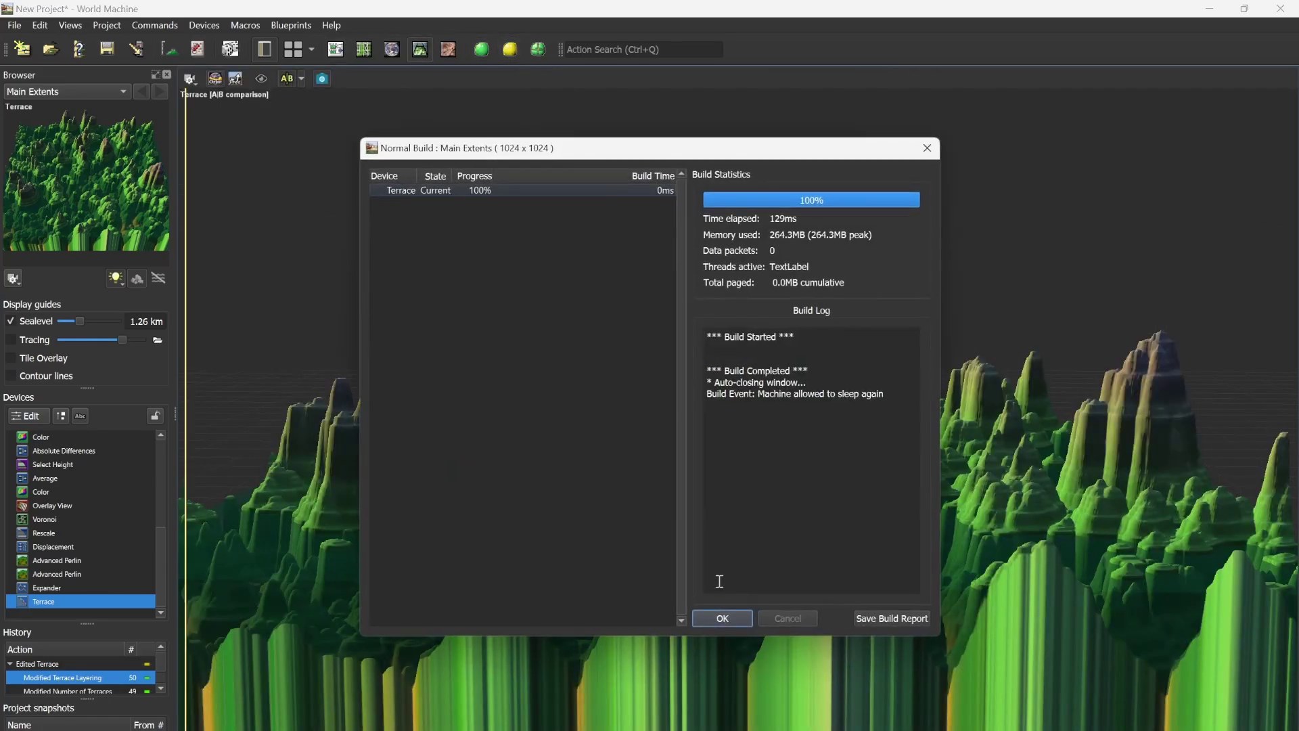
pyautogui.moveTo(604, 437); pyautogui.dragTo(940, 425)
pyautogui.press('Tab')
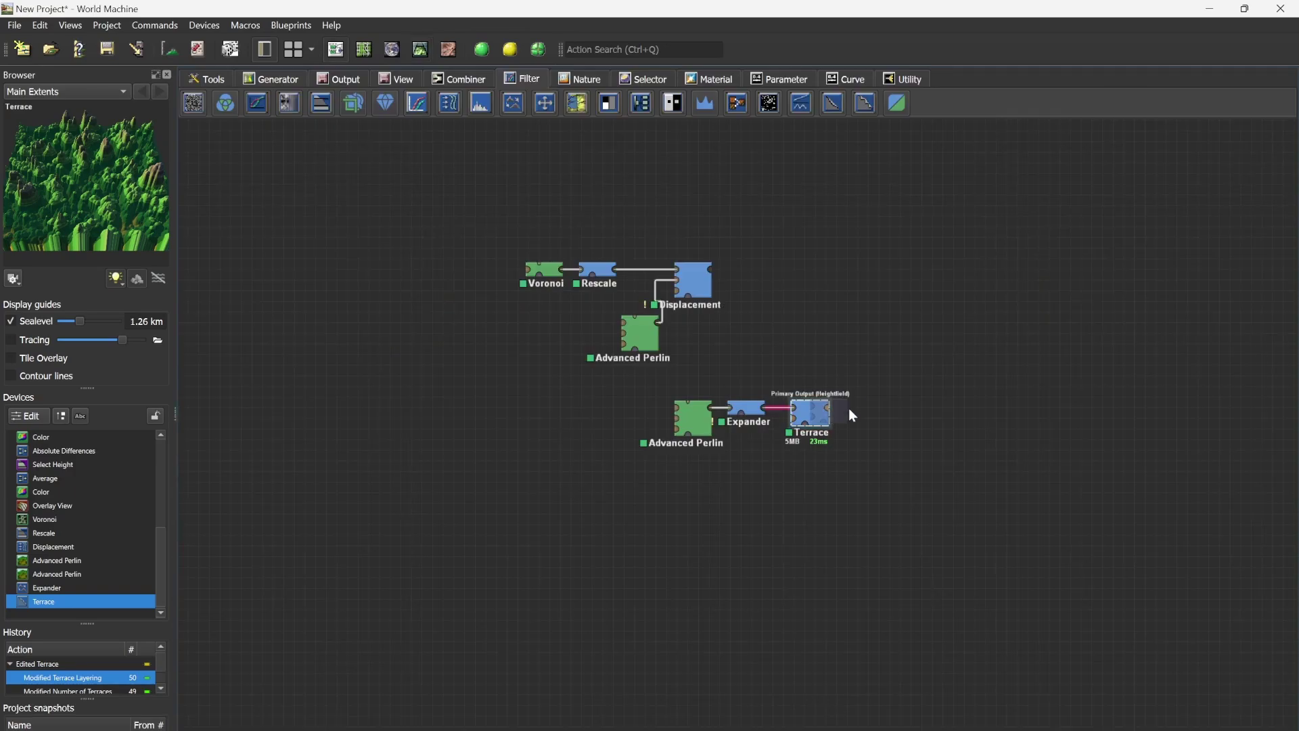
# Chain a second Terrace after the first, build, and inspect the stepped spires in 3D.
pyautogui.click(867, 412)
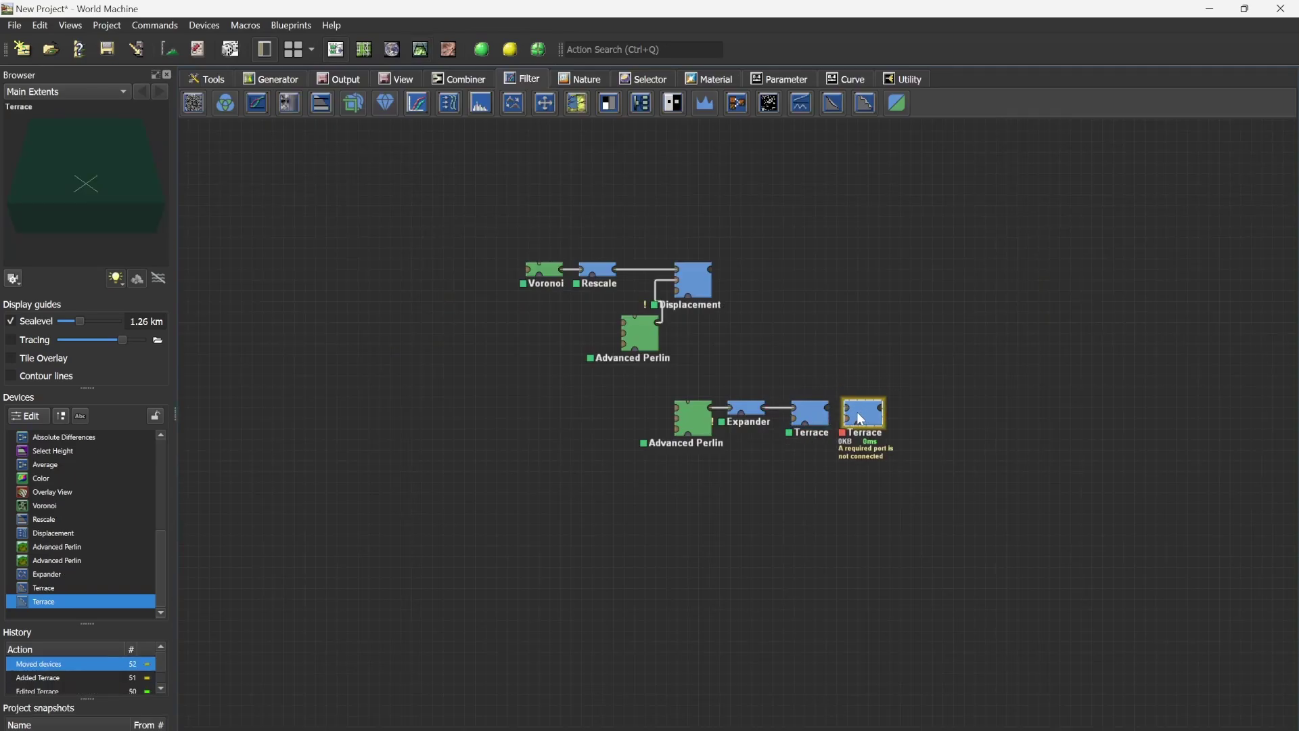
pyautogui.moveTo(850, 410); pyautogui.dragTo(827, 410)
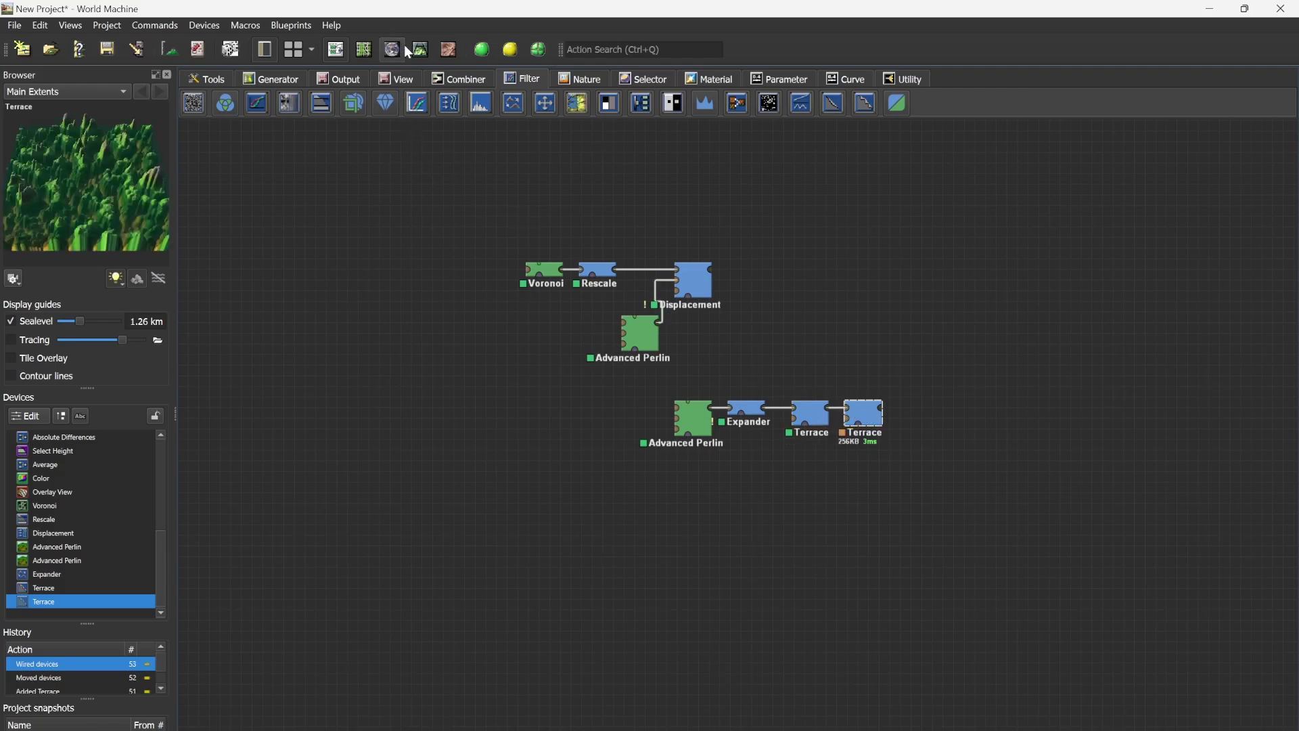
pyautogui.click(420, 49)
pyautogui.click(511, 50)
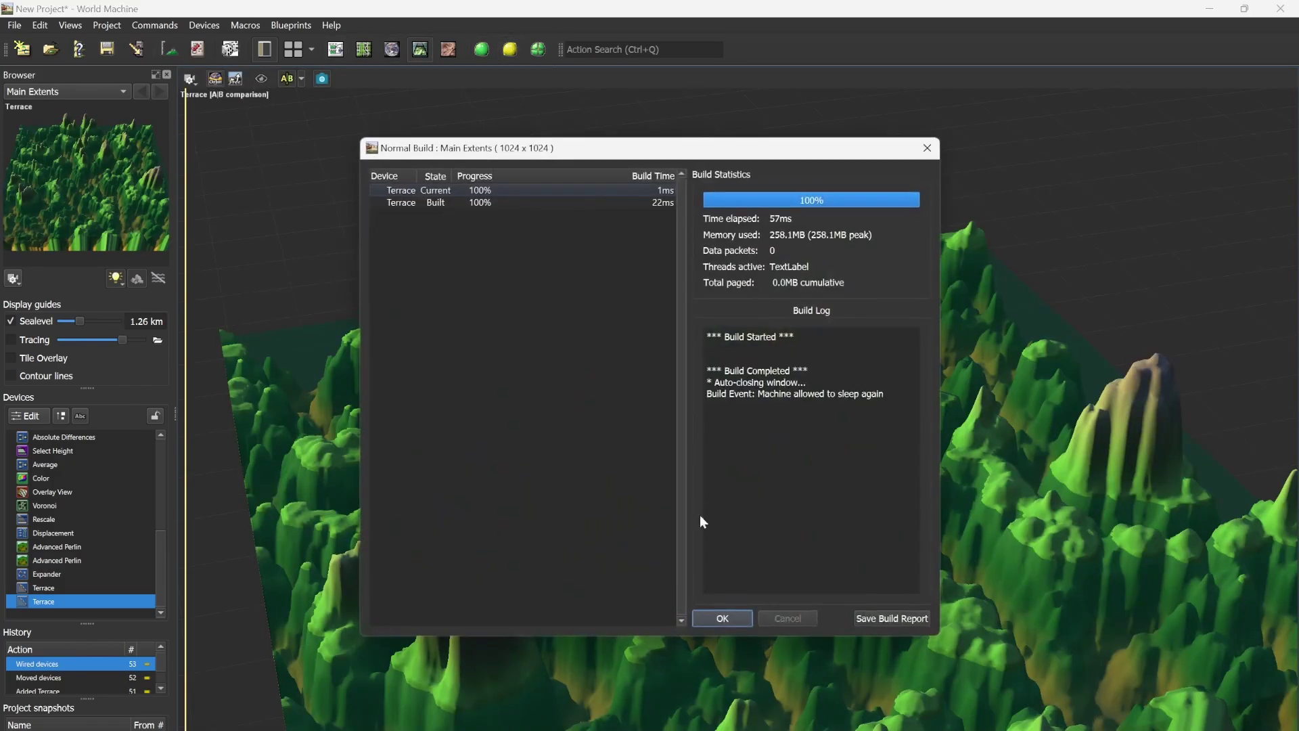
pyautogui.click(712, 616)
pyautogui.moveTo(739, 449); pyautogui.dragTo(989, 397)
pyautogui.moveTo(299, 408); pyautogui.dragTo(532, 437)
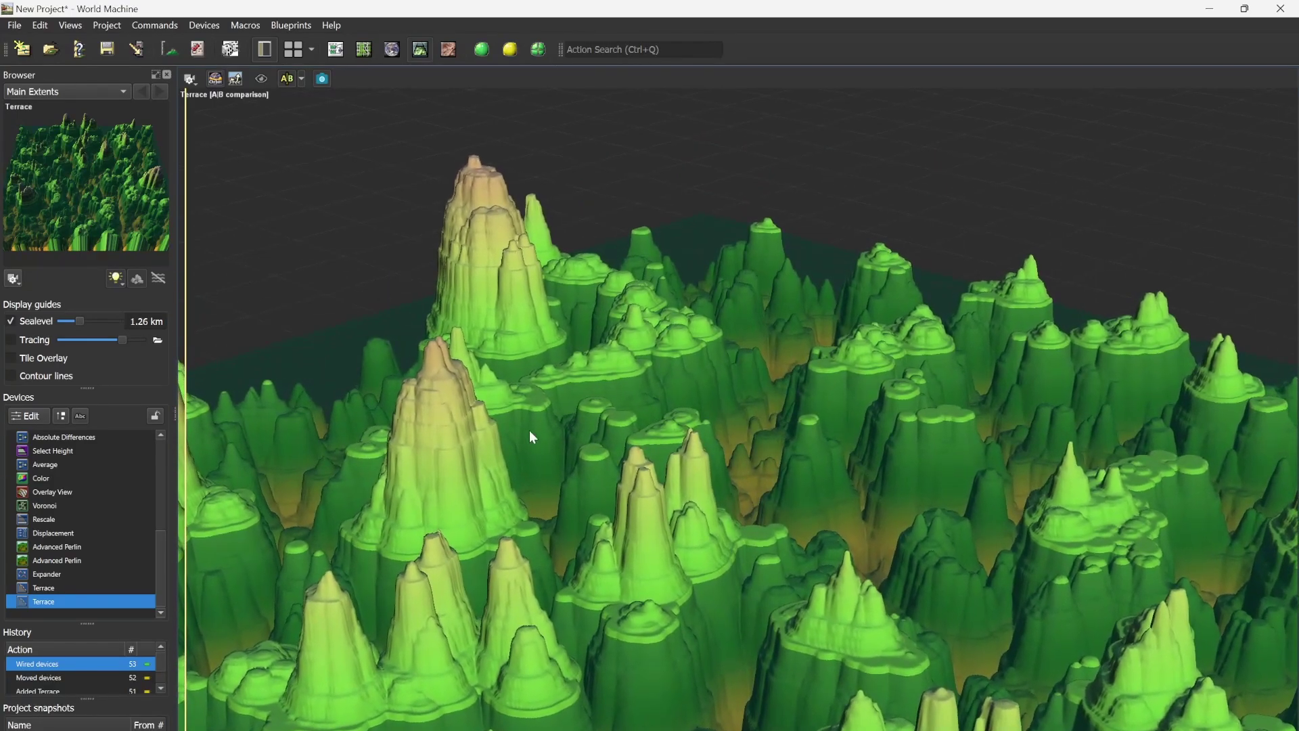
pyautogui.click(336, 48)
pyautogui.moveTo(928, 313); pyautogui.dragTo(817, 333, button='right')
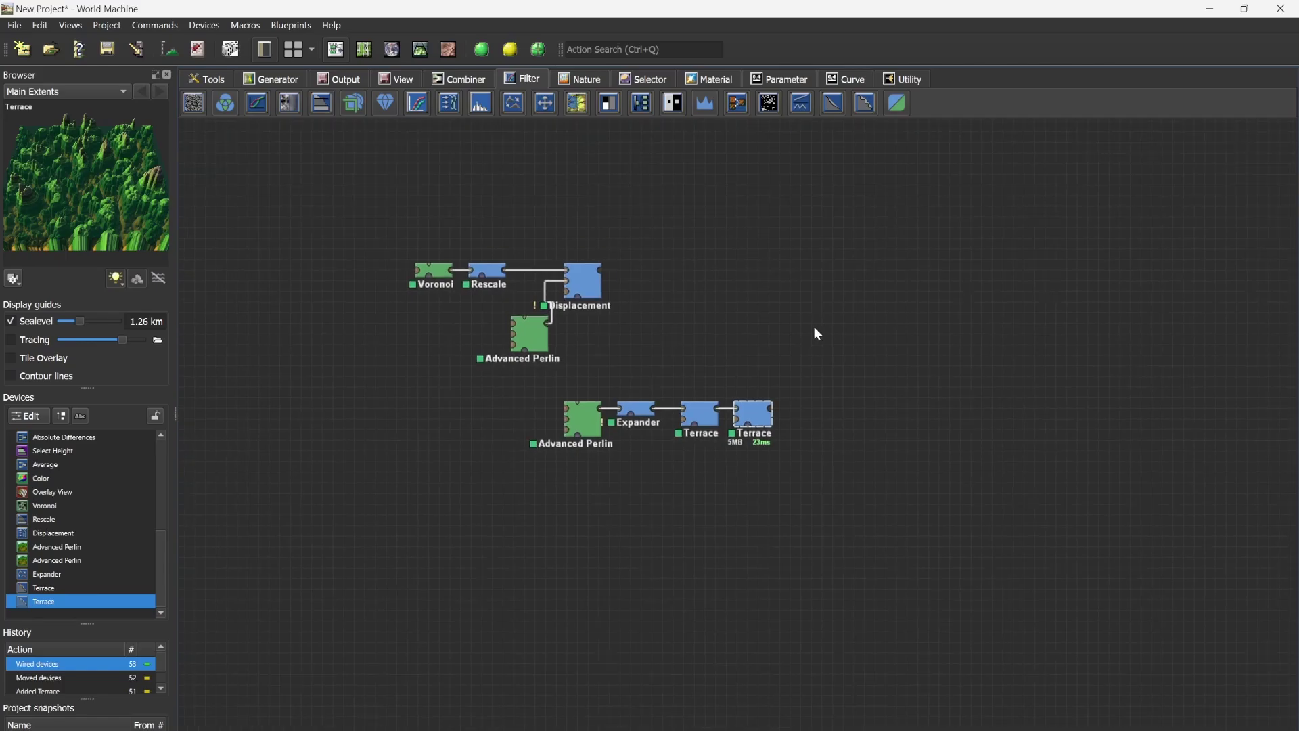
# Add a Rescale device after the second Terrace and wire the Terrace into it.
pyautogui.click(586, 282)
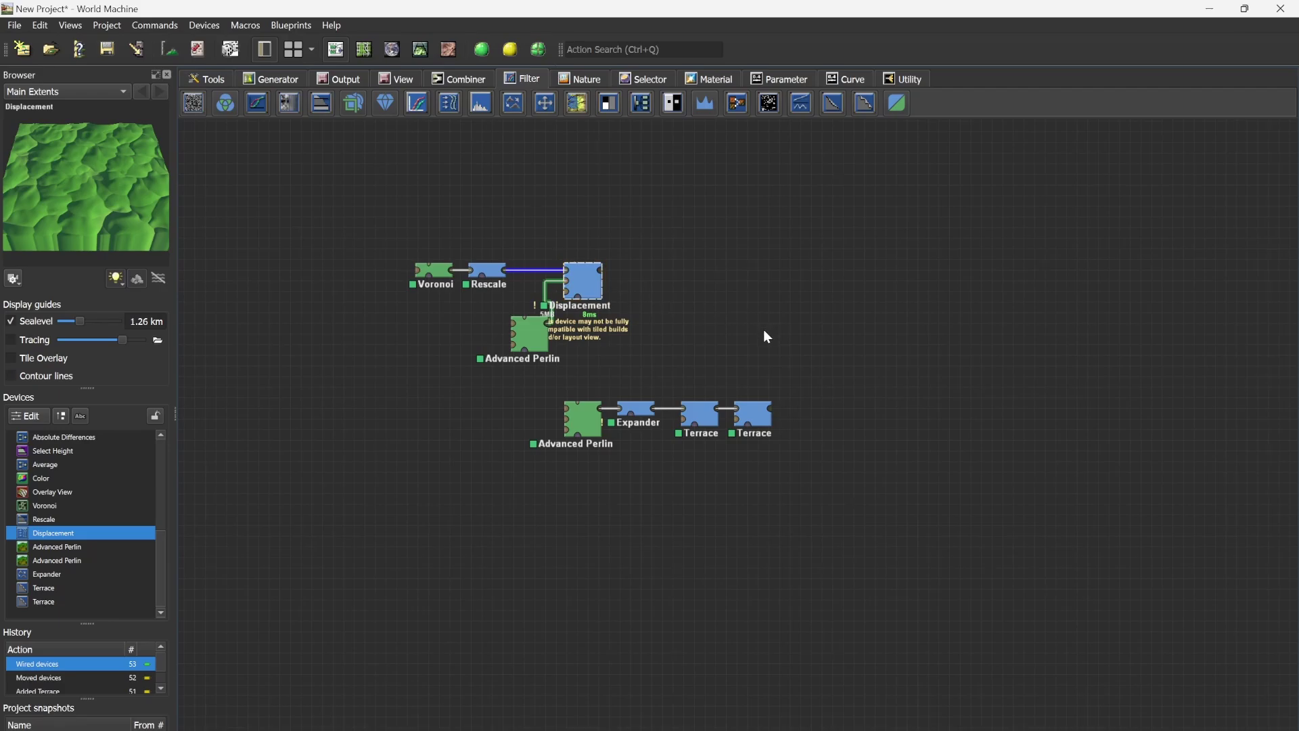
pyautogui.click(494, 269)
pyautogui.click(808, 410)
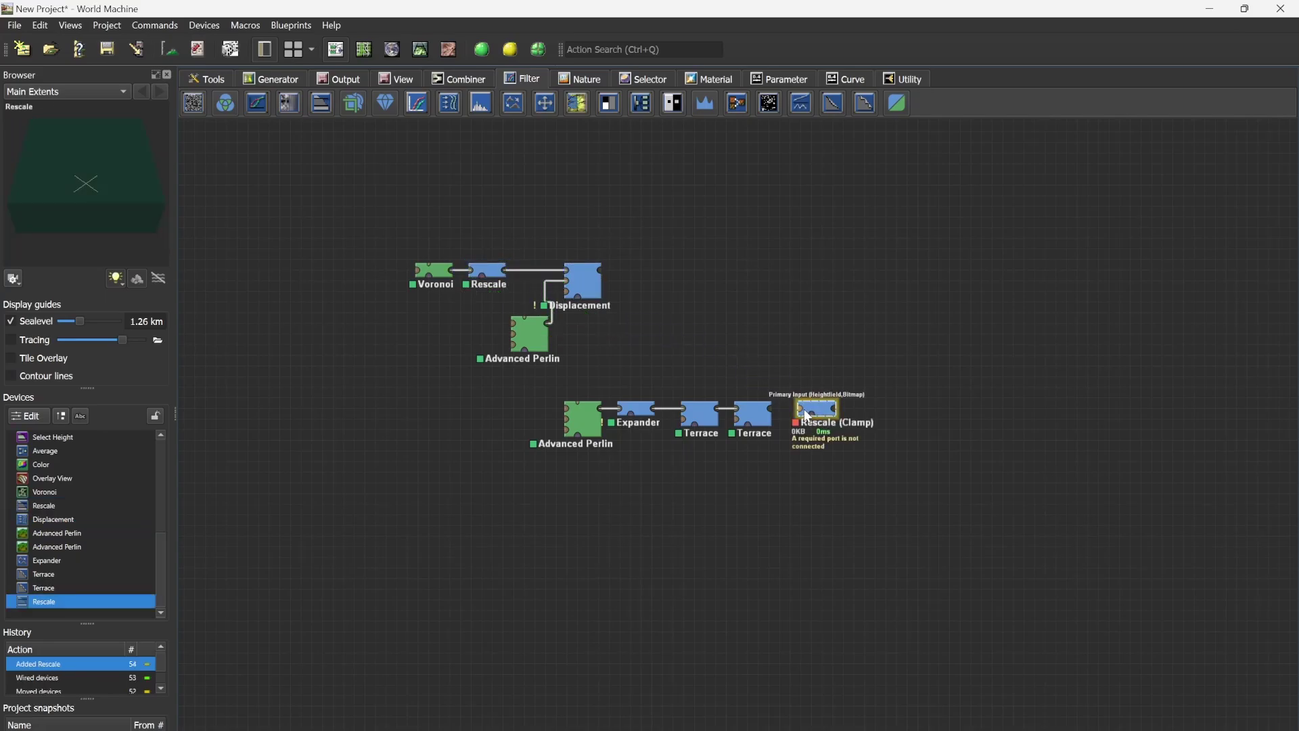
pyautogui.moveTo(804, 409); pyautogui.dragTo(769, 407)
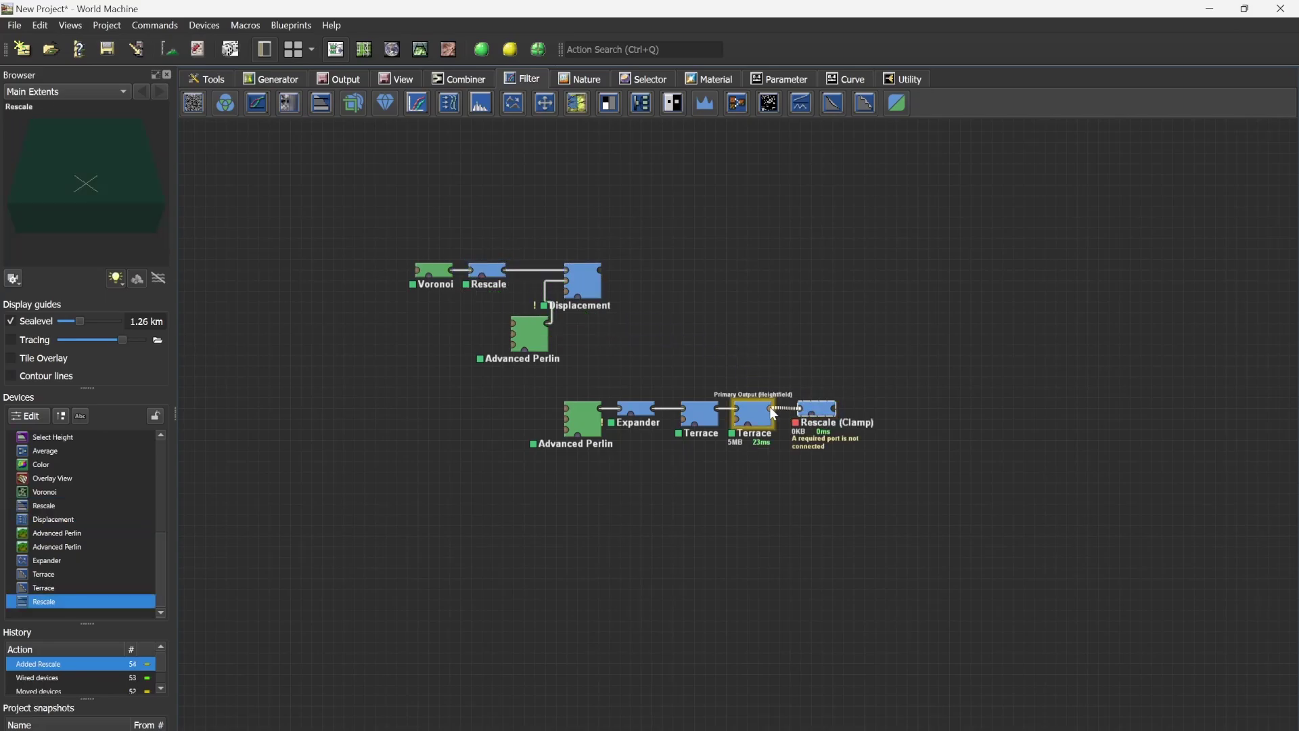
# Set the Rescale height range to about 700 m low and 3.6 km high.
pyautogui.doubleClick(820, 409)
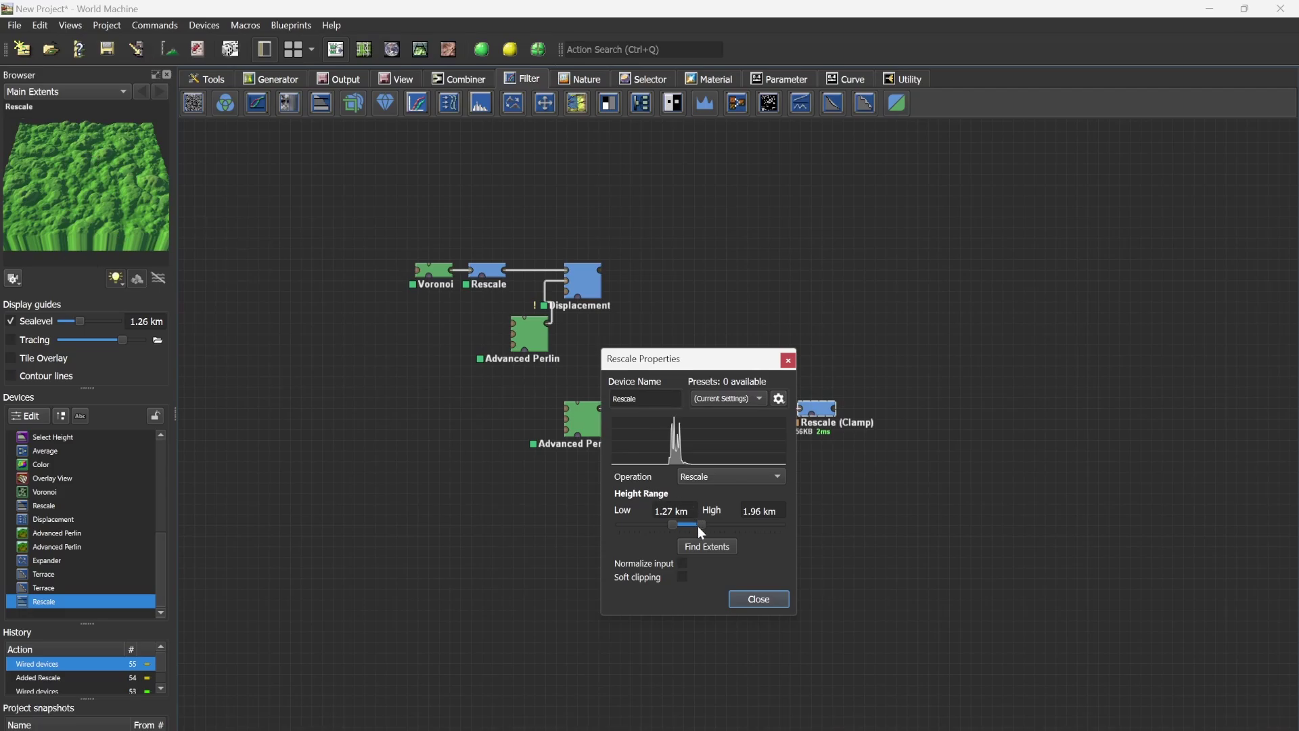
pyautogui.moveTo(701, 526); pyautogui.dragTo(821, 527)
pyautogui.moveTo(676, 526); pyautogui.dragTo(547, 530)
pyautogui.moveTo(781, 524); pyautogui.dragTo(747, 526)
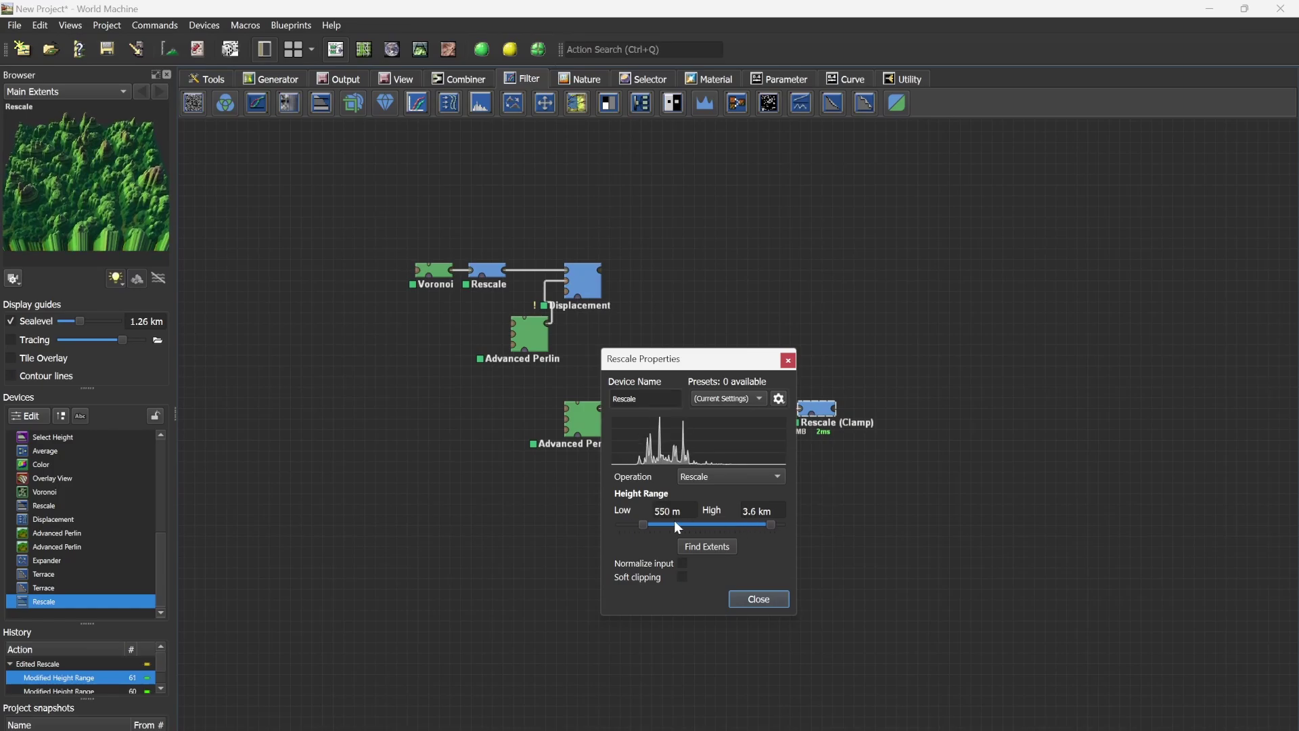
pyautogui.moveTo(643, 523); pyautogui.dragTo(698, 525)
pyautogui.click(760, 599)
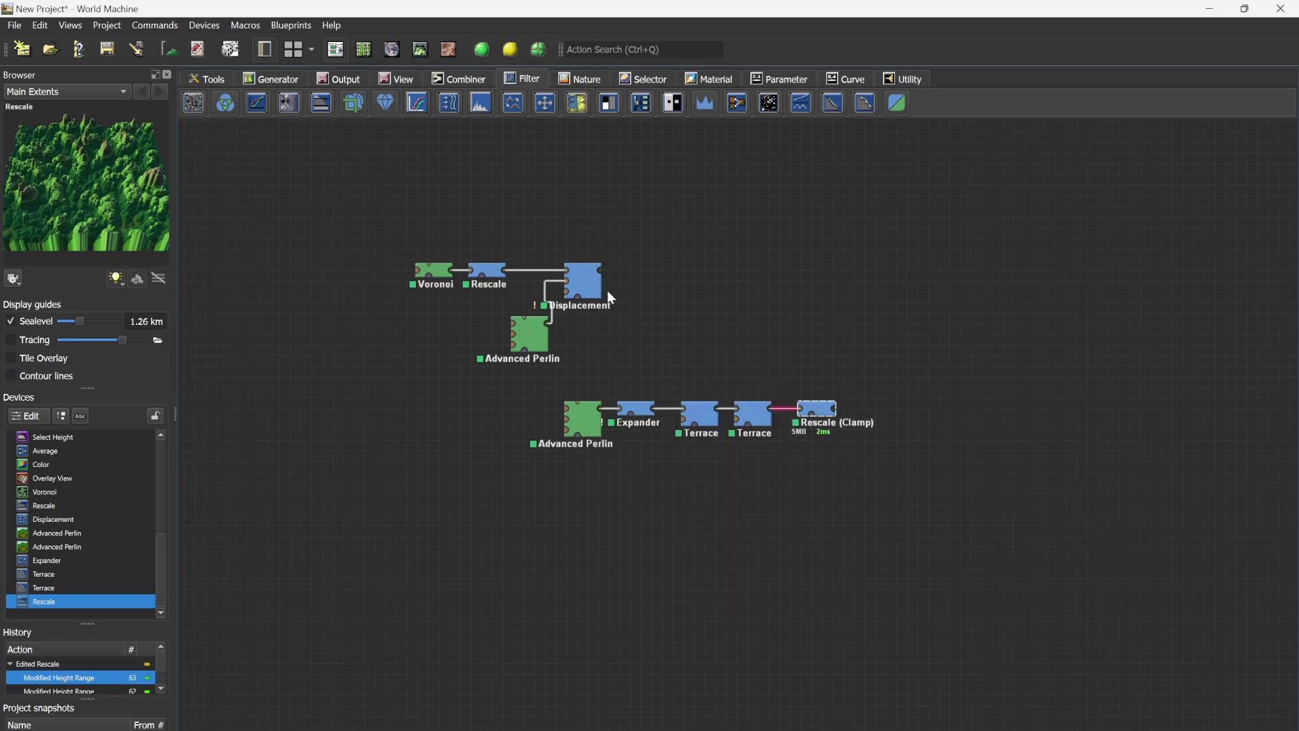
# Preview the new Rescale, rebuild, and orbit the 3D view of the clamped terraced spires.
pyautogui.click(587, 277)
pyautogui.click(824, 412)
pyautogui.click(421, 50)
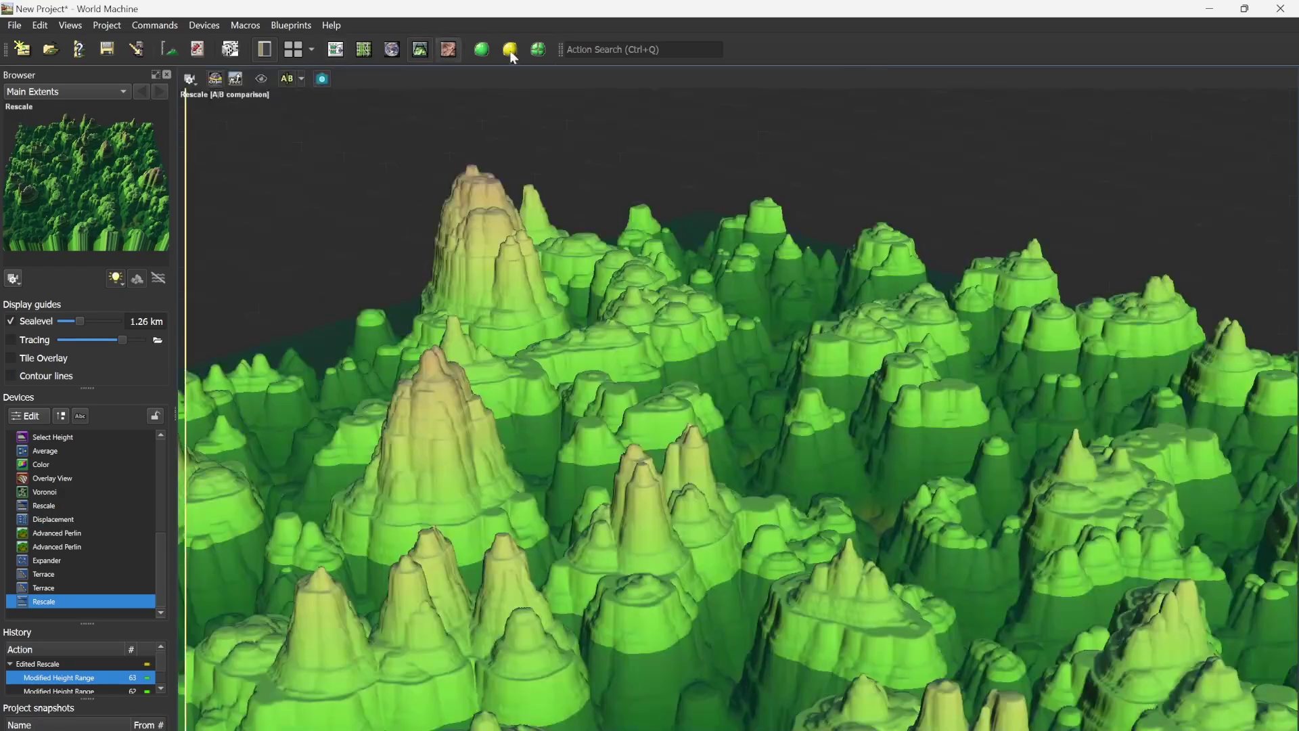
pyautogui.click(511, 49)
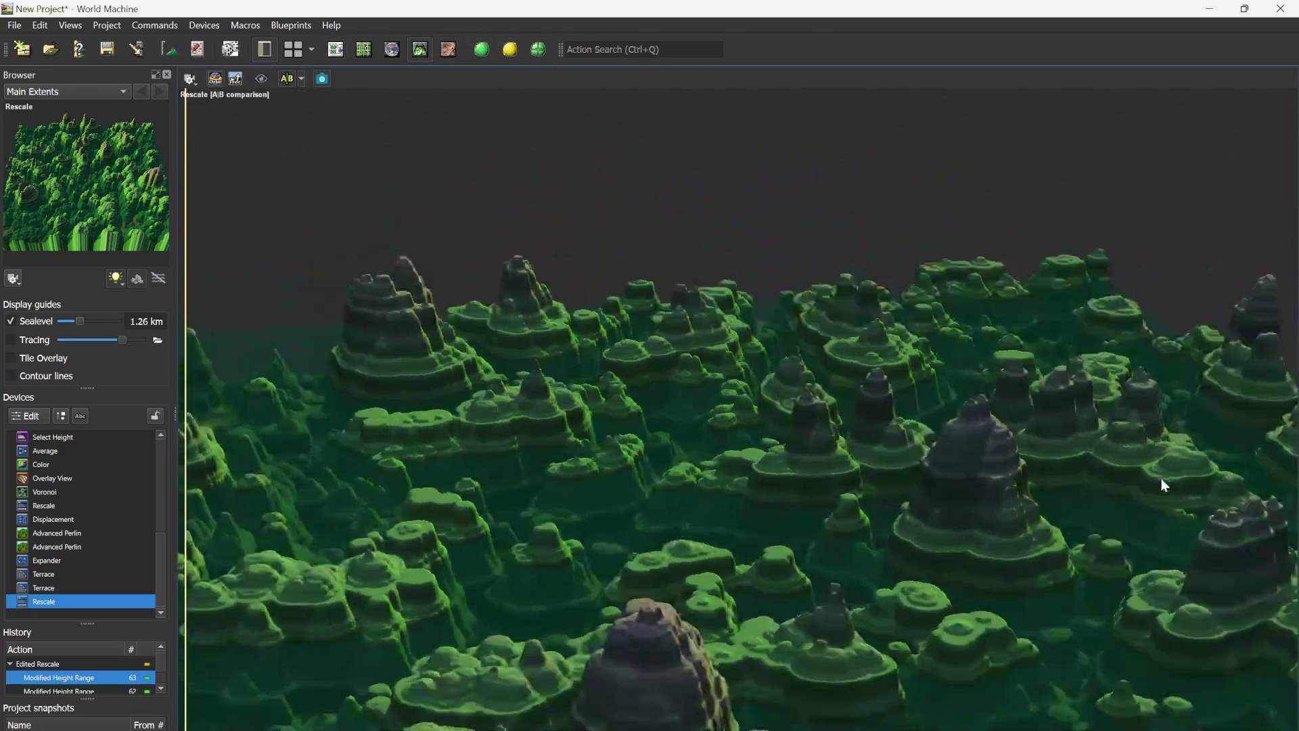
pyautogui.moveTo(1163, 482); pyautogui.dragTo(947, 545)
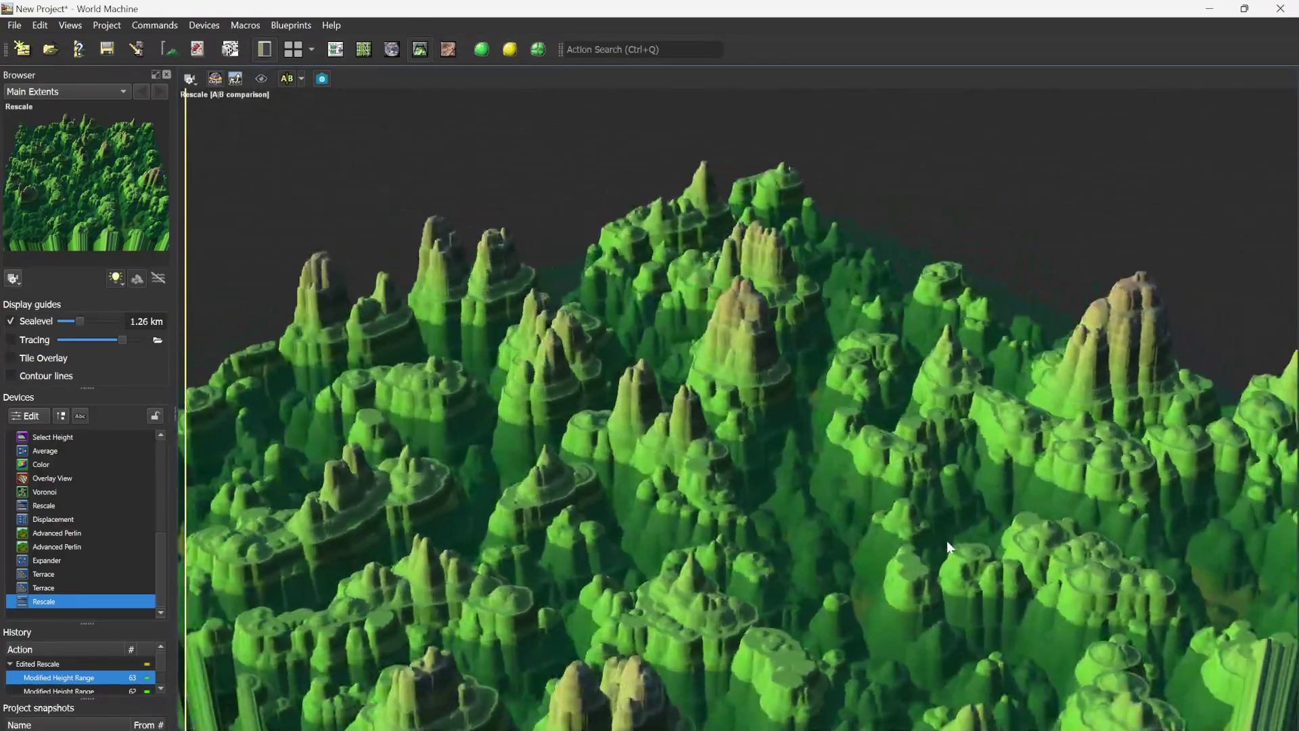
# Add an Average combiner and wire the spire Rescale into its second input.
pyautogui.click(336, 50)
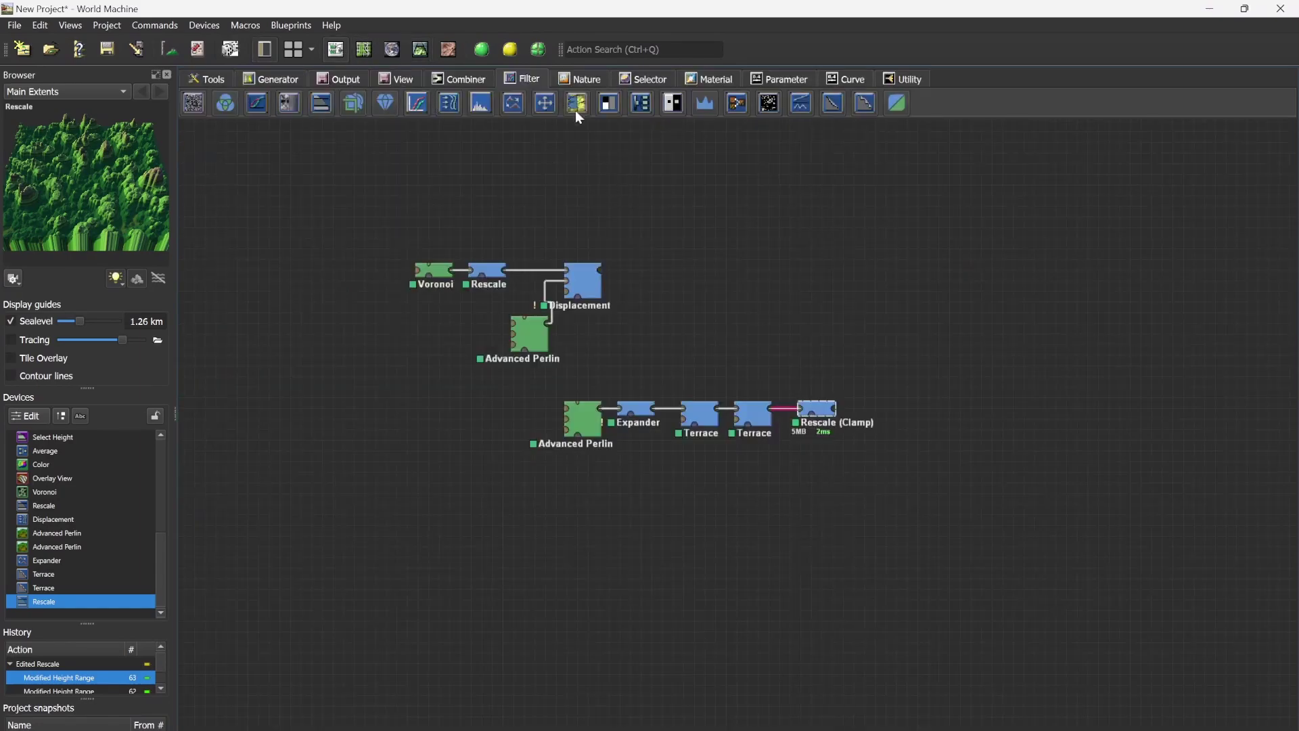
pyautogui.click(470, 83)
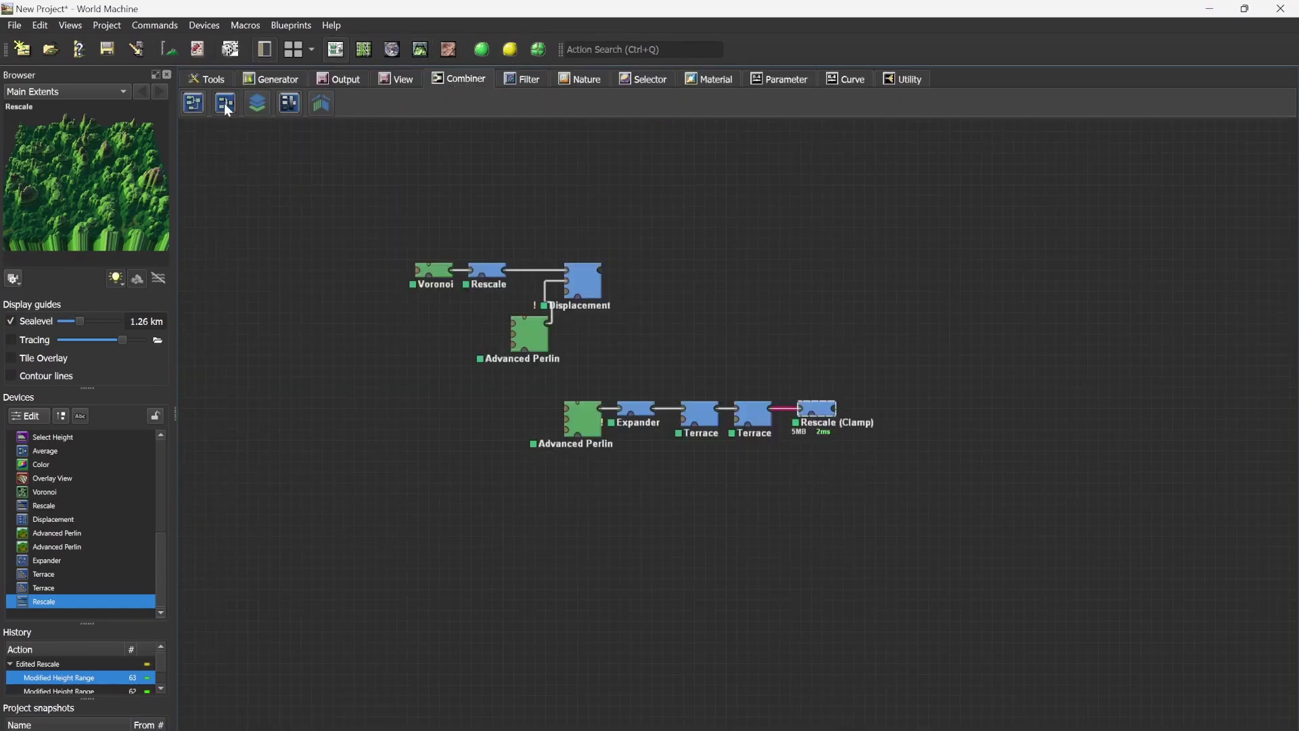
pyautogui.moveTo(225, 103); pyautogui.dragTo(603, 270)
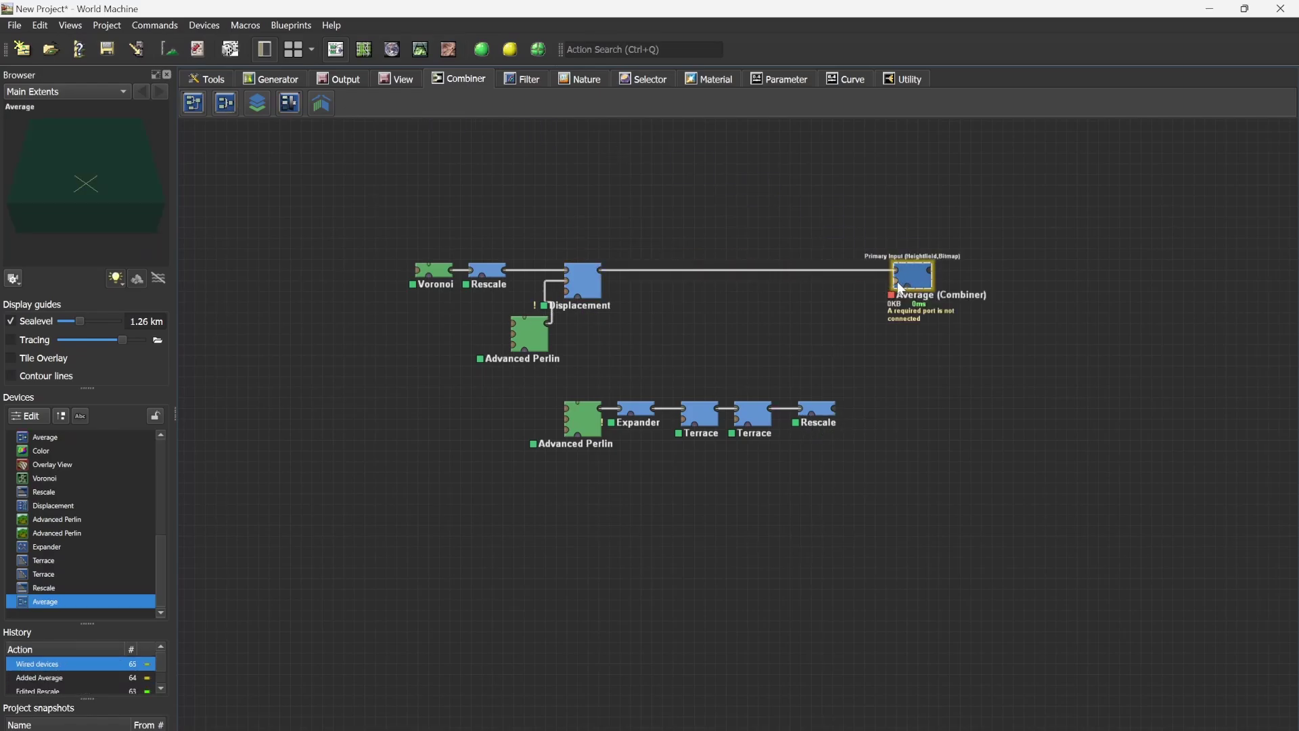
pyautogui.moveTo(899, 283); pyautogui.dragTo(834, 409)
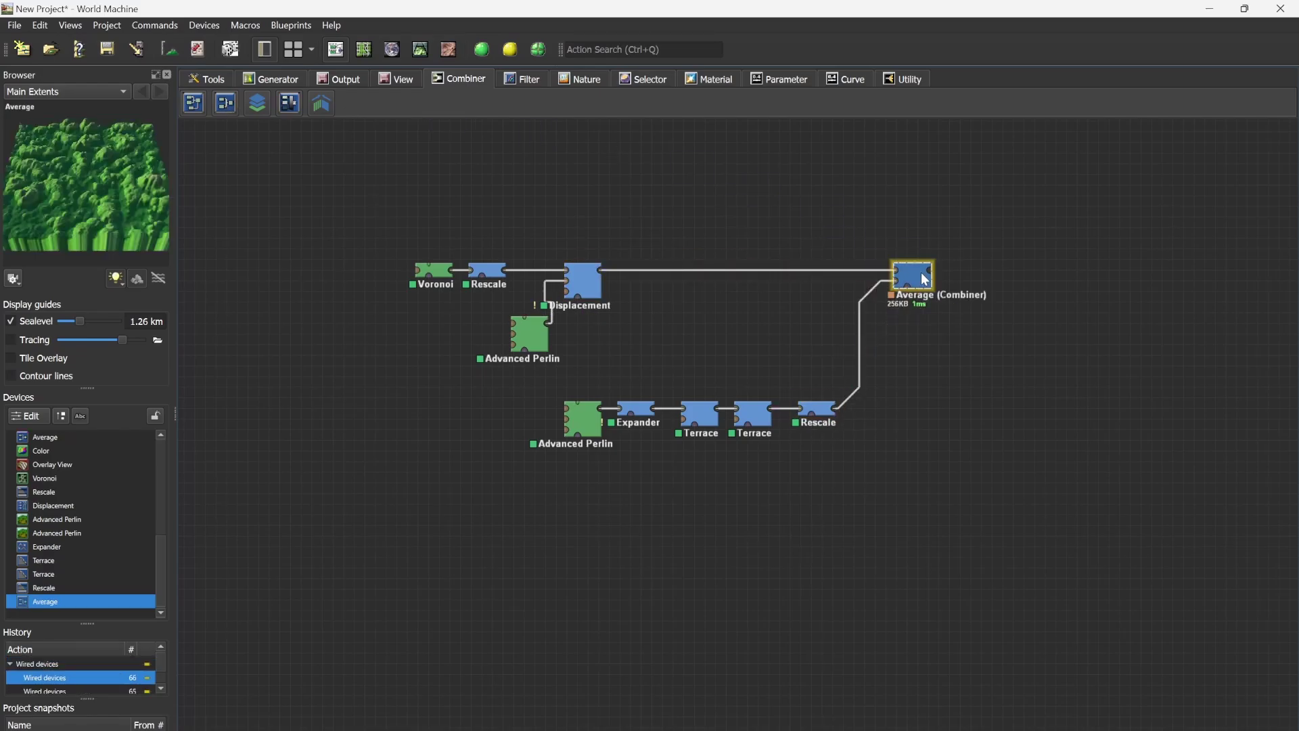
# Set the combiner's method to Smooth Max with strength 1.0.
pyautogui.doubleClick(924, 280)
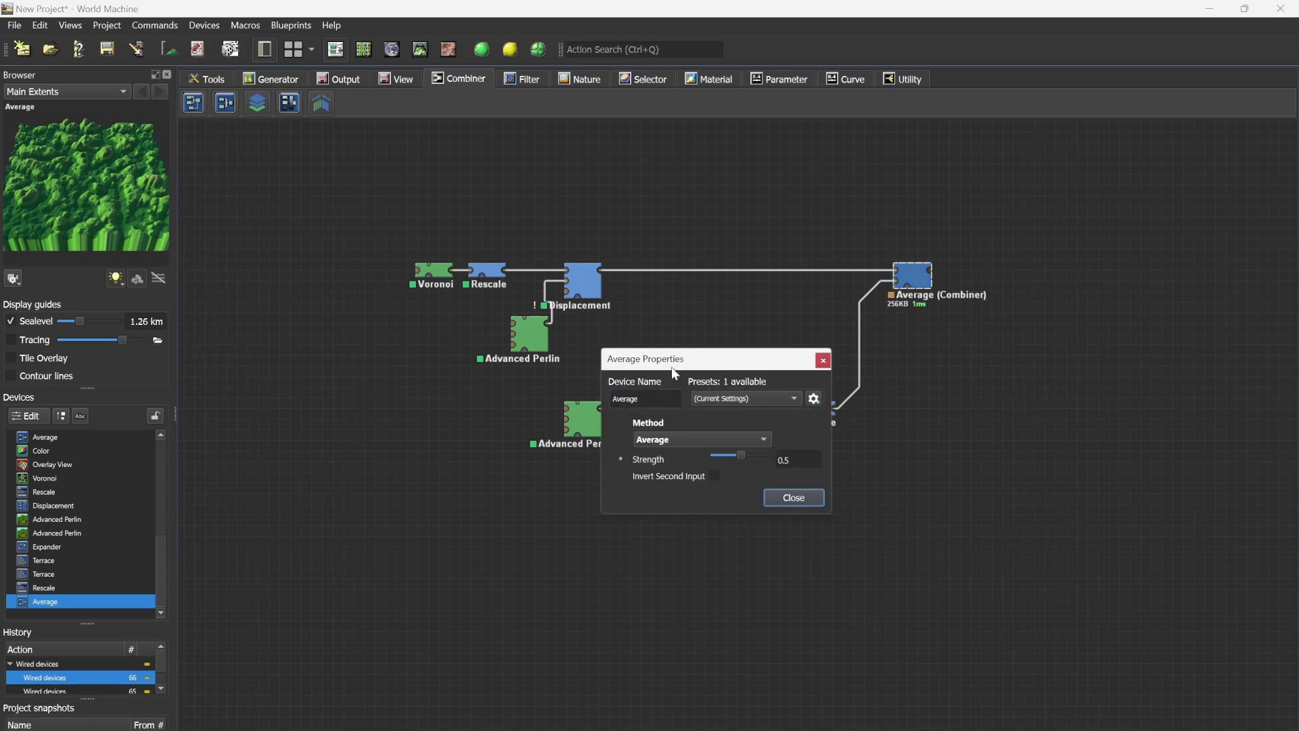
pyautogui.click(691, 439)
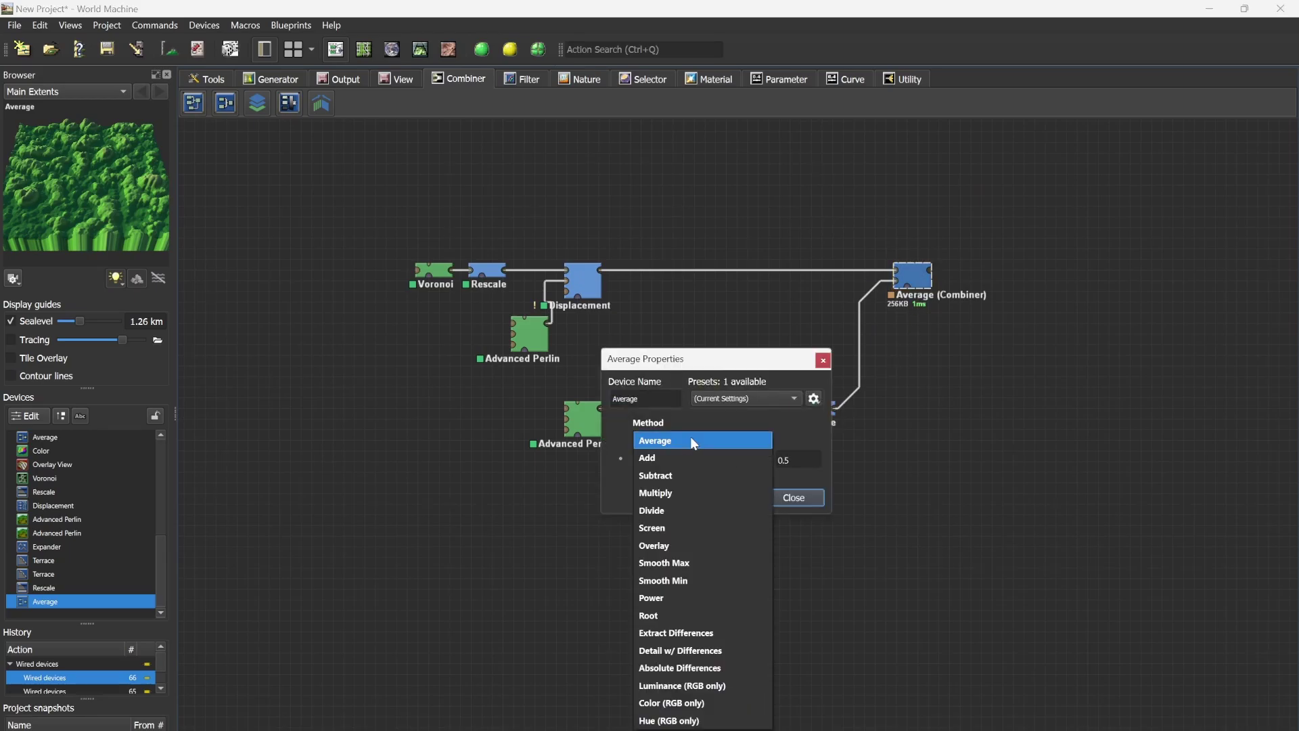
pyautogui.click(688, 562)
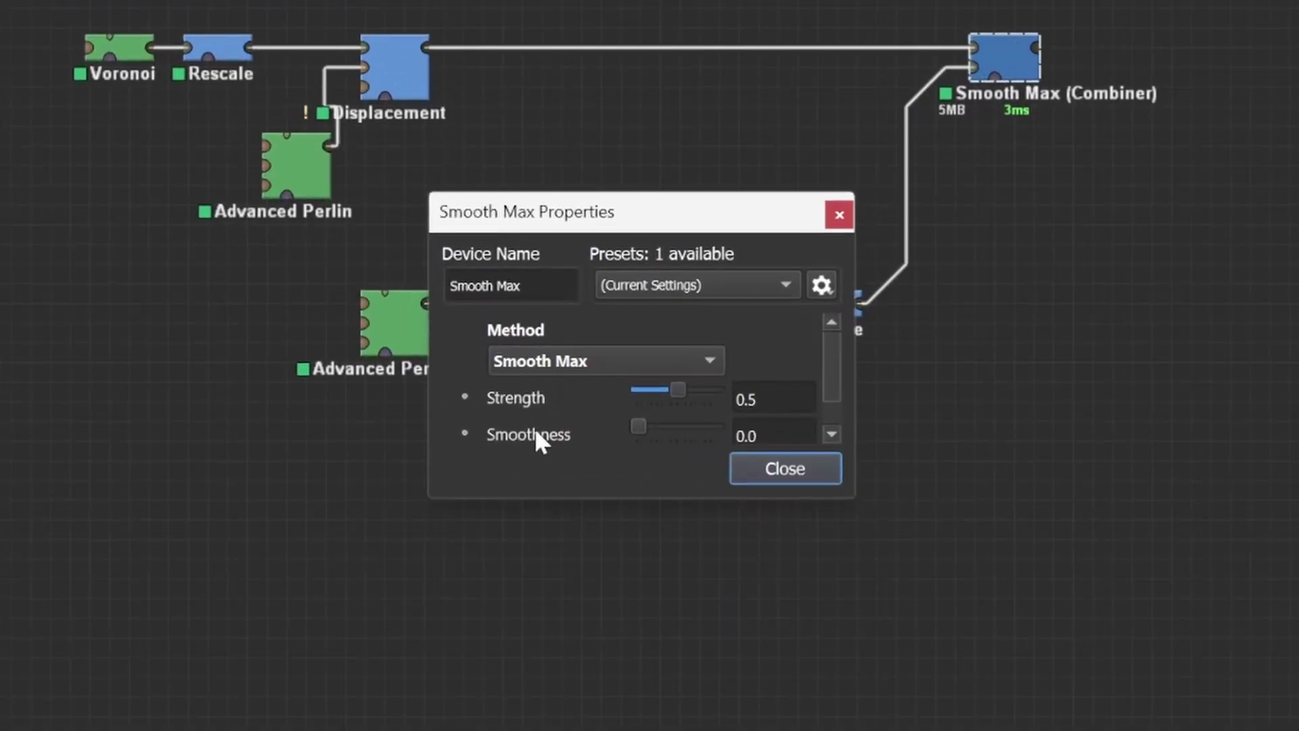
pyautogui.moveTo(536, 435)
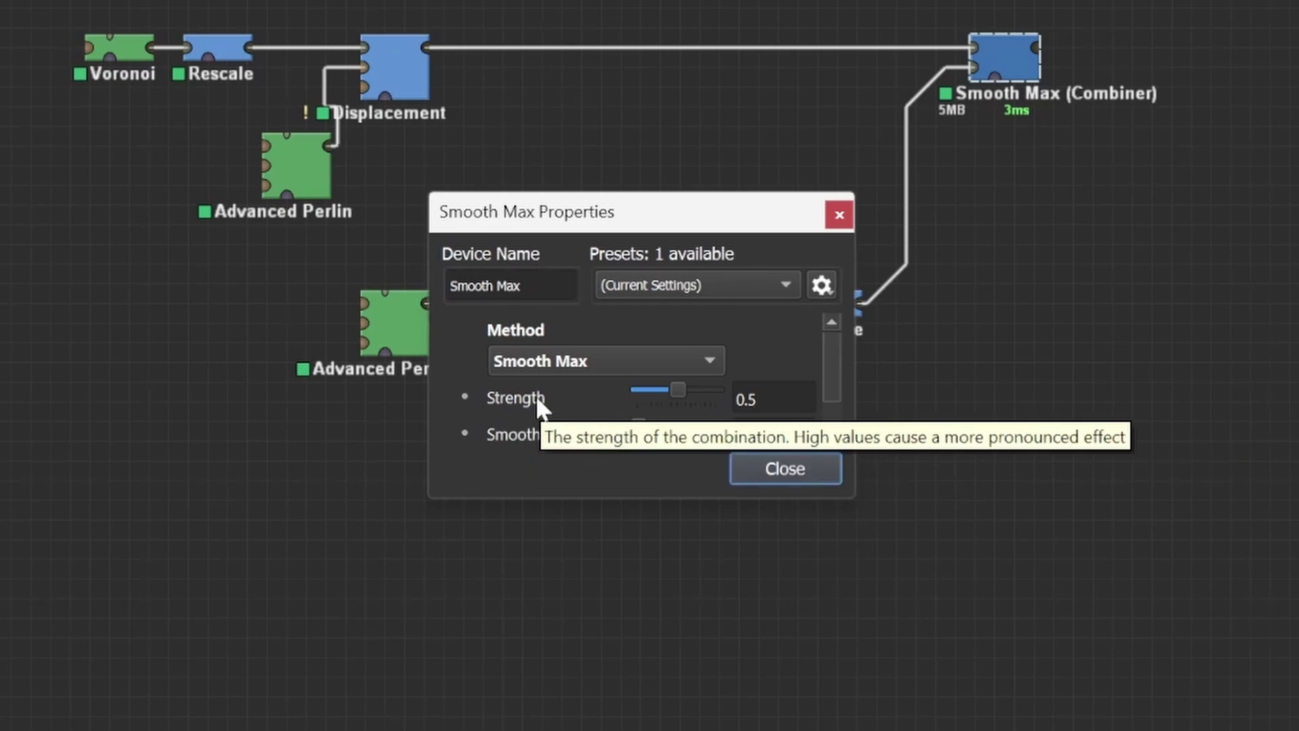
pyautogui.moveTo(680, 391); pyautogui.dragTo(982, 399)
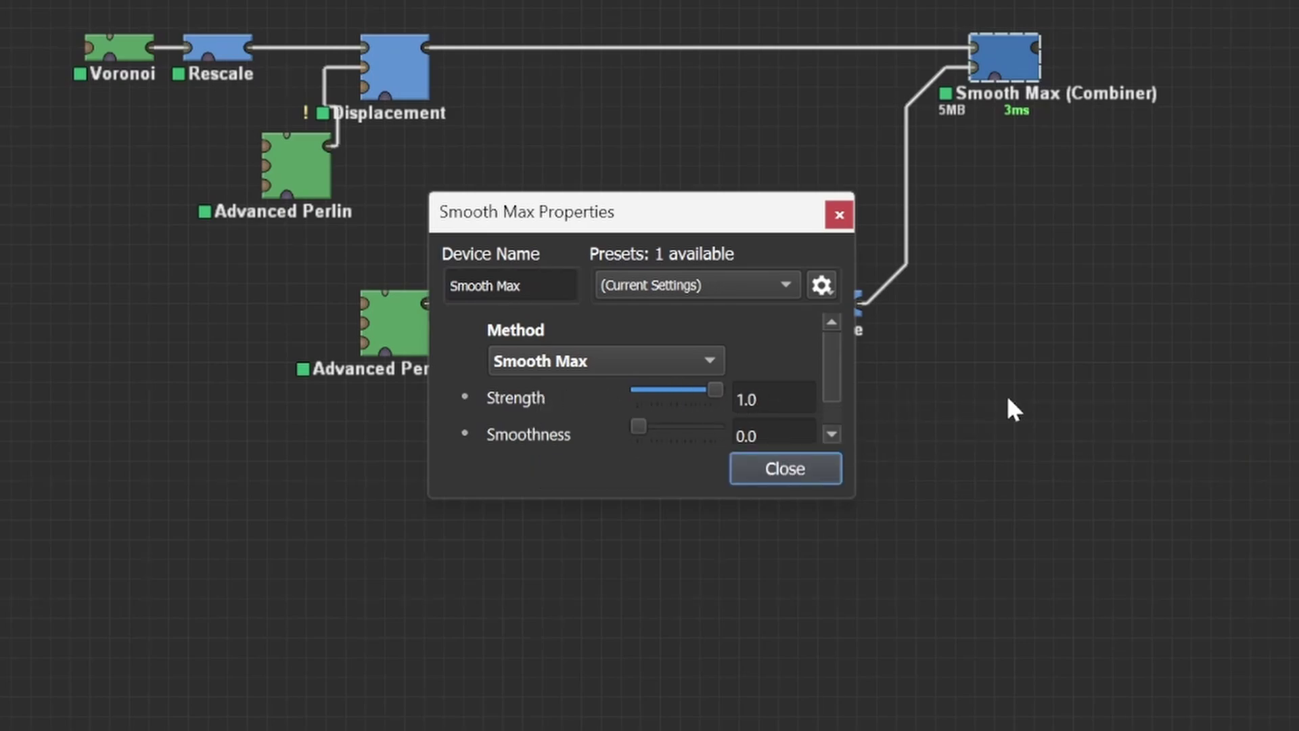
pyautogui.click(773, 471)
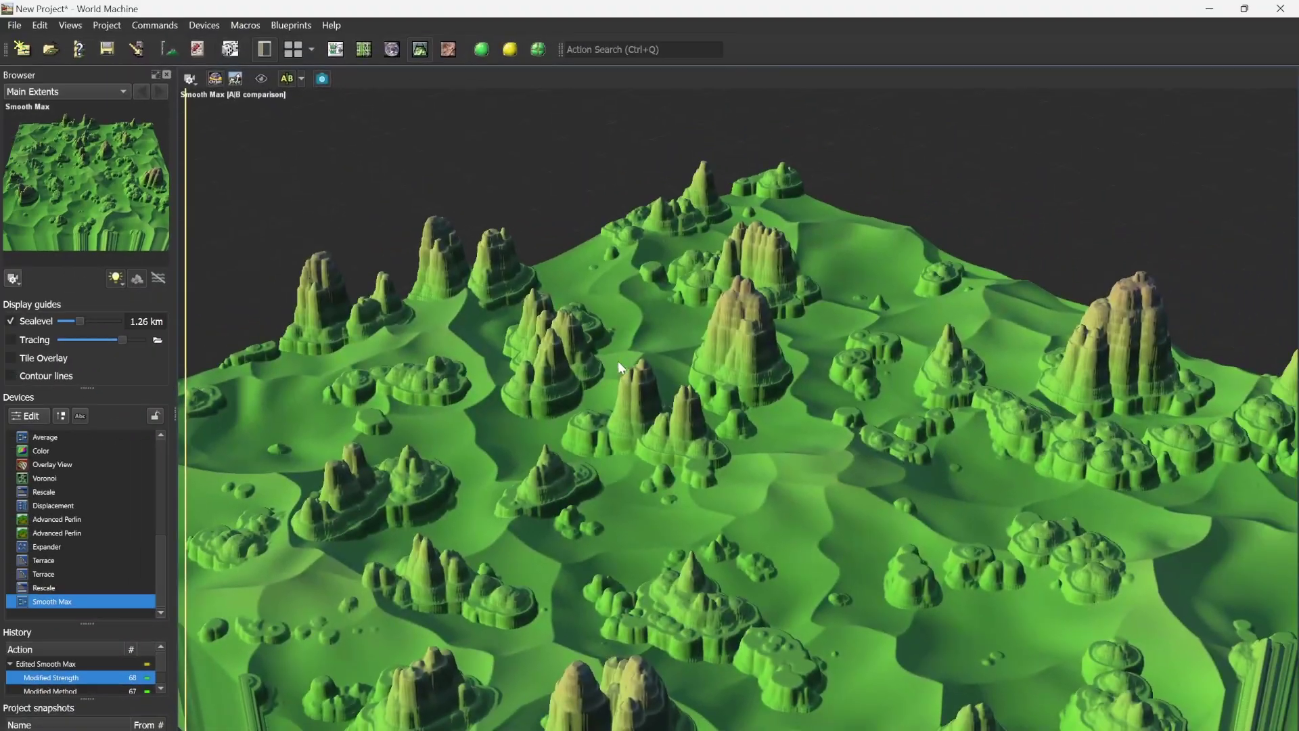
# Lock the preview on the Smooth Max result.
pyautogui.moveTo(848, 288); pyautogui.dragTo(609, 379)
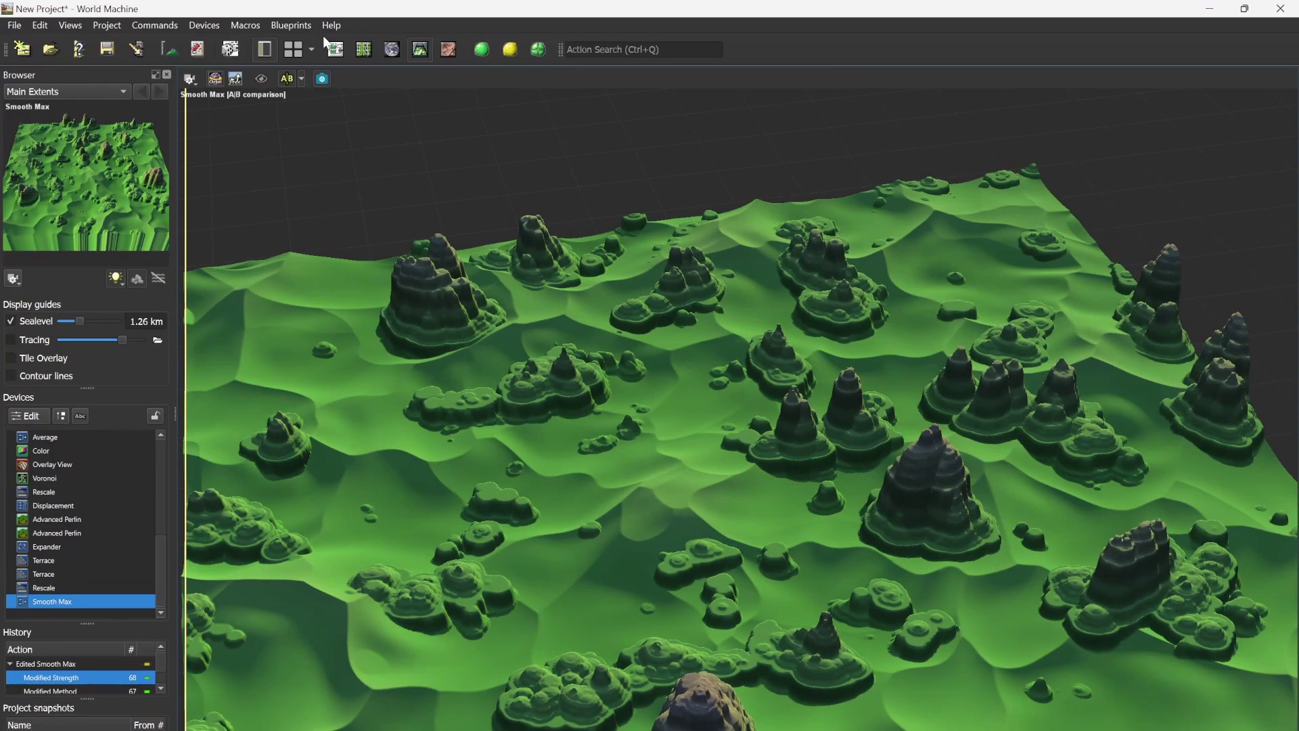
pyautogui.press('F4')
pyautogui.click(925, 278)
# Change the spire Rescale range to 800 m–3.84 km and check the terrain in 3D.
pyautogui.doubleClick(815, 415)
pyautogui.moveTo(763, 526)
pyautogui.mouseDown()
pyautogui.moveTo(750, 526)
pyautogui.moveTo(782, 526)
pyautogui.mouseUp()
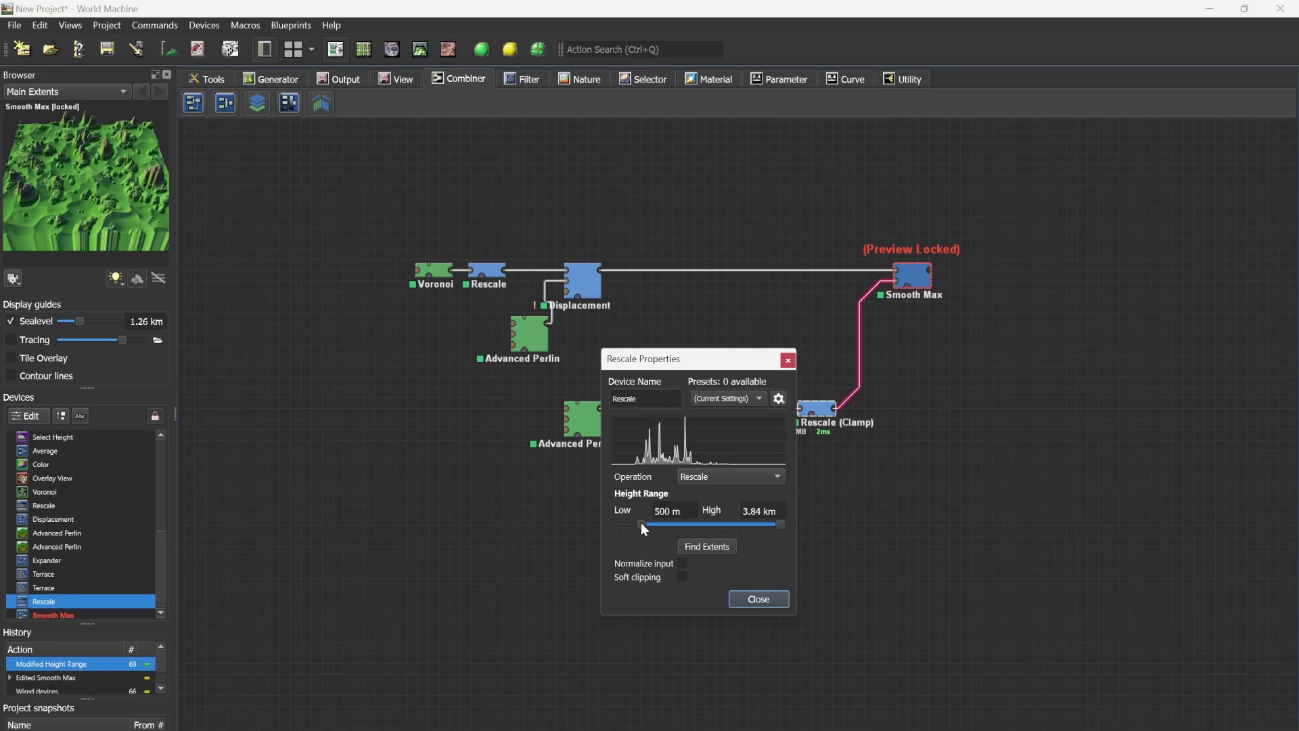
pyautogui.moveTo(642, 524); pyautogui.dragTo(649, 526)
pyautogui.click(759, 599)
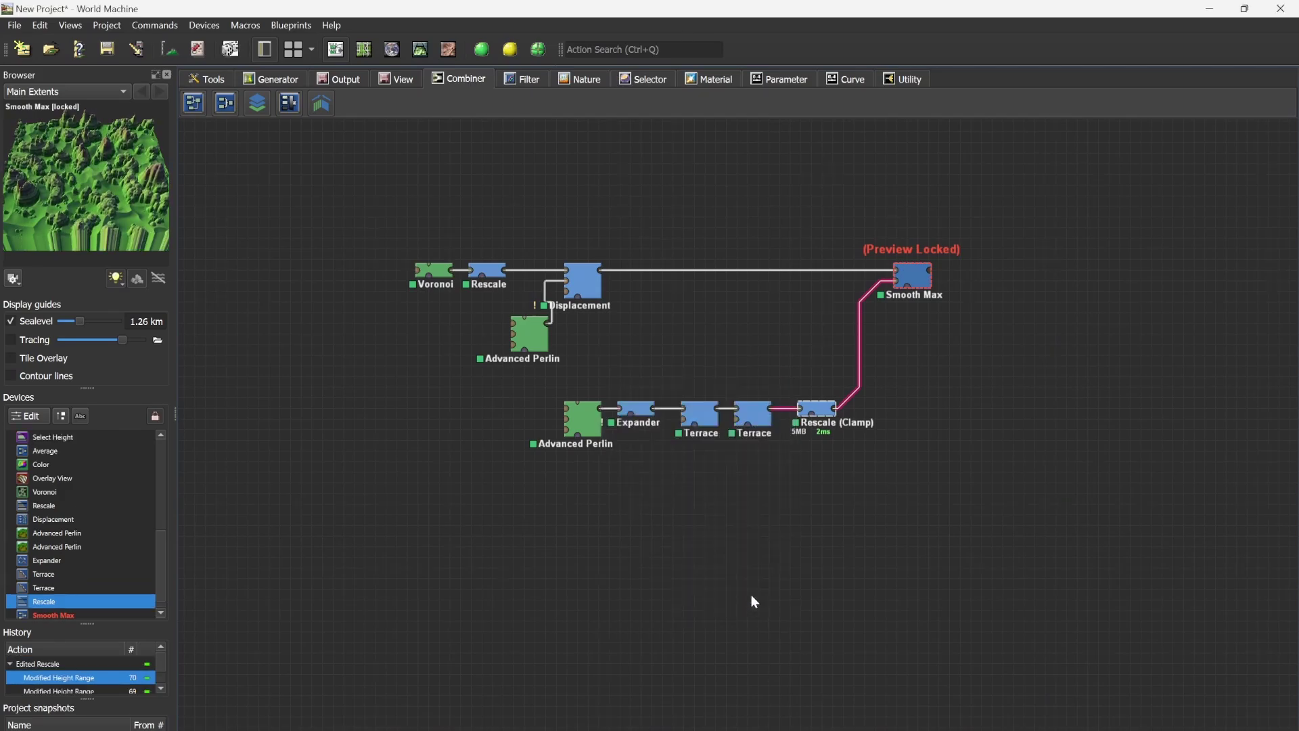
pyautogui.click(419, 49)
pyautogui.moveTo(725, 331); pyautogui.dragTo(869, 391)
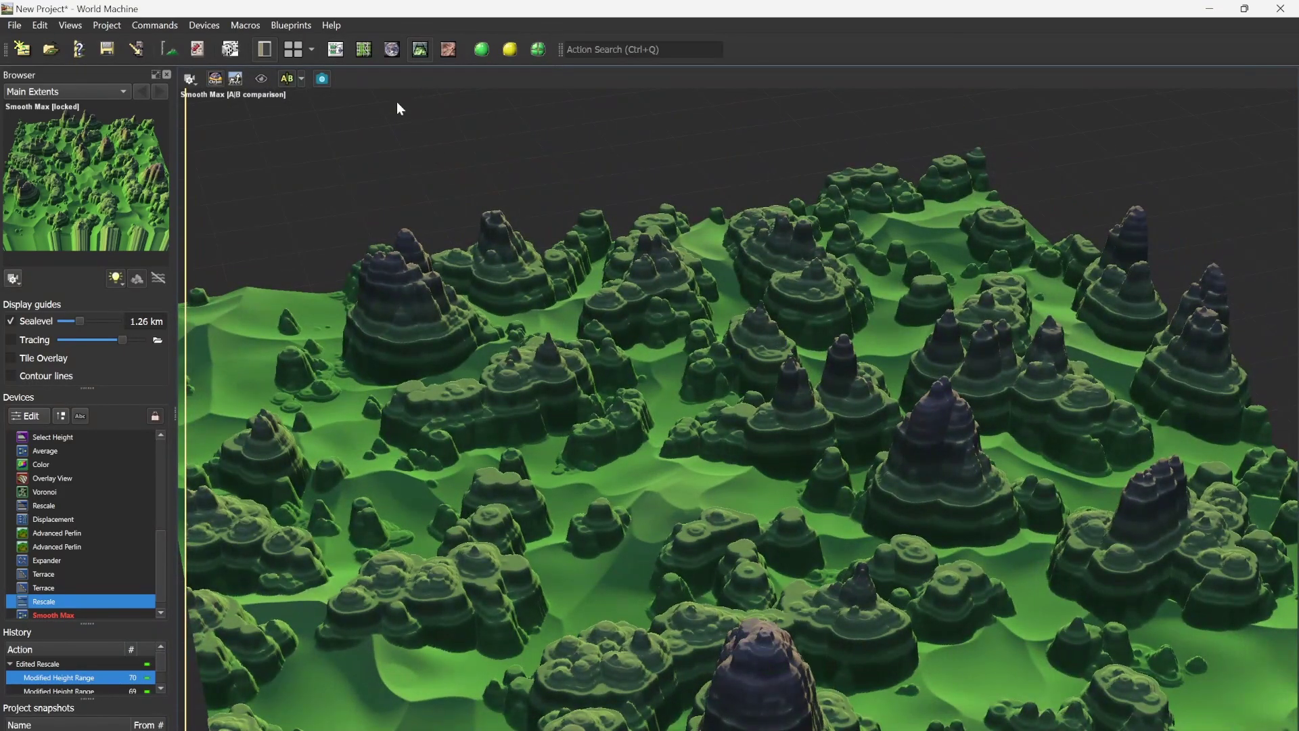
# Unlock the preview and add an Average combiner fed by Smooth Max and Displacement.
pyautogui.click(336, 48)
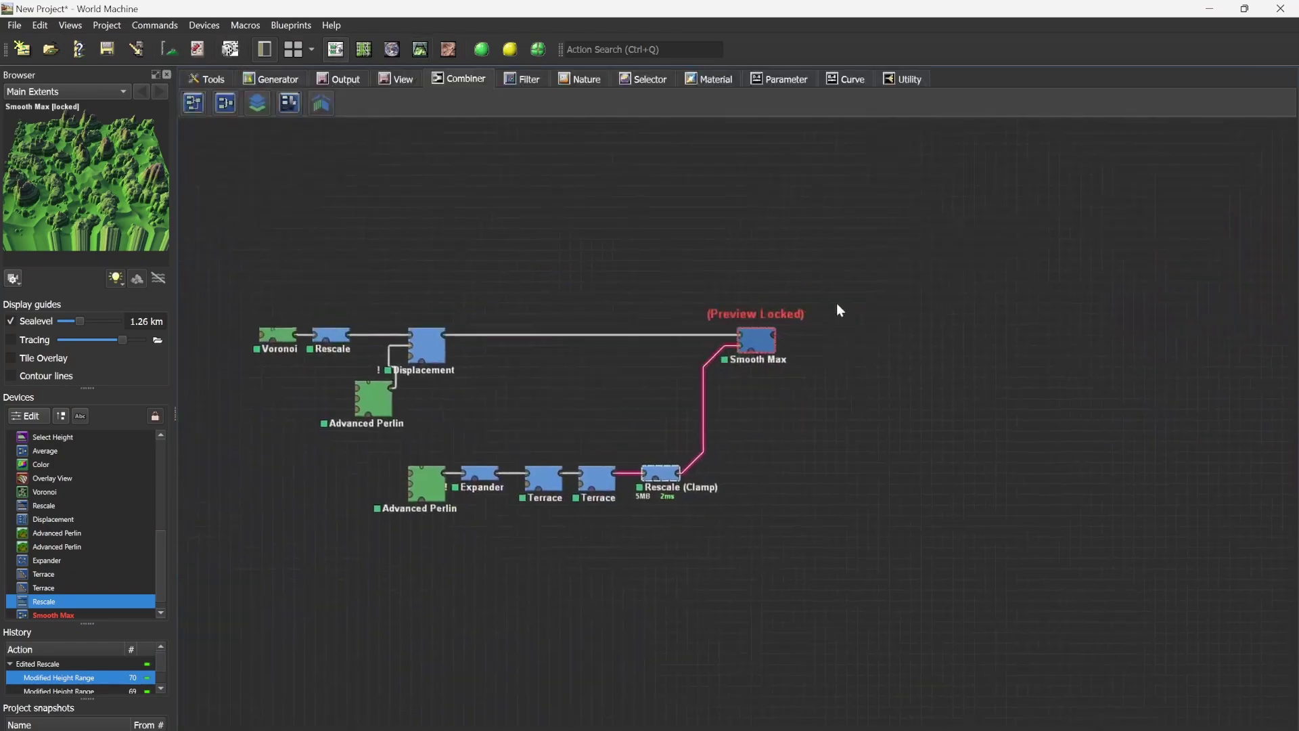
pyautogui.click(708, 373)
pyautogui.click(706, 374)
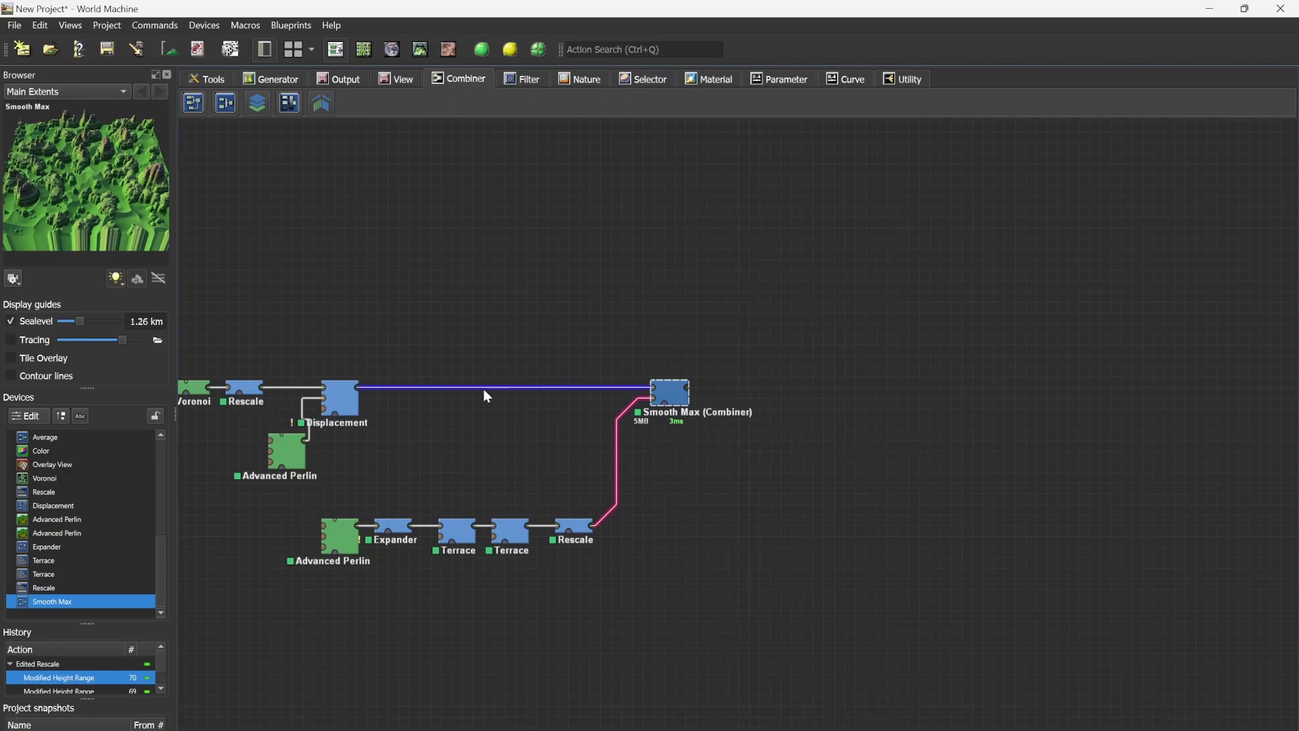
pyautogui.moveTo(226, 102); pyautogui.dragTo(691, 394)
pyautogui.moveTo(706, 313); pyautogui.dragTo(599, 388)
pyautogui.click(692, 387)
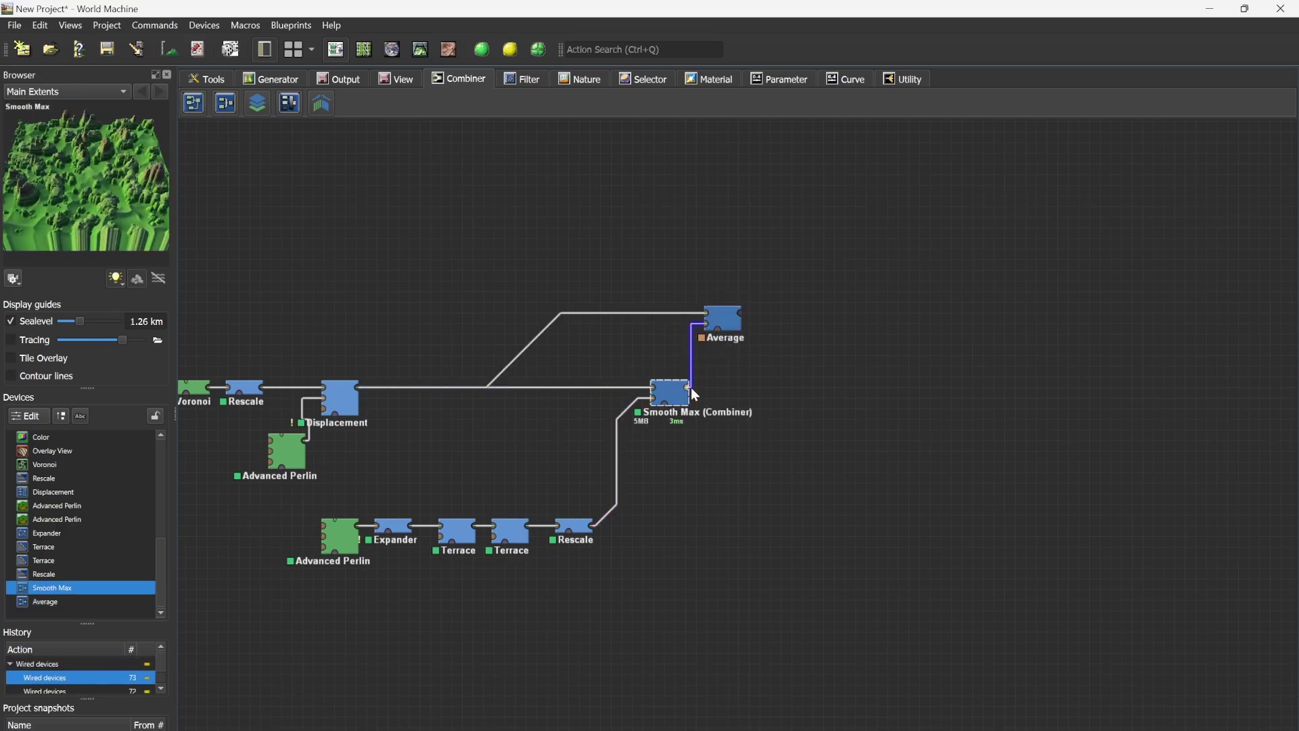
pyautogui.click(647, 314)
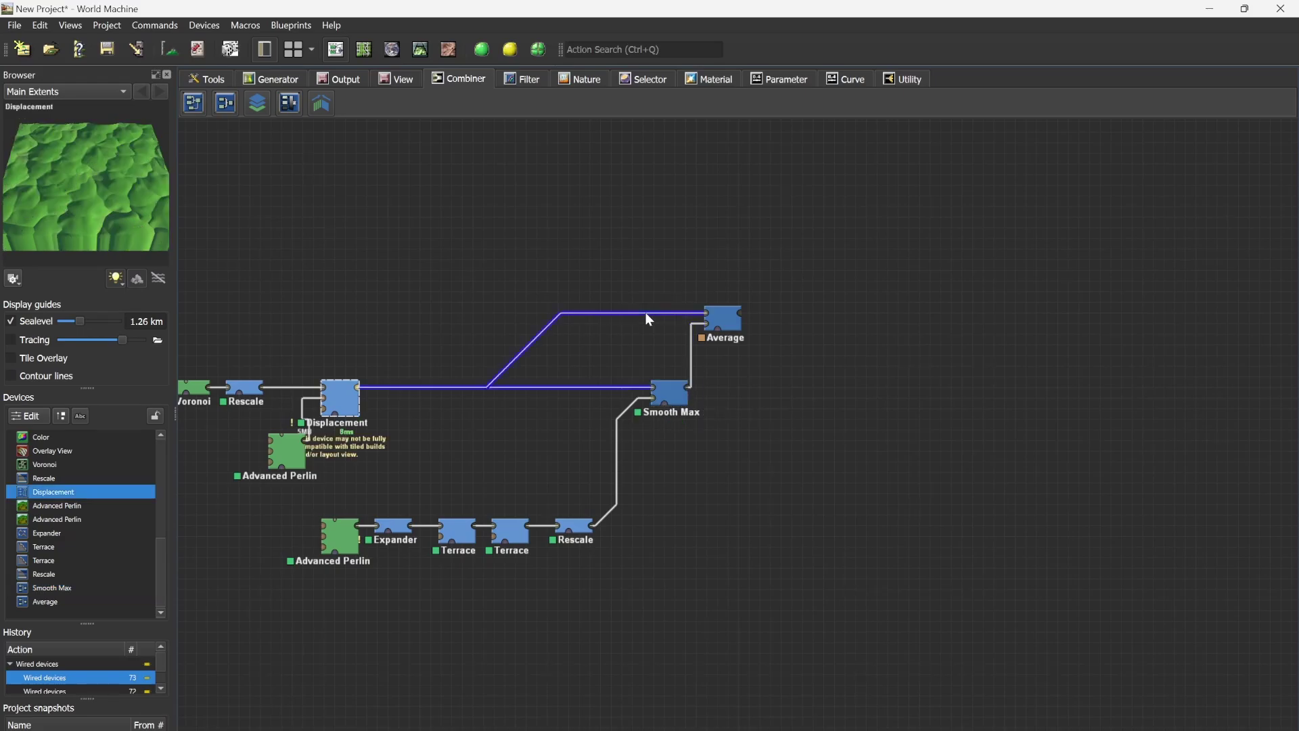
# Set the Average combiner's method to Absolute Differences.
pyautogui.doubleClick(727, 320)
pyautogui.click(725, 437)
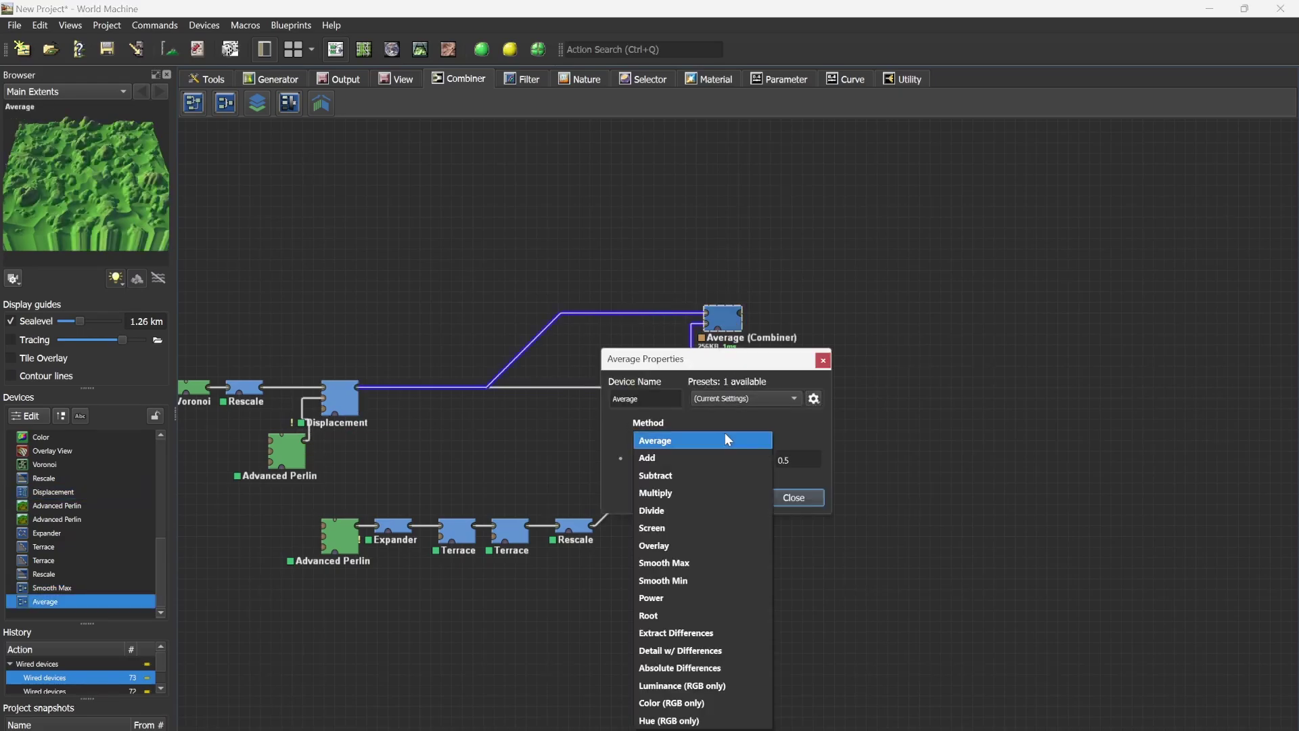
pyautogui.click(737, 670)
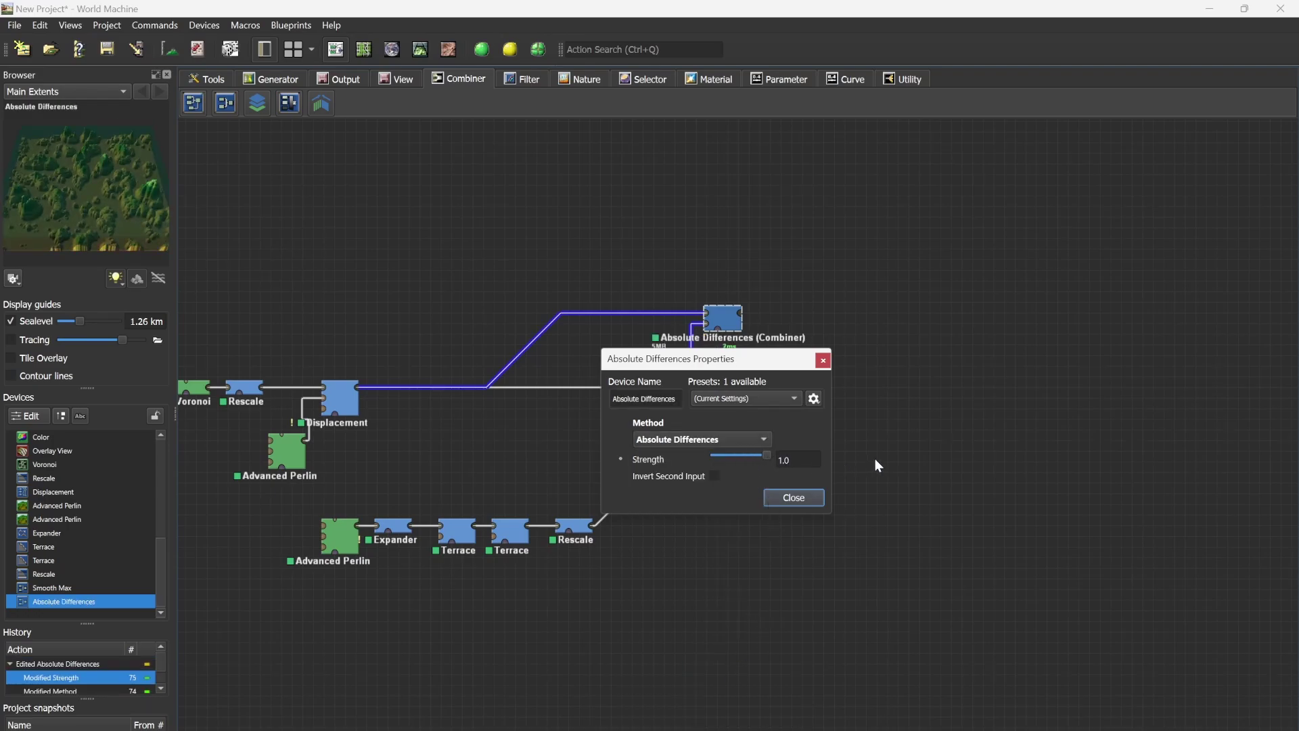
pyautogui.click(795, 498)
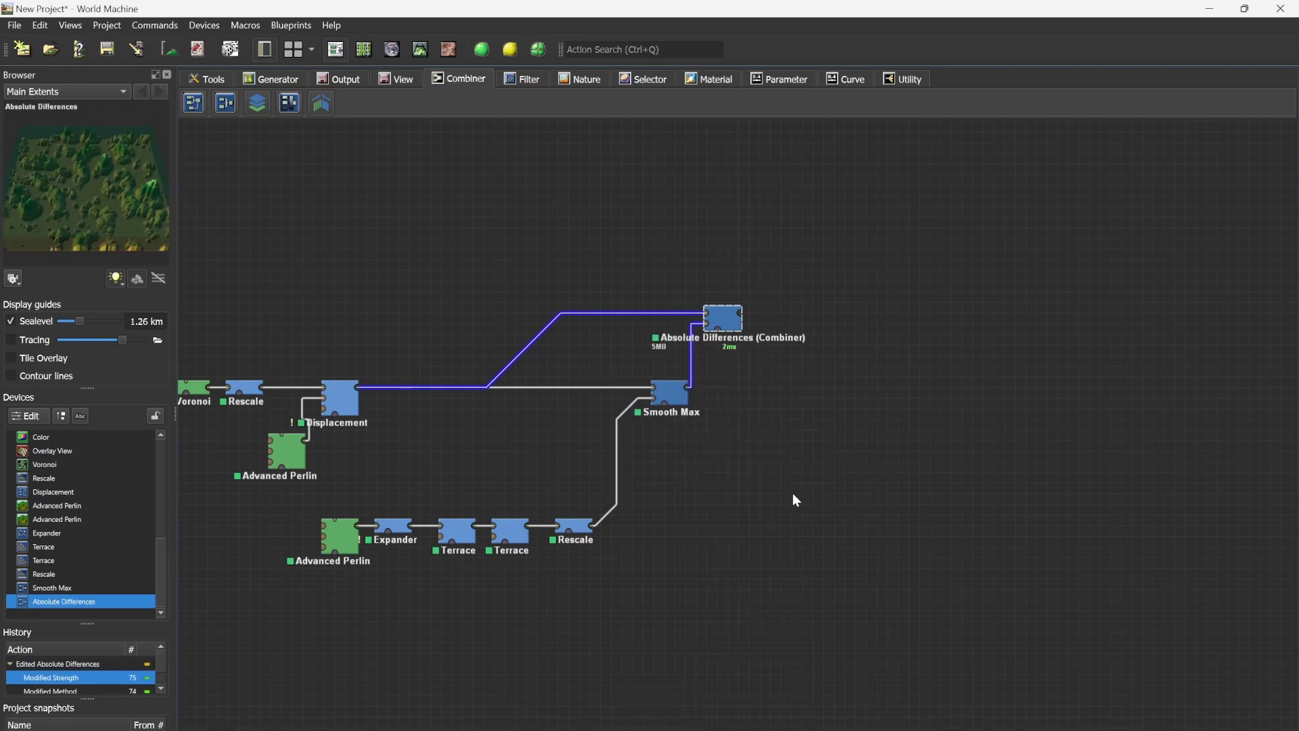
# Preview the Absolute Differences result as 3D terrain showing spires on a flattened floor.
pyautogui.click(342, 398)
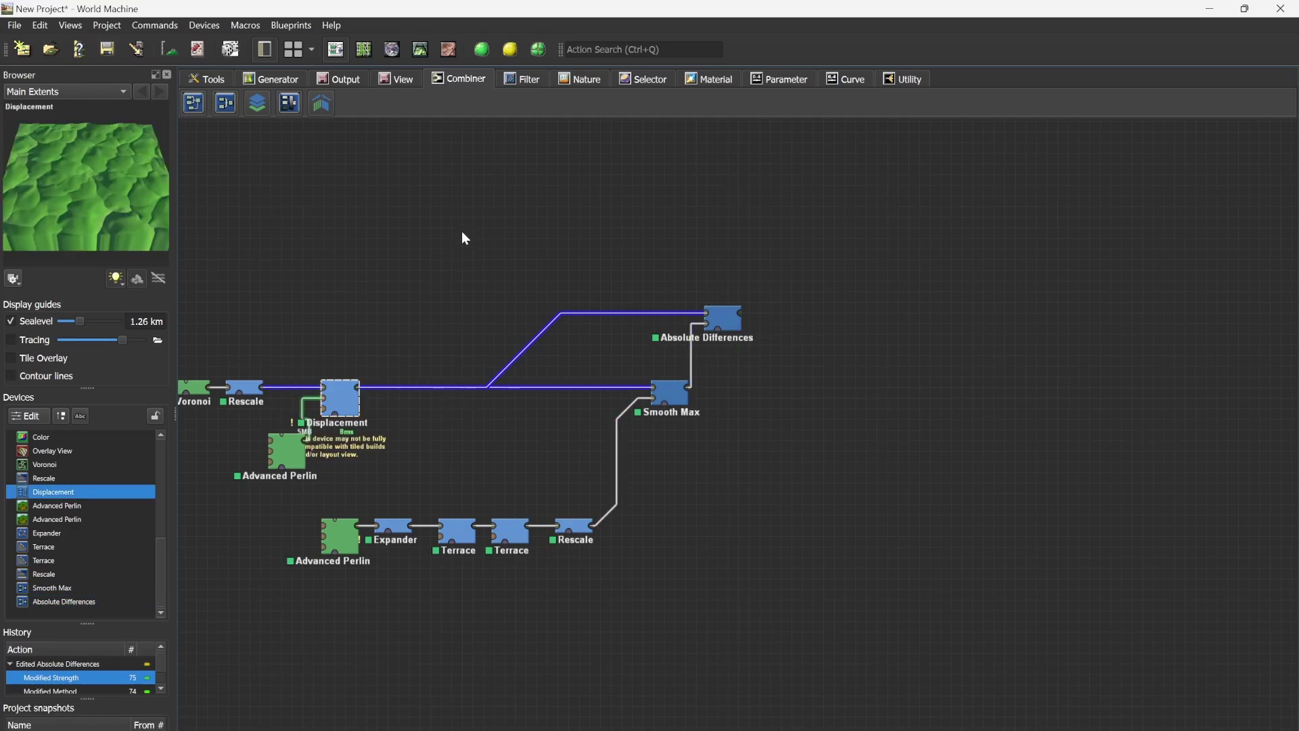
pyautogui.click(722, 320)
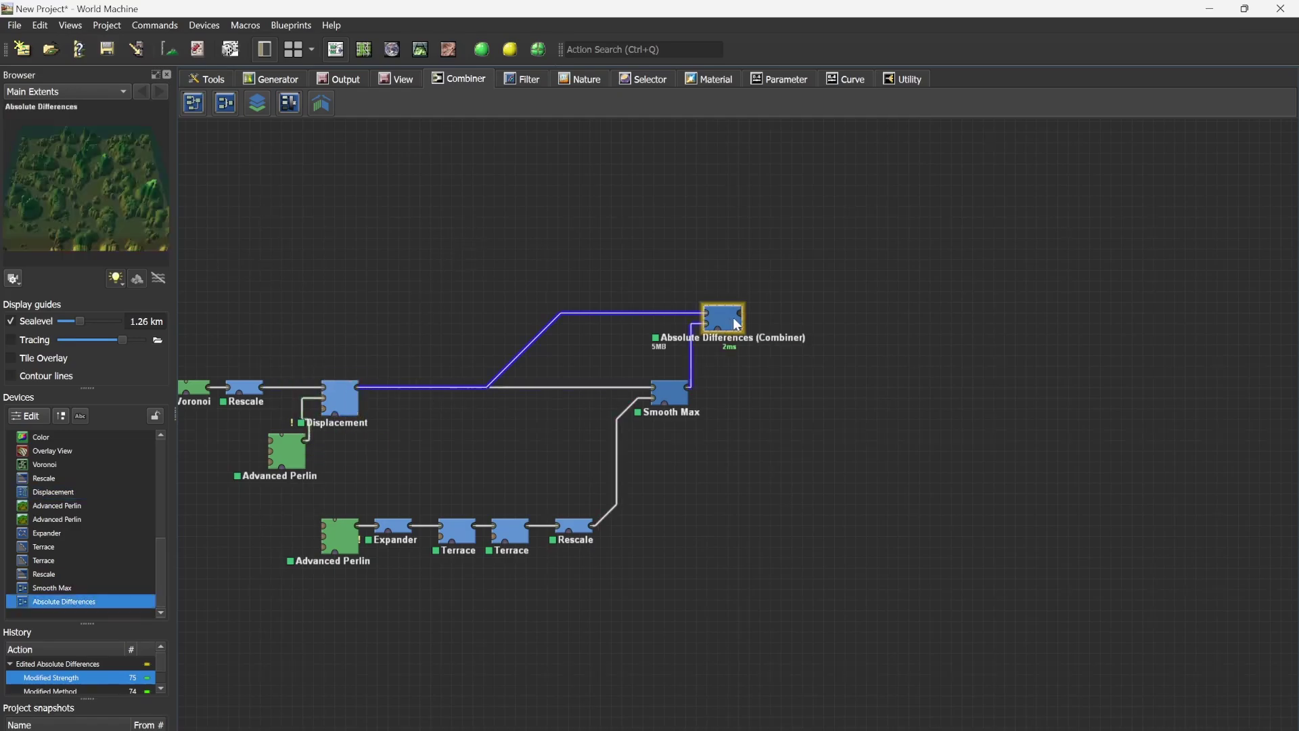
pyautogui.click(421, 50)
pyautogui.moveTo(851, 462); pyautogui.dragTo(1135, 492)
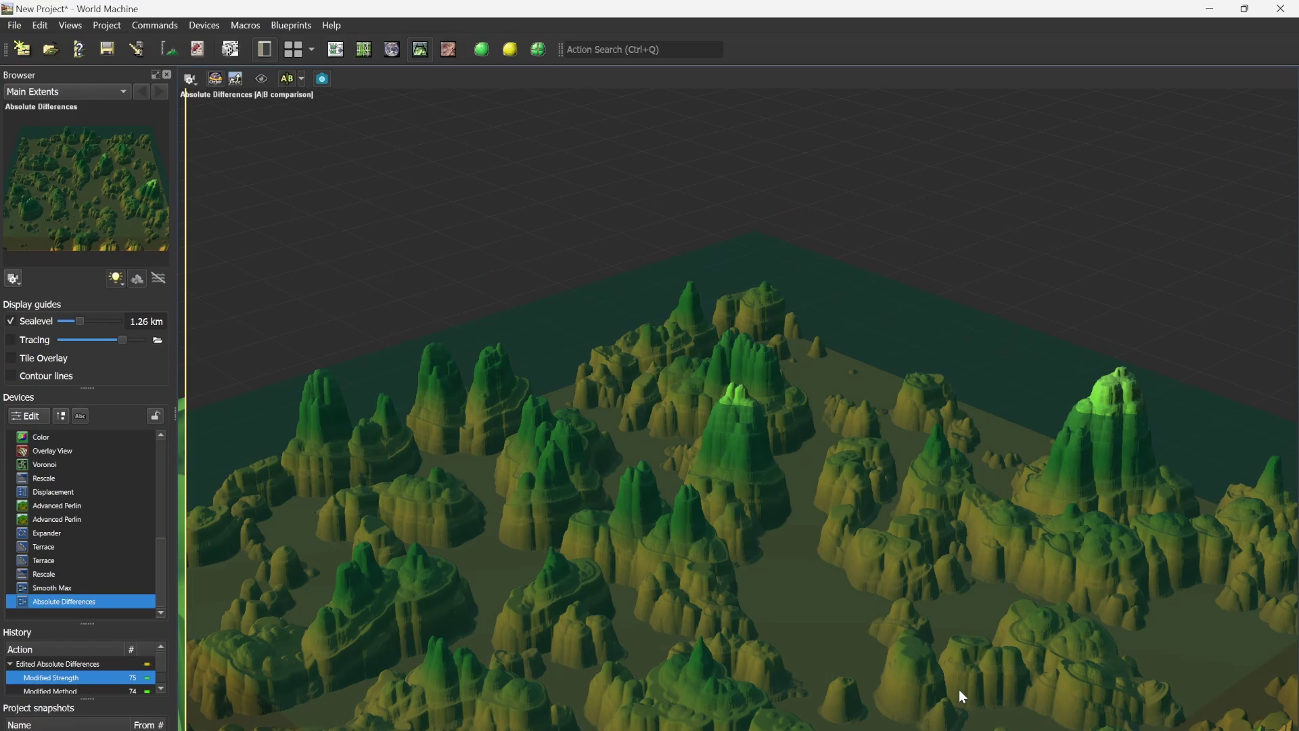
# Add a Select Height device fed by Absolute Differences.
pyautogui.click(336, 51)
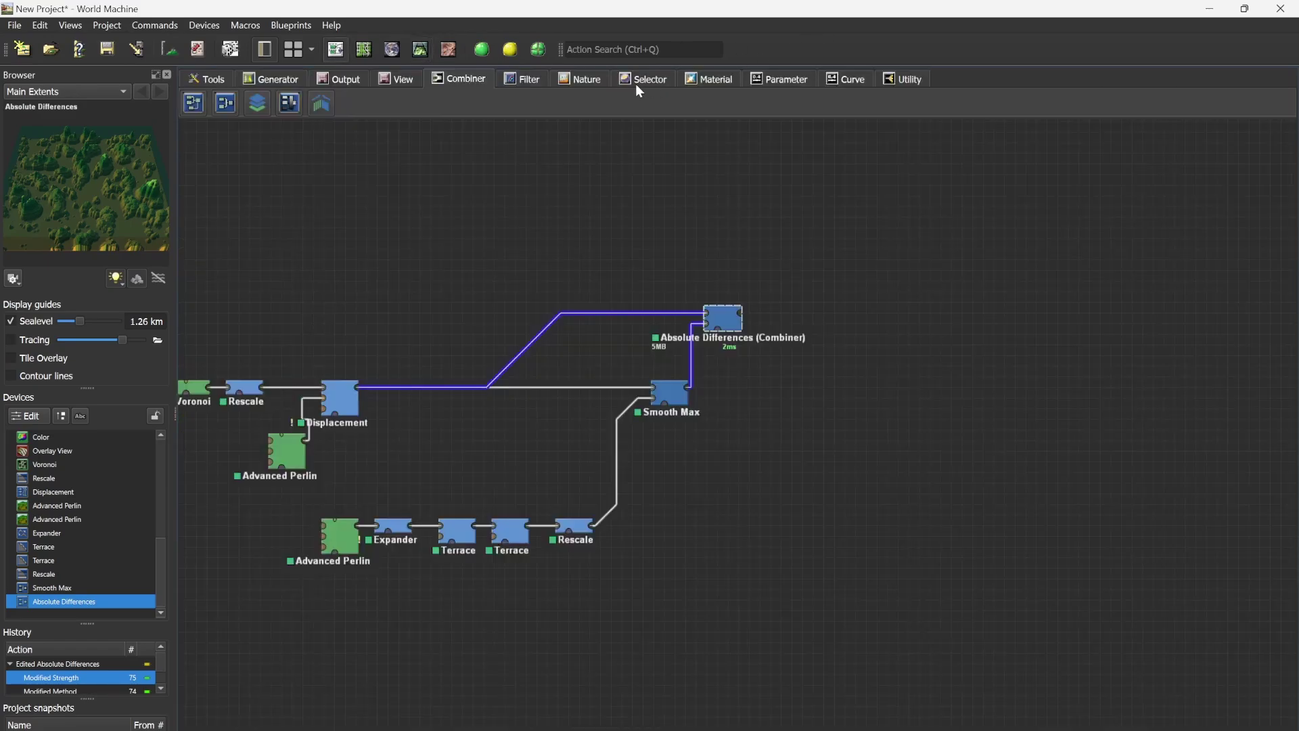
pyautogui.click(268, 103)
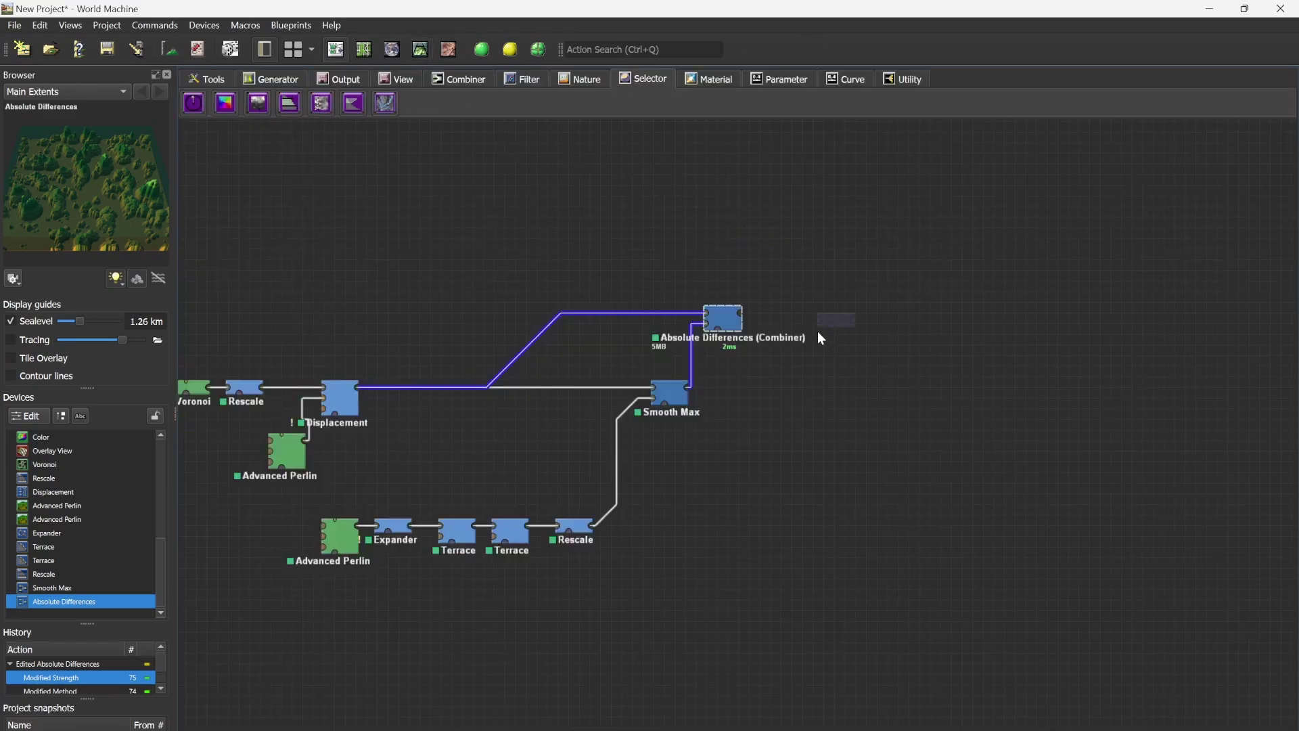
pyautogui.click(785, 313)
pyautogui.moveTo(769, 314); pyautogui.dragTo(734, 325)
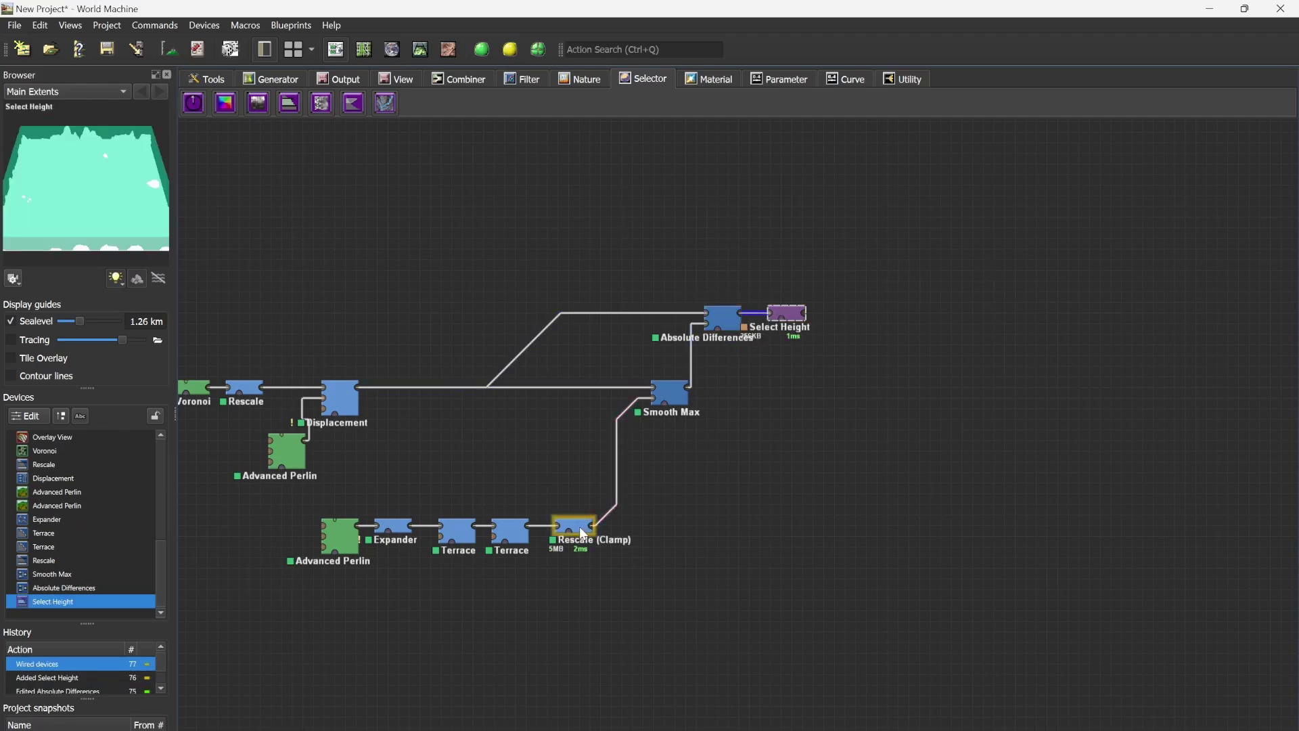
# Give Select Height zero falloff, a raised high end, and a 10 m low end.
pyautogui.doubleClick(798, 320)
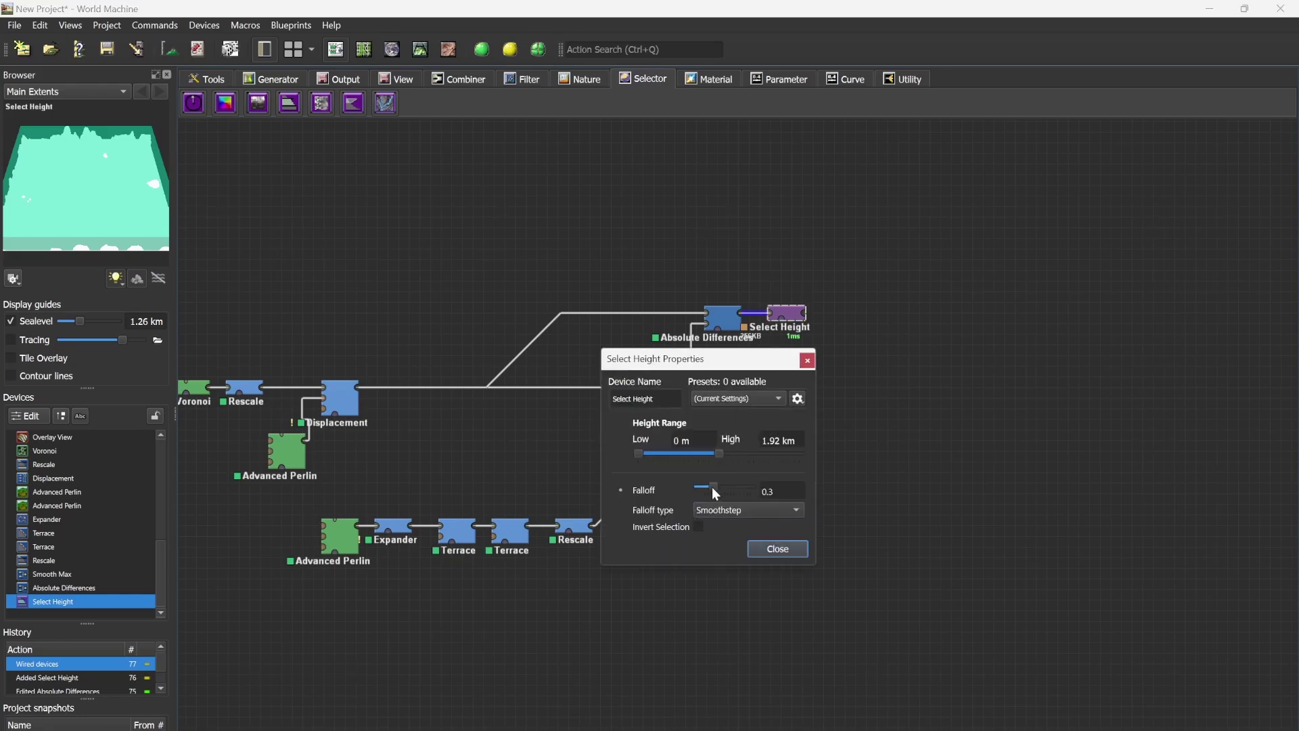
pyautogui.moveTo(713, 487); pyautogui.dragTo(677, 485)
pyautogui.moveTo(813, 452); pyautogui.dragTo(825, 453)
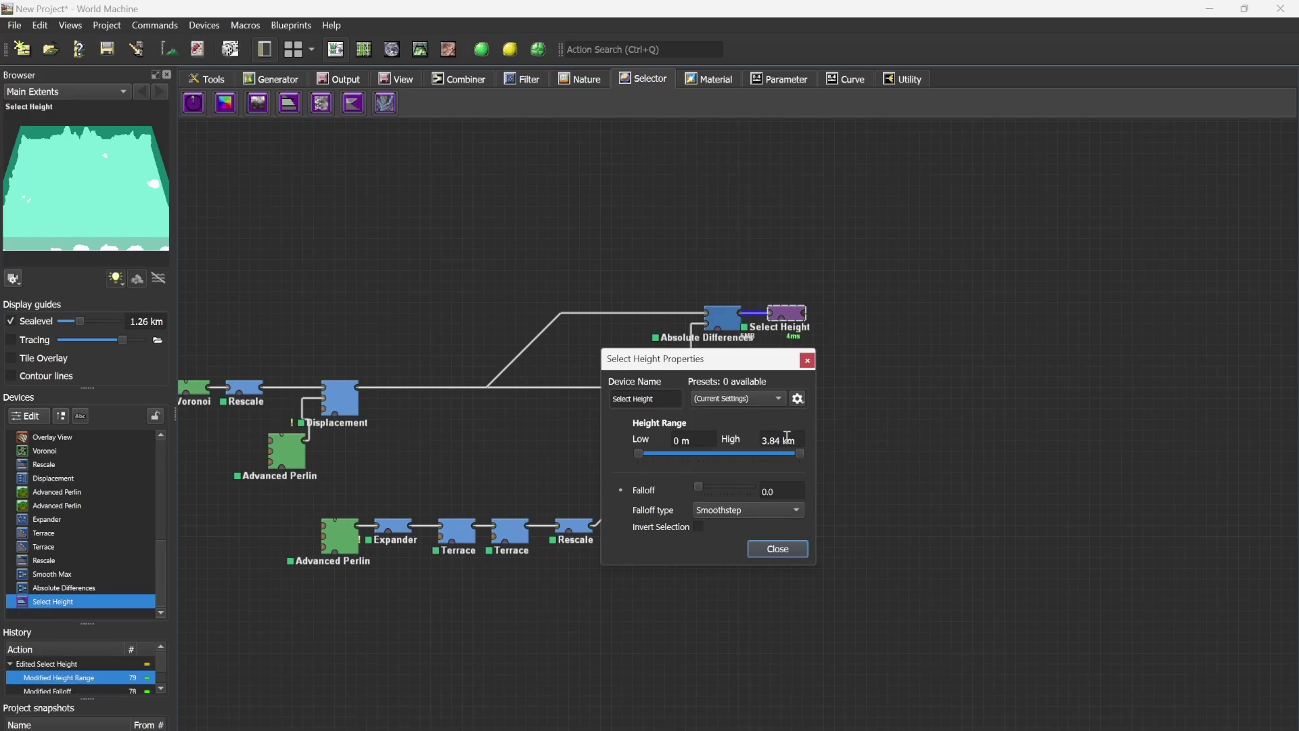
pyautogui.click(675, 440)
pyautogui.write('1')
pyautogui.click(772, 551)
# Inspect the height mask in 3D, then preview the Smooth Max terrain in the graph.
pyautogui.click(419, 49)
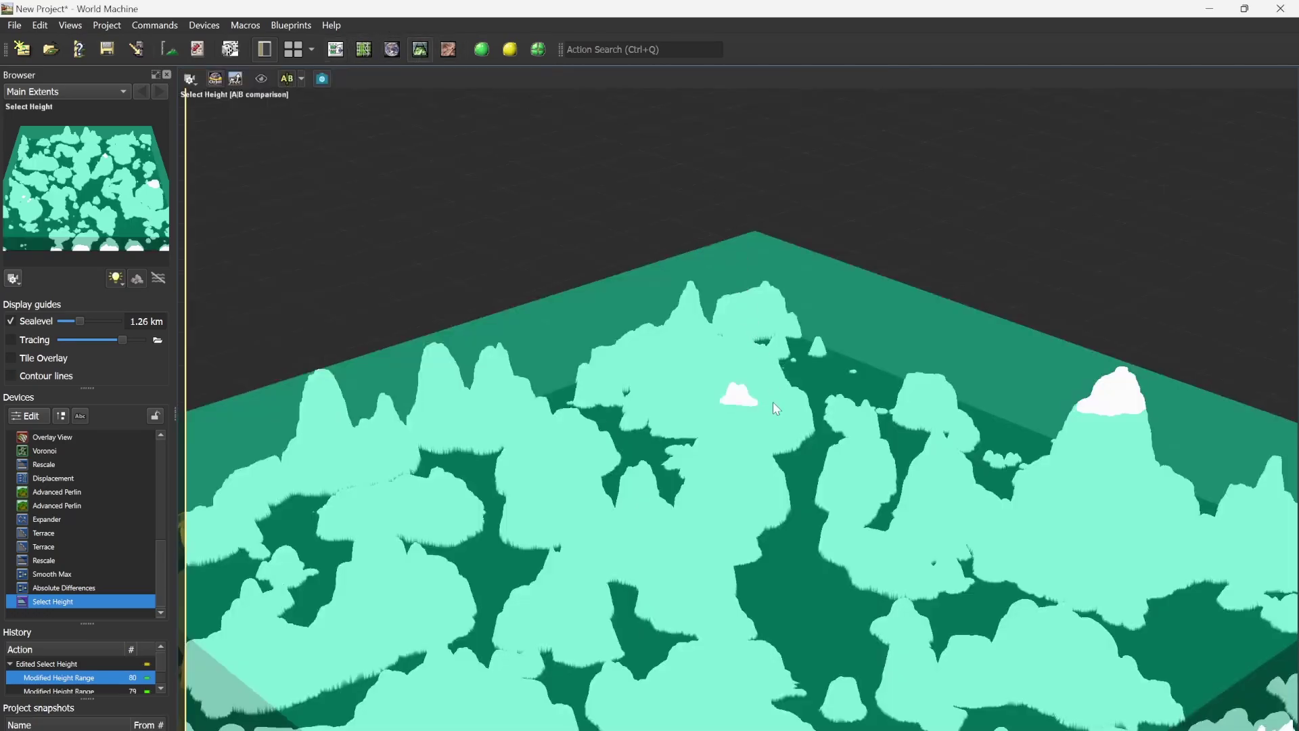
pyautogui.moveTo(778, 419); pyautogui.dragTo(901, 579)
pyautogui.scroll(-5, 907, 579)
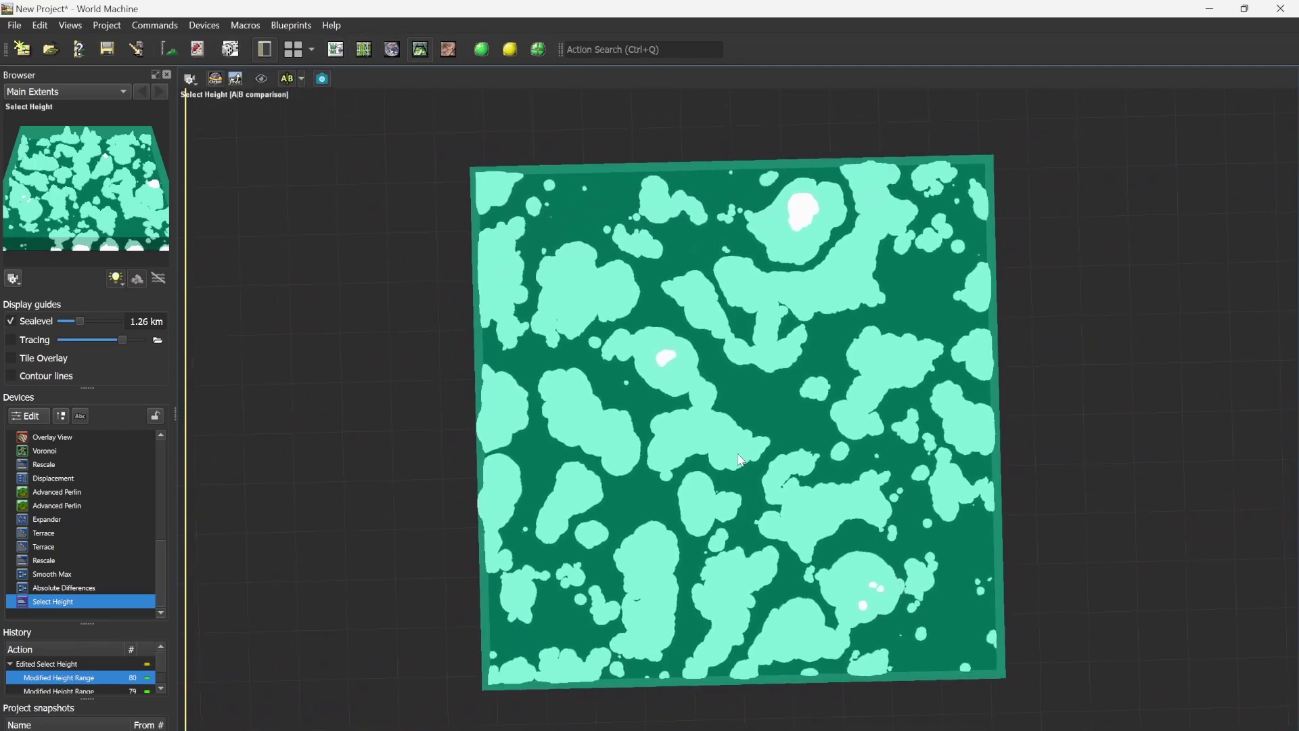
pyautogui.press('Tab')
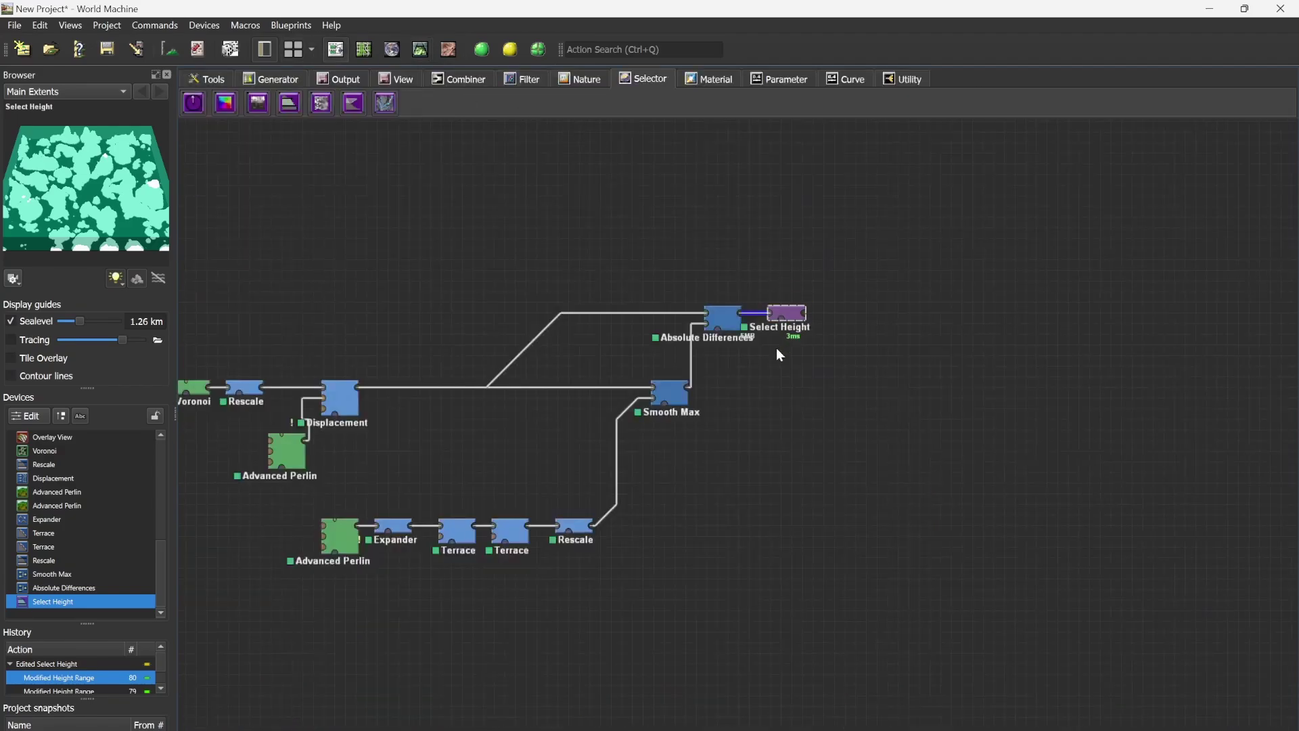
pyautogui.click(673, 392)
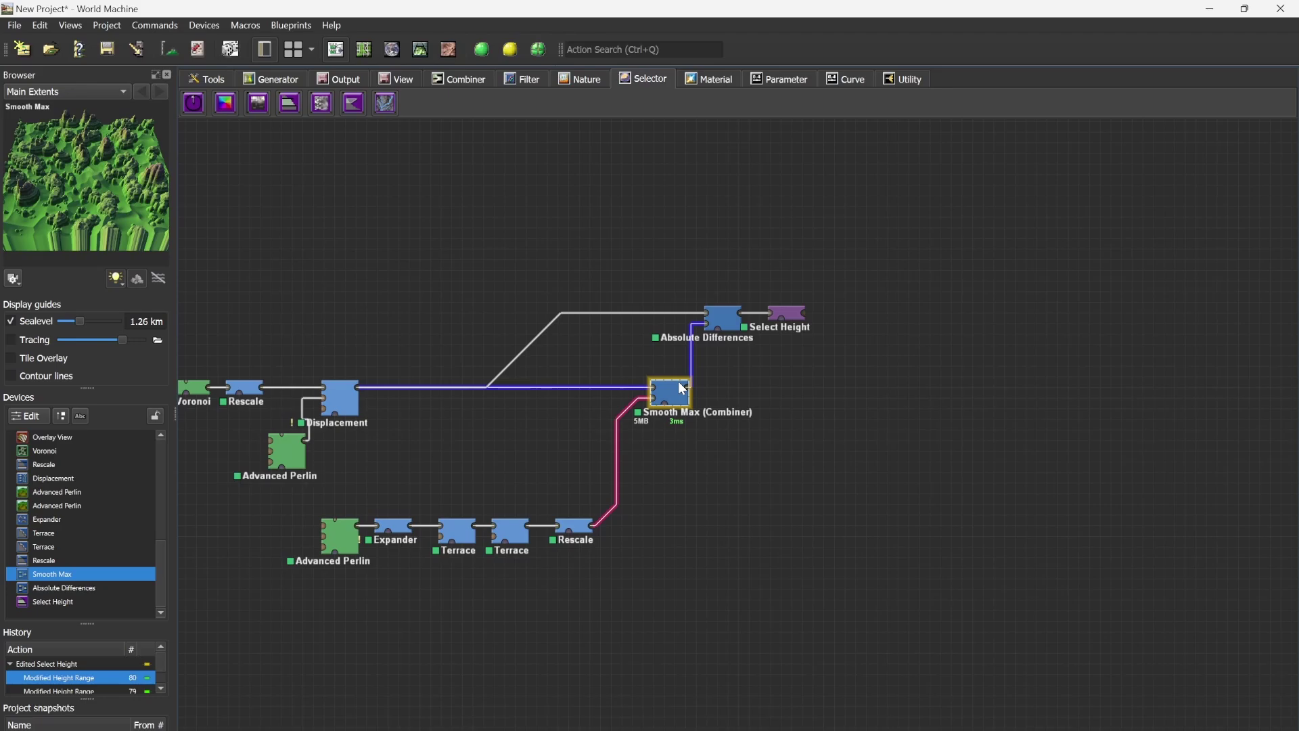
pyautogui.click(420, 49)
pyautogui.moveTo(719, 409); pyautogui.dragTo(913, 482)
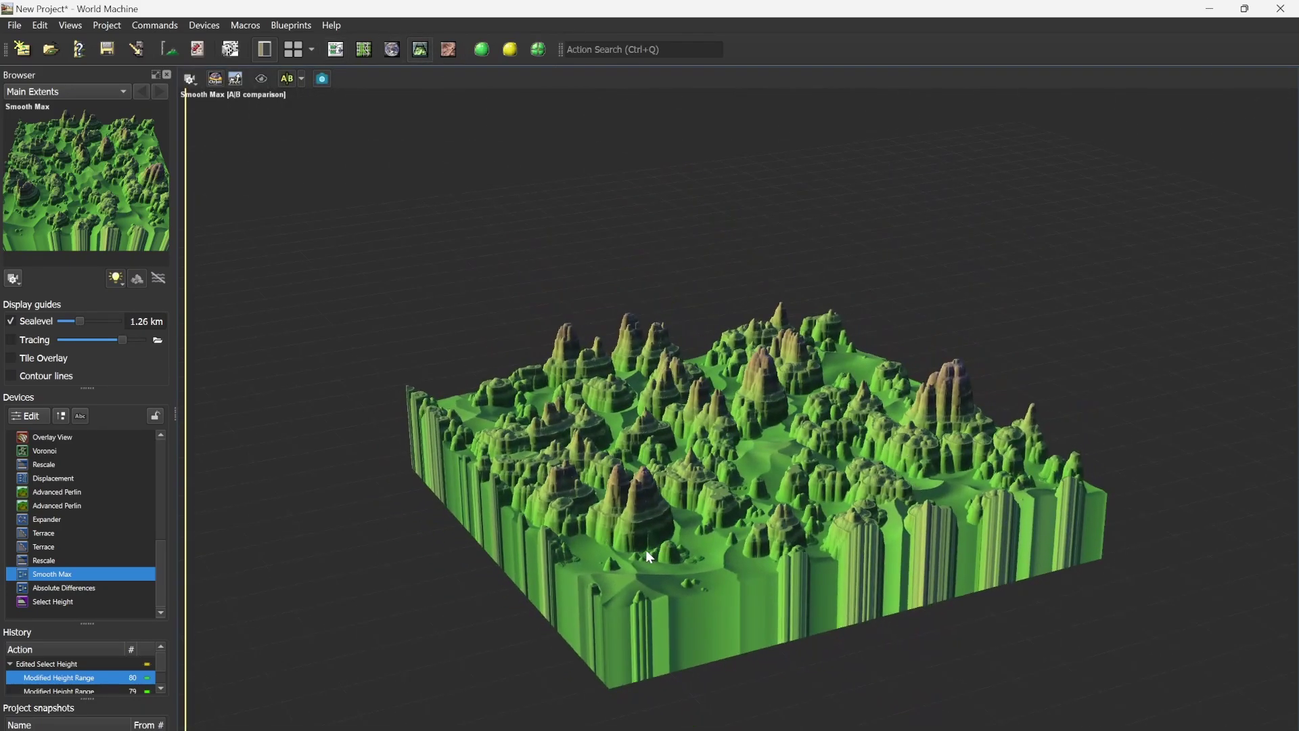
pyautogui.click(336, 49)
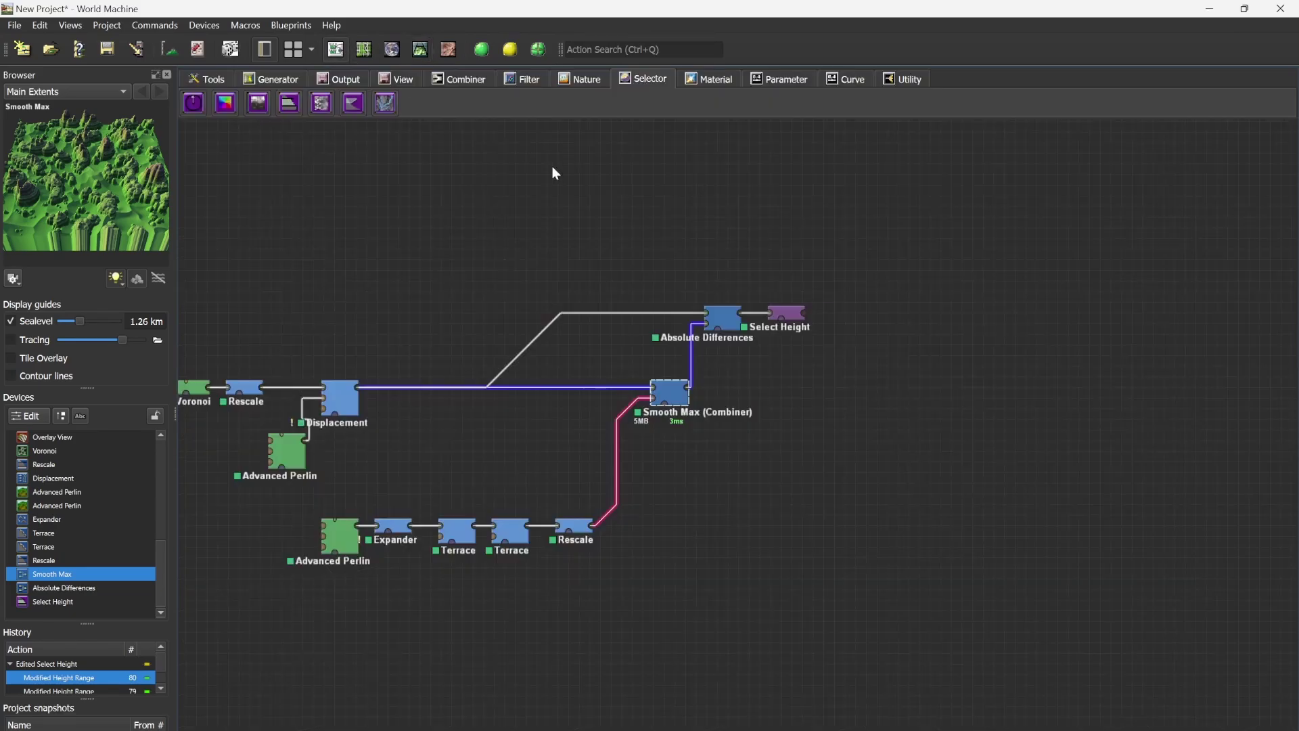
# Add a Thermal Weathering device below Smooth Max and paste a second Smooth Max combiner.
pyautogui.click(589, 84)
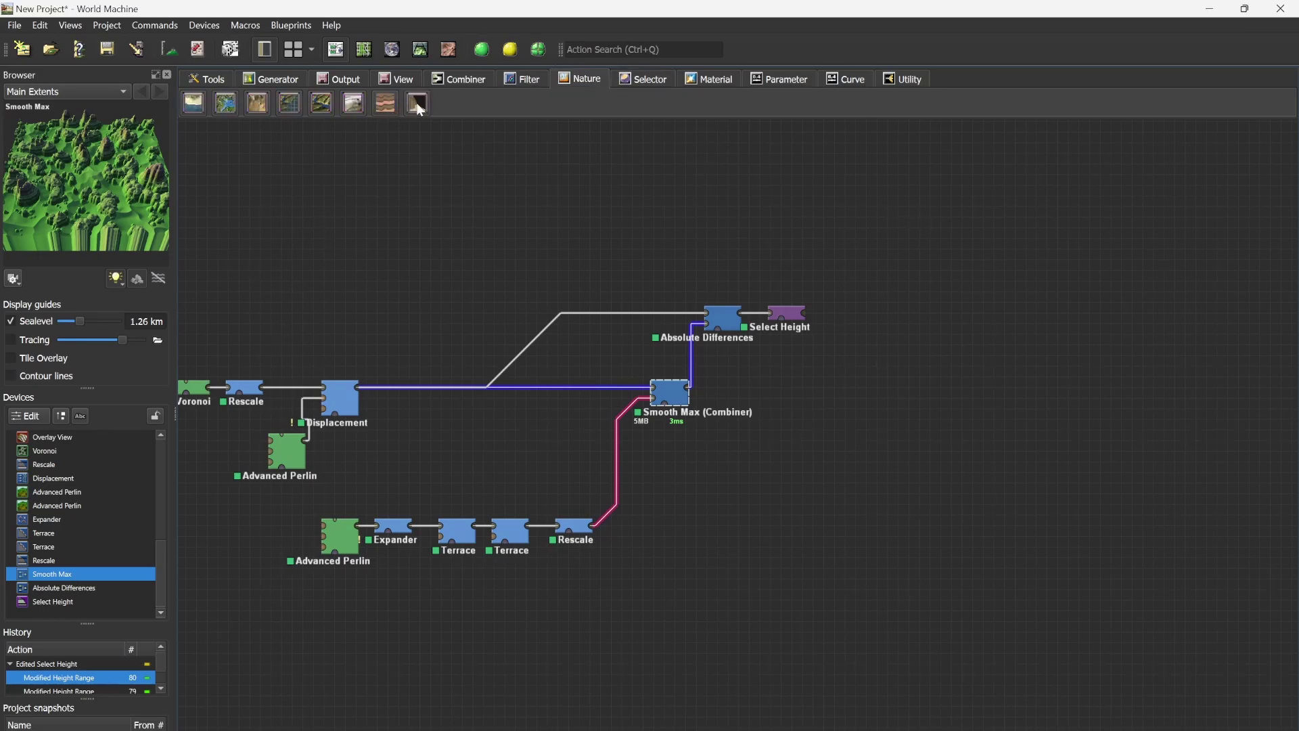
pyautogui.moveTo(420, 111); pyautogui.dragTo(677, 397)
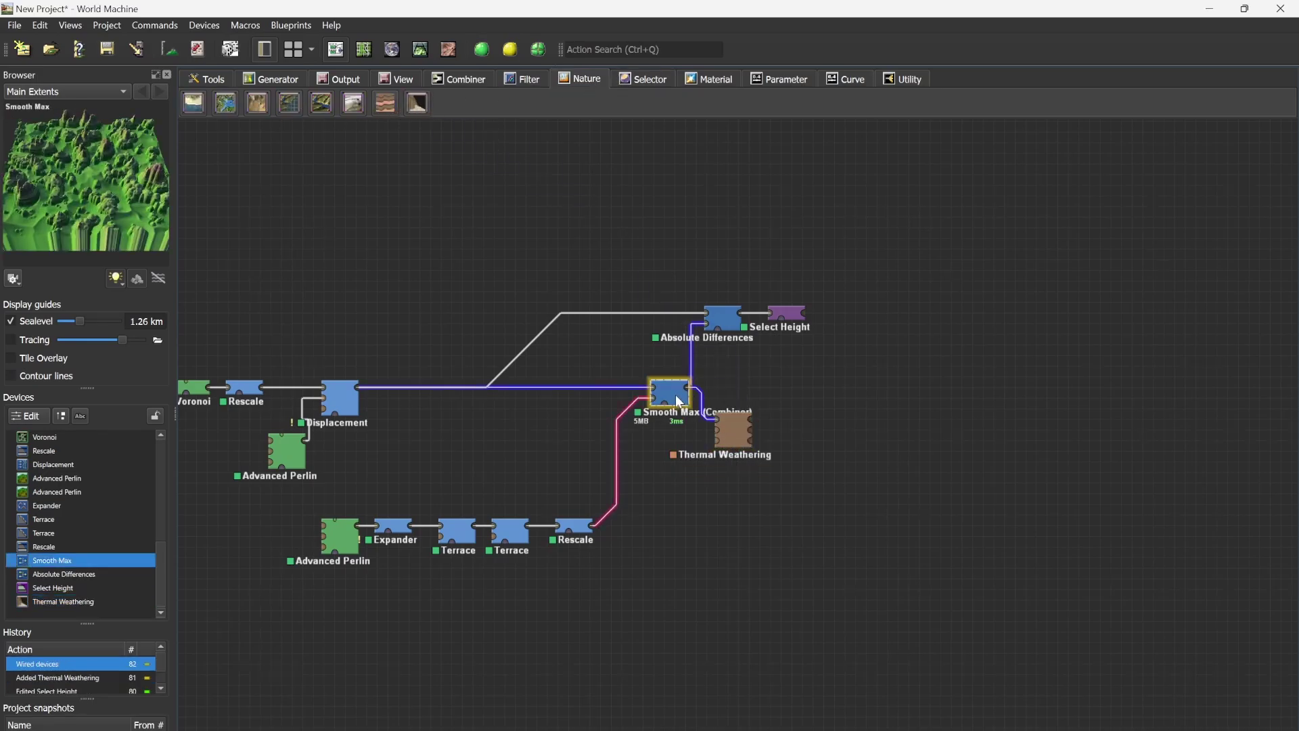
pyautogui.hotkey('ctrl', 'v')
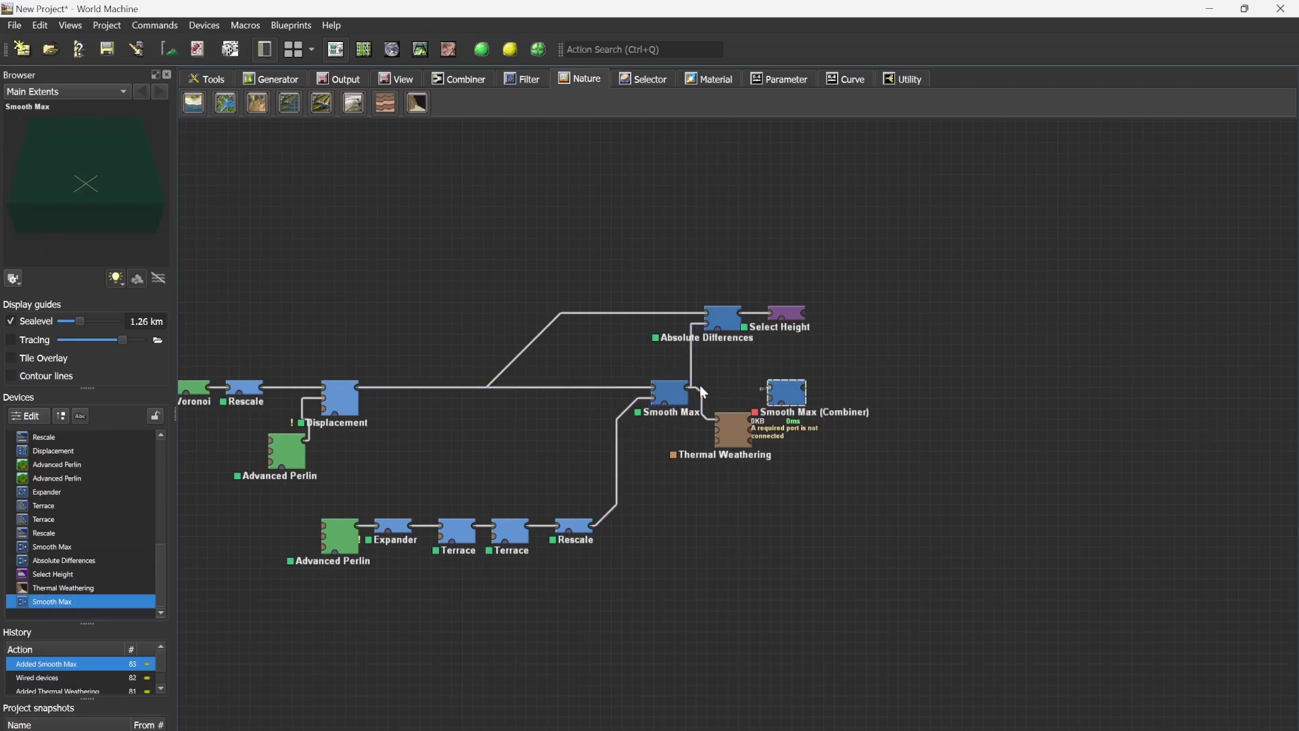
# Wire Smooth Max and Thermal Weathering into the second Smooth Max combiner.
pyautogui.moveTo(697, 389); pyautogui.dragTo(841, 356)
pyautogui.scroll(5, 810, 418)
pyautogui.click(684, 411)
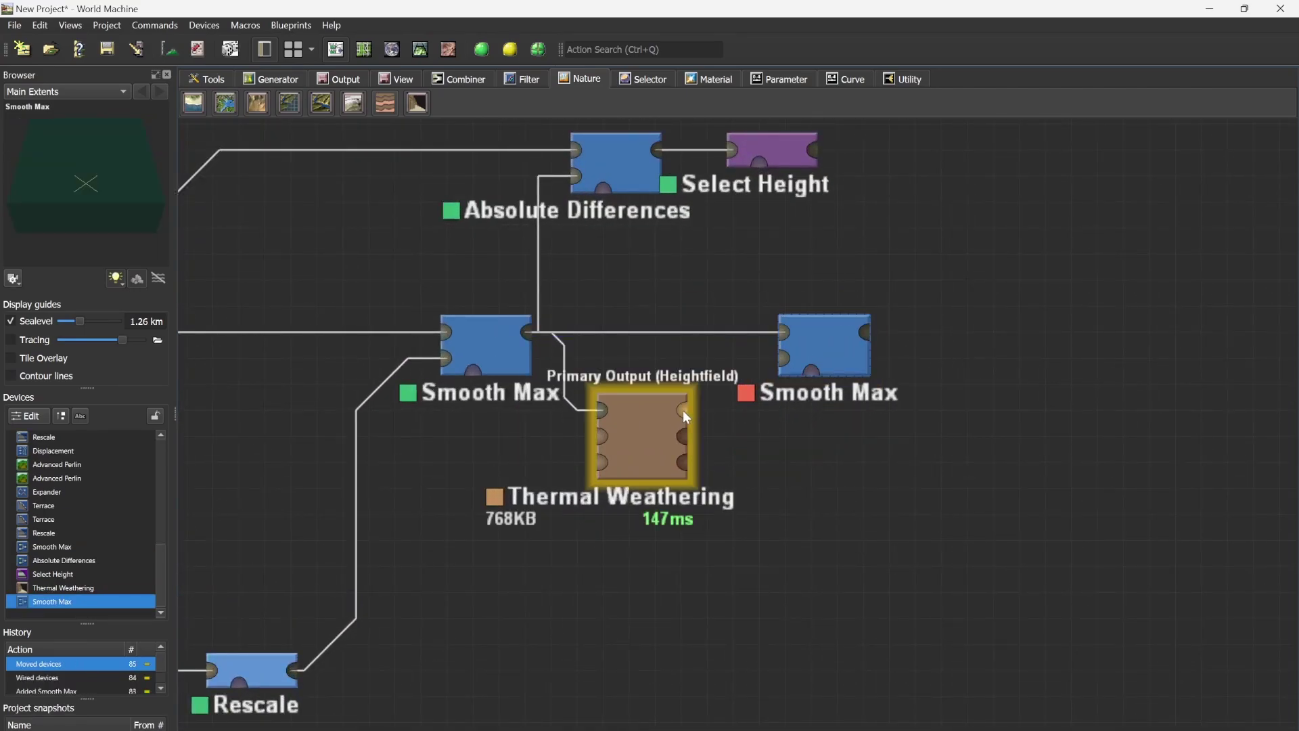
pyautogui.moveTo(683, 411); pyautogui.dragTo(787, 359)
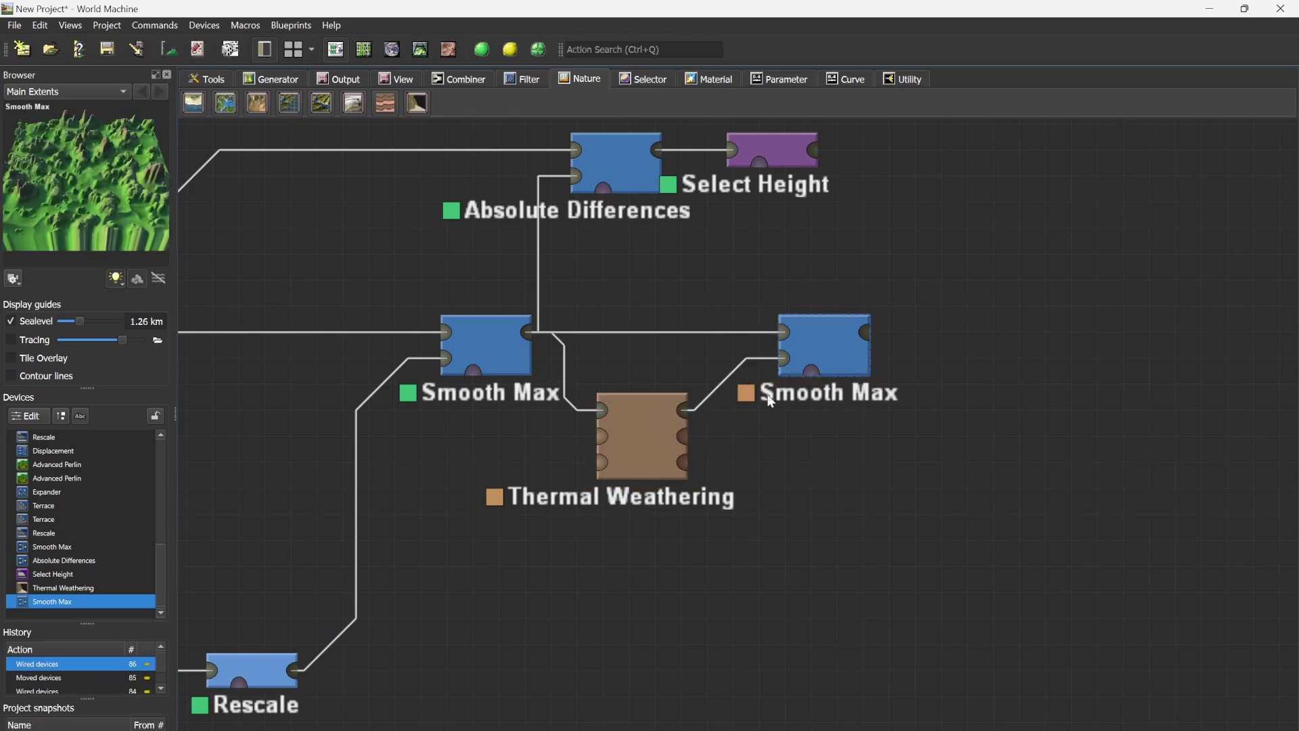
pyautogui.click(658, 423)
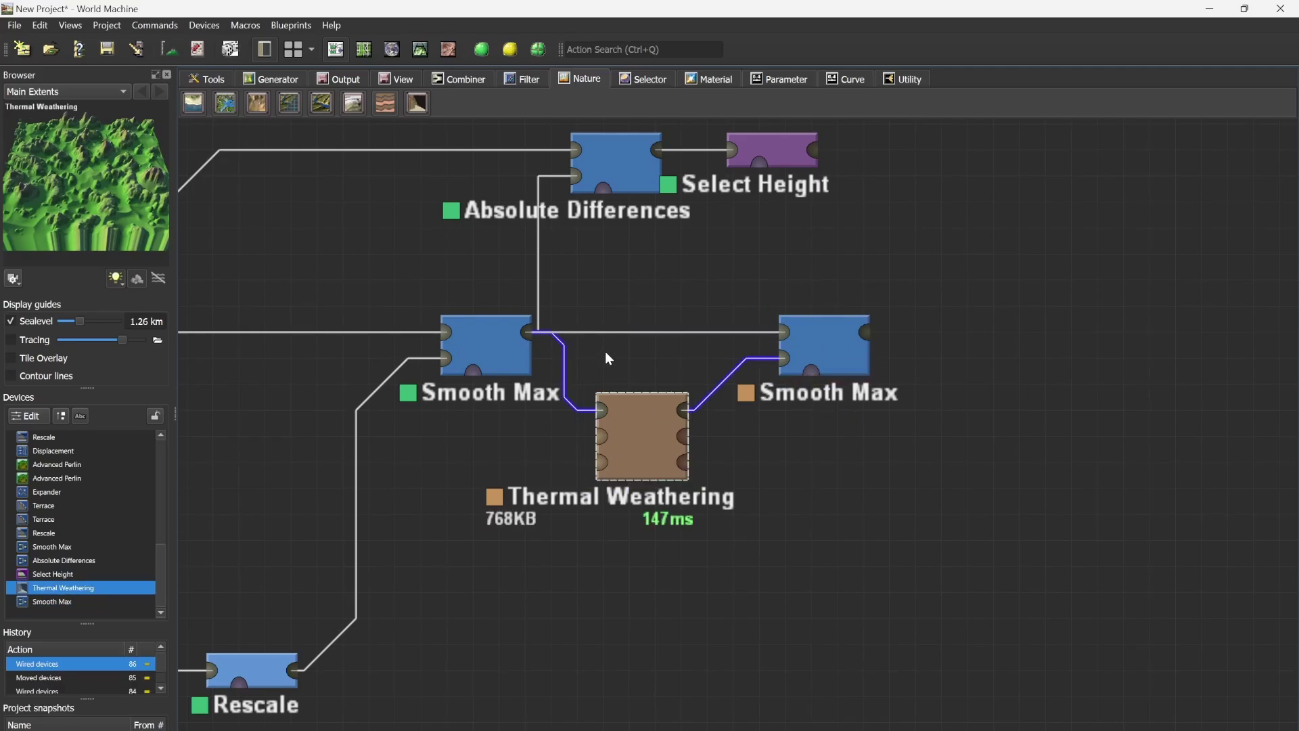
# Compare previews of the first Smooth Max, Thermal Weathering, and the final combination.
pyautogui.click(501, 345)
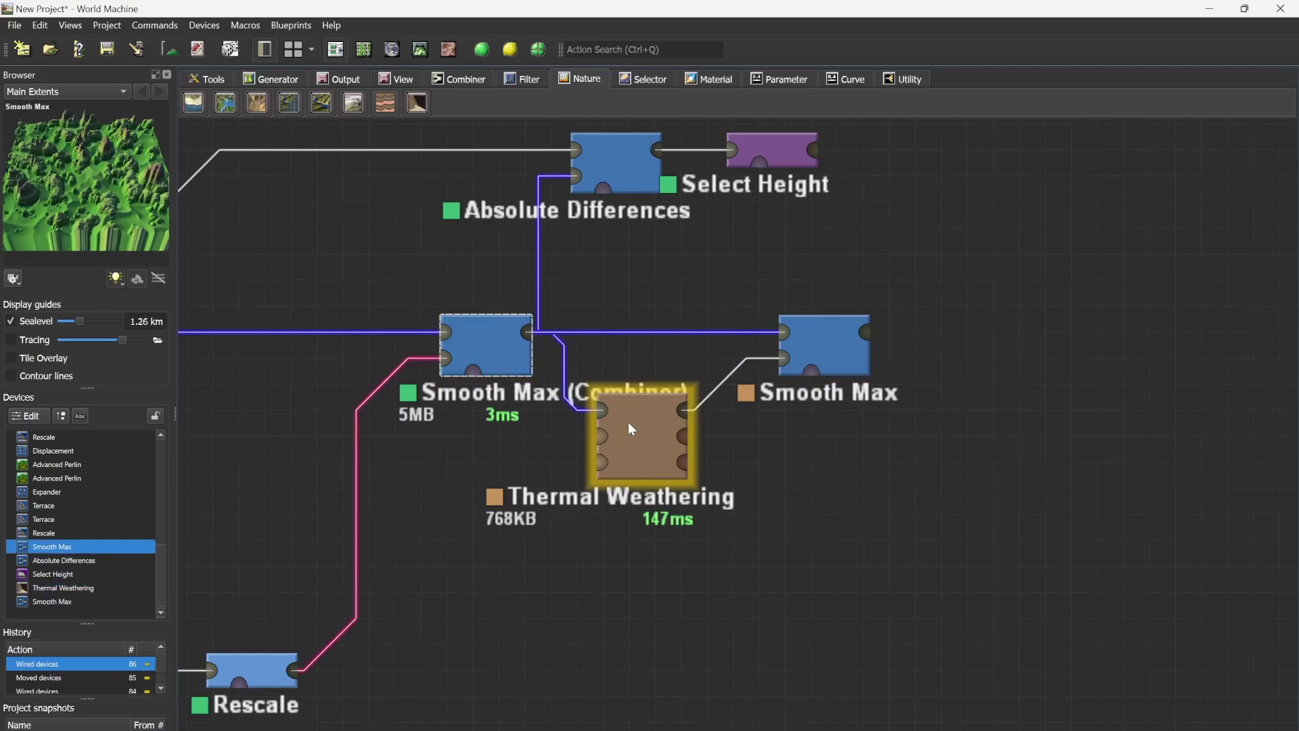
pyautogui.click(630, 427)
pyautogui.click(505, 348)
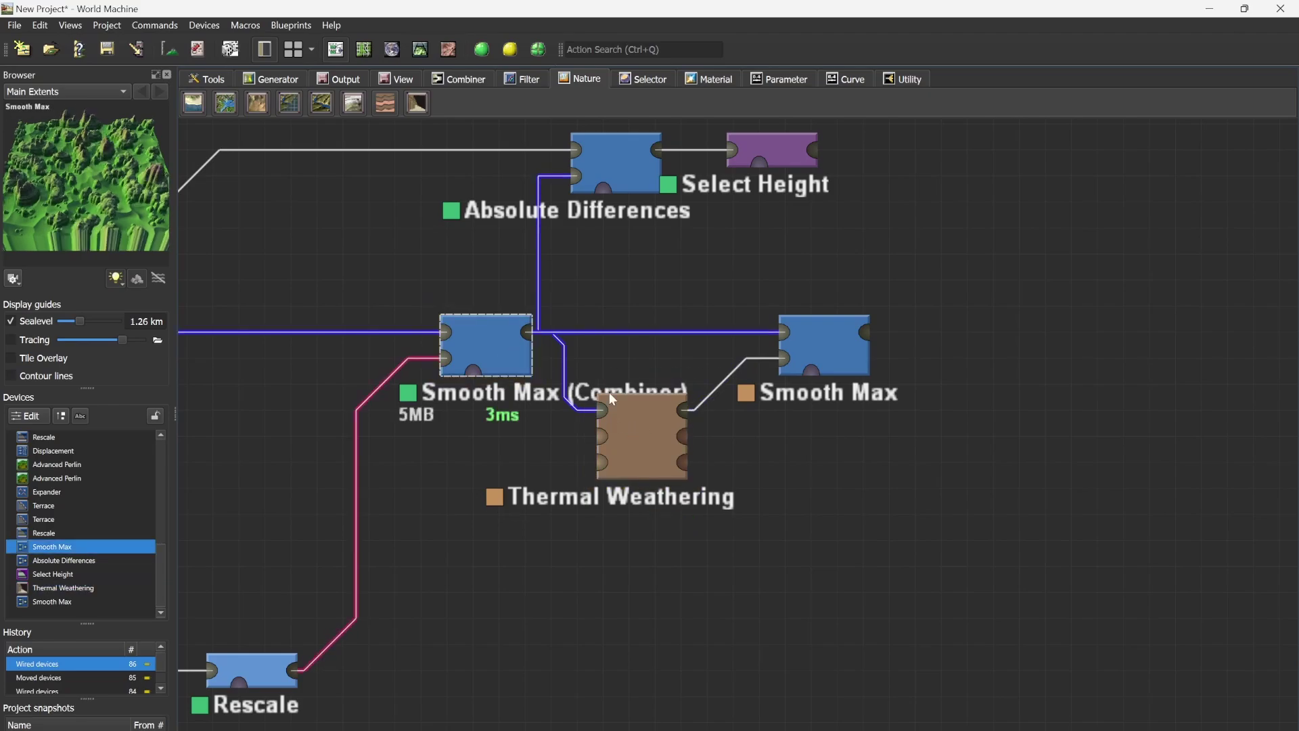
pyautogui.click(646, 428)
pyautogui.click(505, 354)
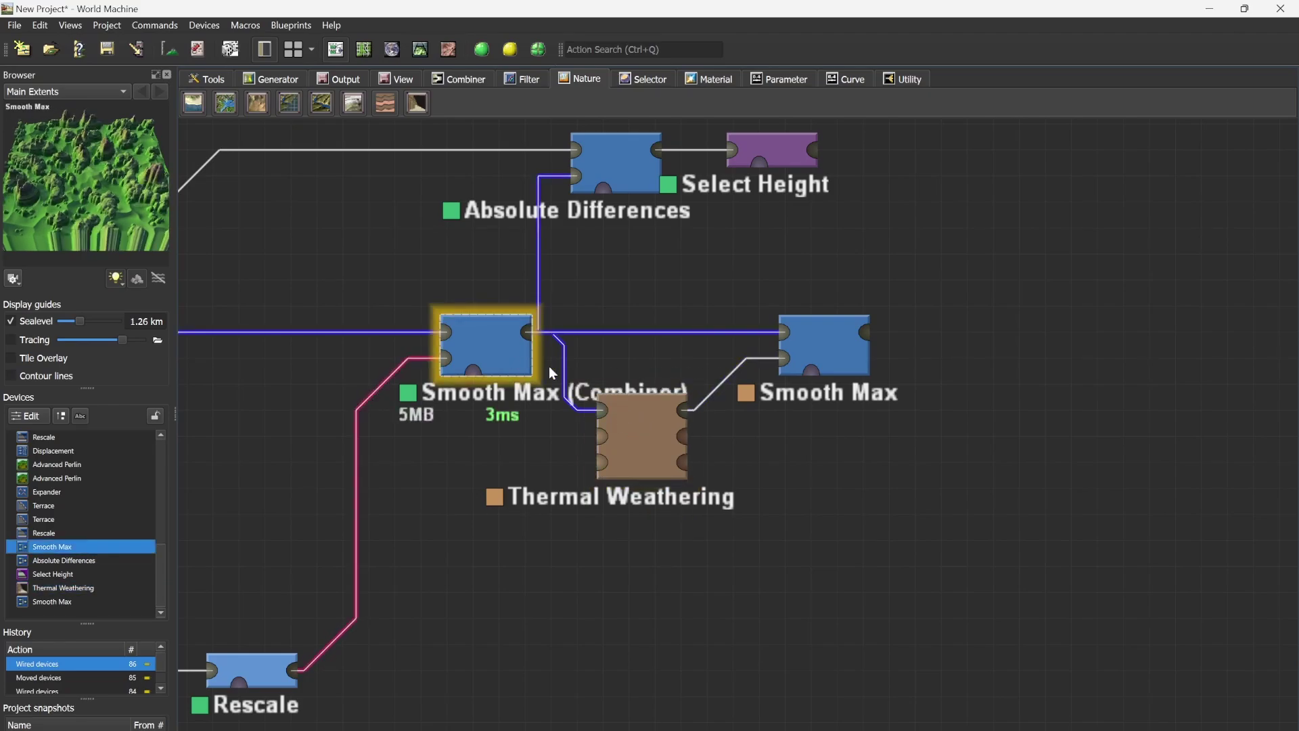
pyautogui.click(643, 440)
pyautogui.click(837, 349)
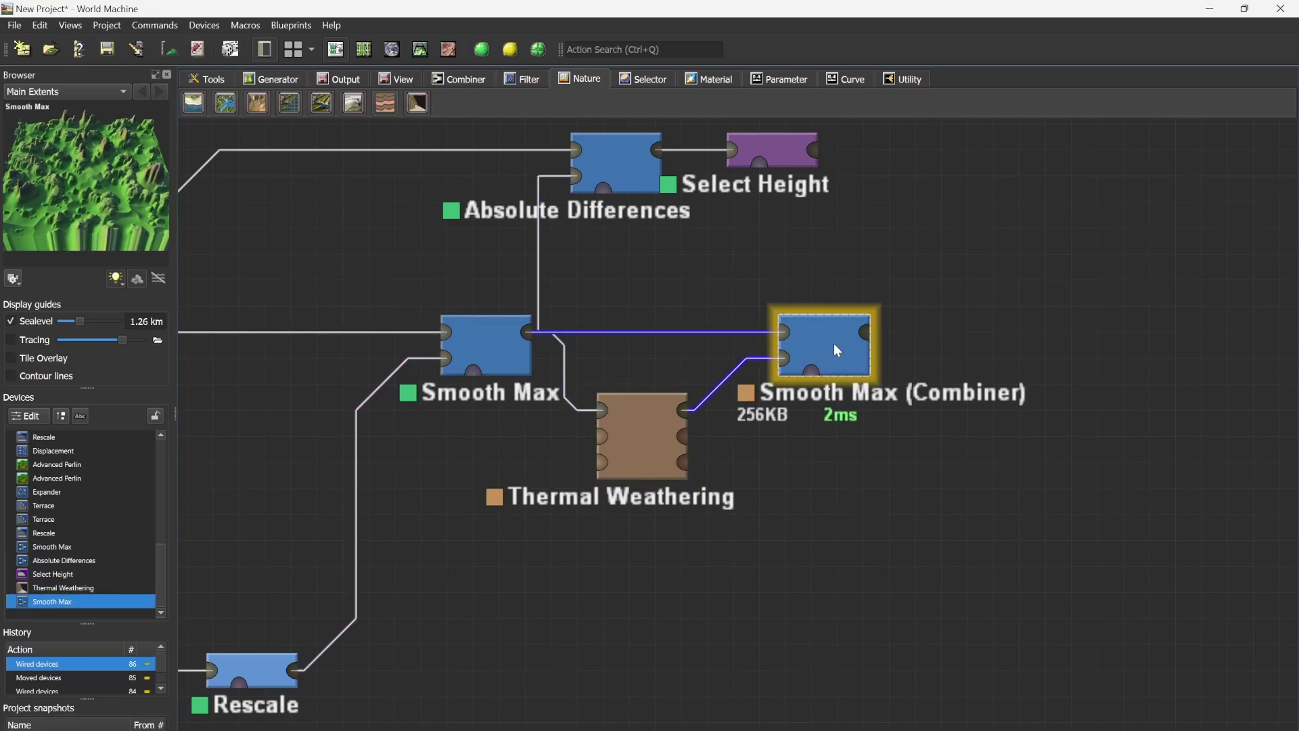
# Build the final terrain at 1024 × 1024 and zoom in on the weathered spires in 3D.
pyautogui.click(420, 49)
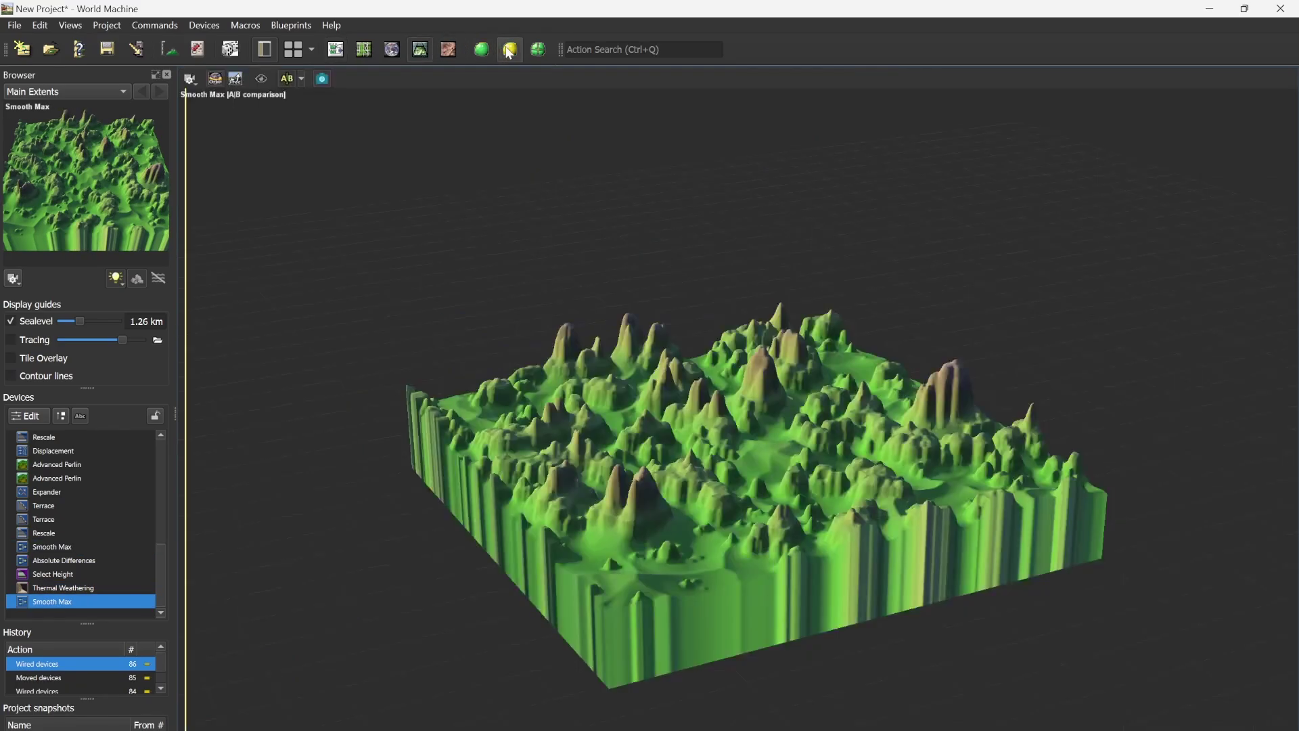
pyautogui.click(510, 49)
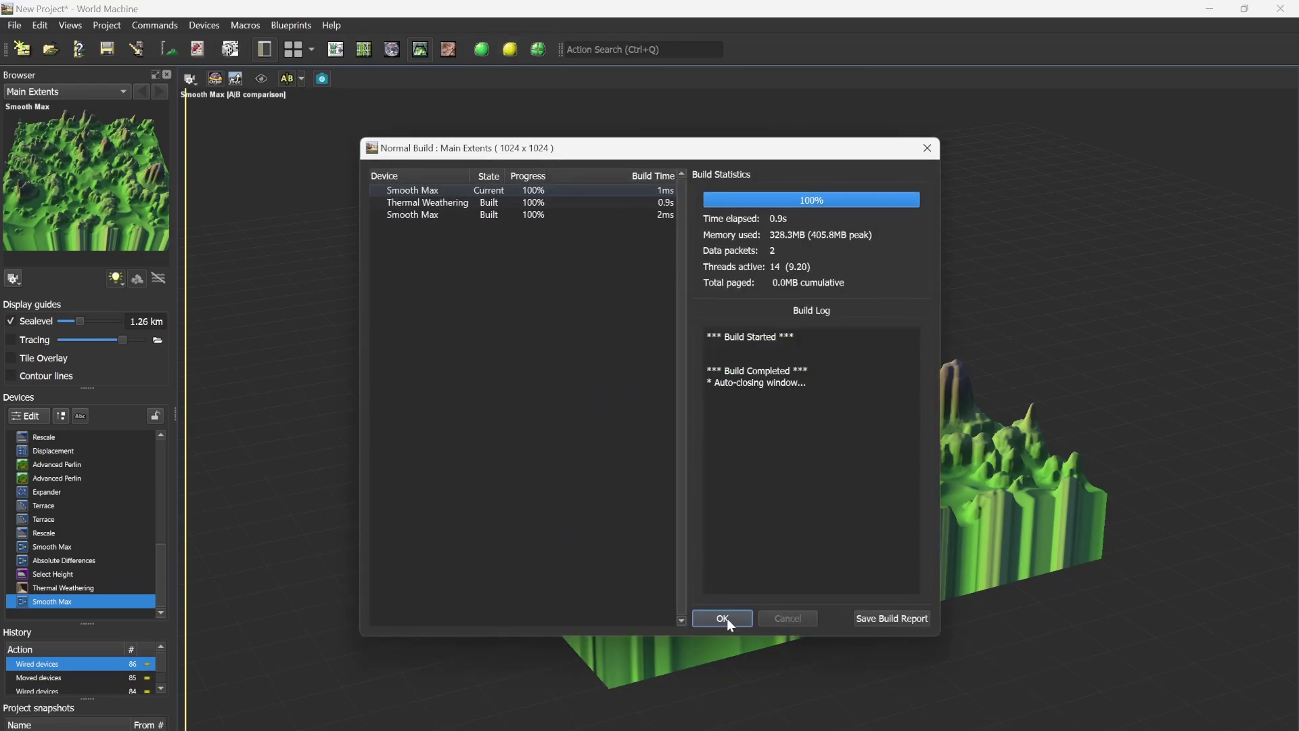
pyautogui.click(723, 618)
pyautogui.moveTo(668, 411); pyautogui.dragTo(704, 459)
pyautogui.scroll(5, 702, 422)
pyautogui.scroll(5, 697, 403)
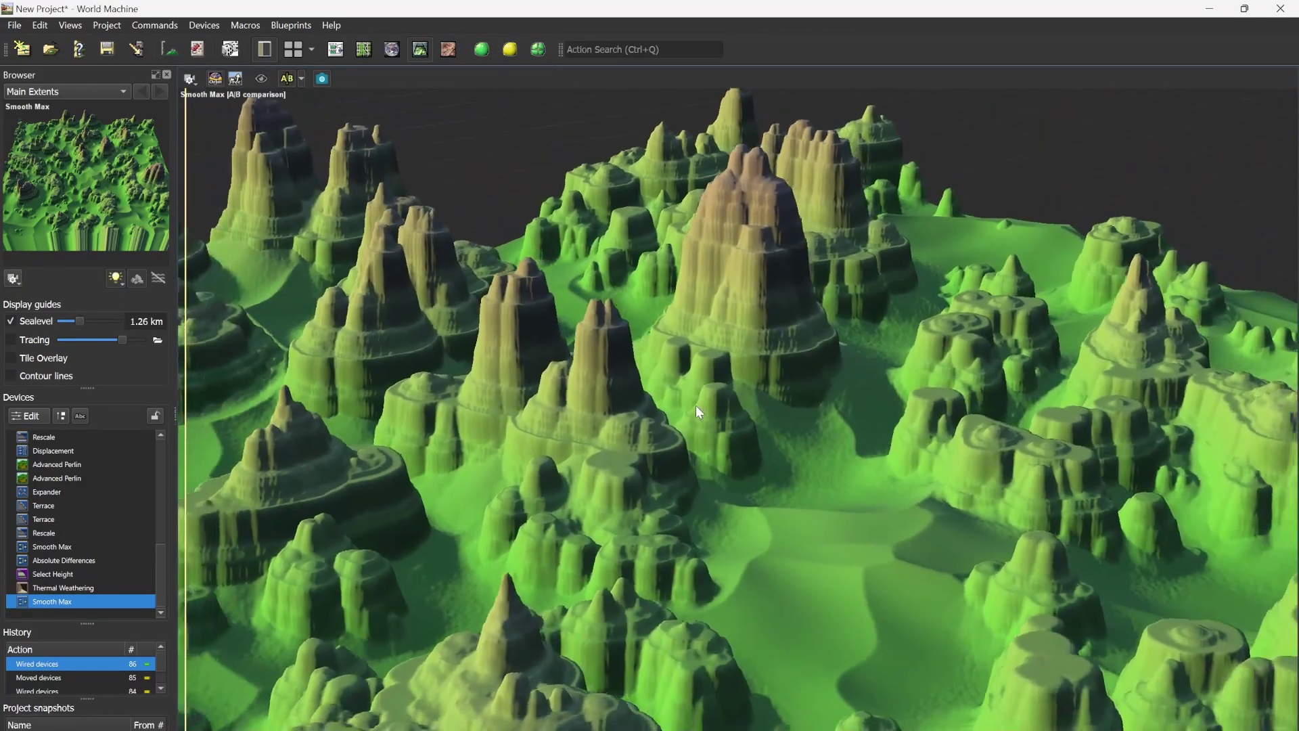
pyautogui.scroll(5, 654, 421)
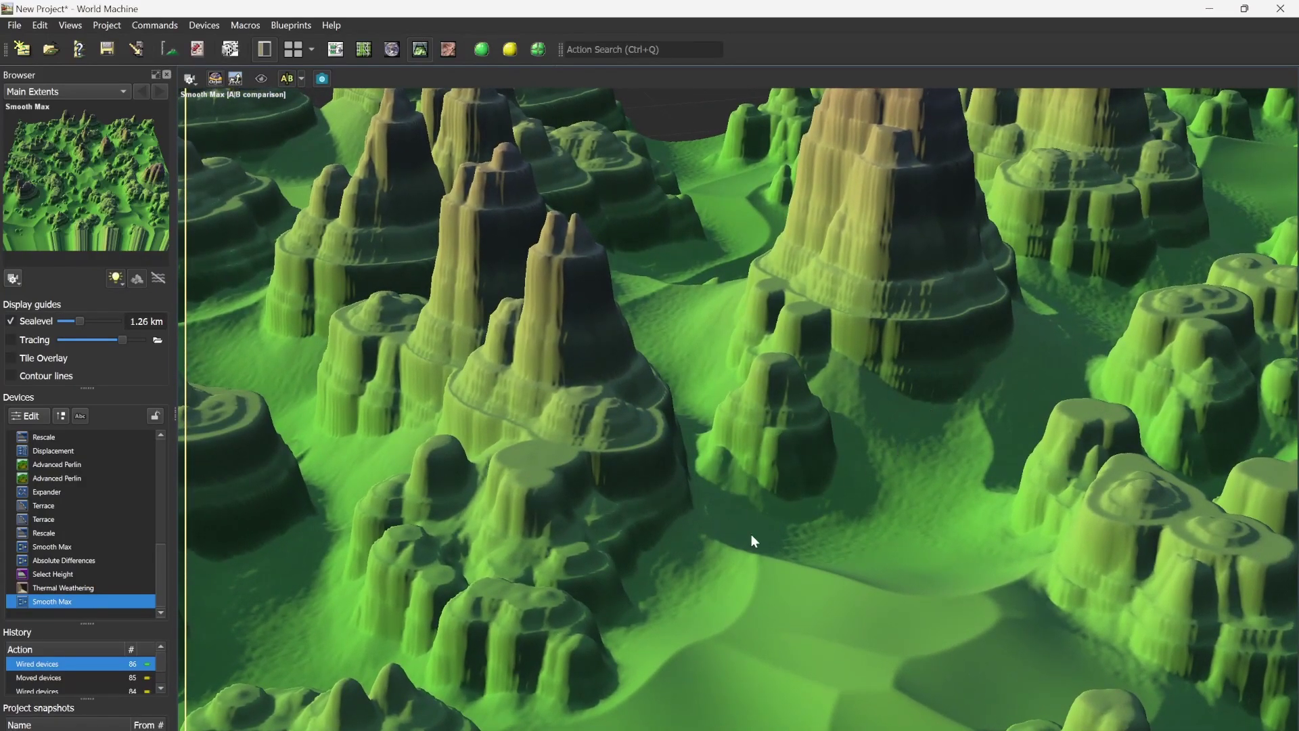
pyautogui.scroll(-5, 779, 526)
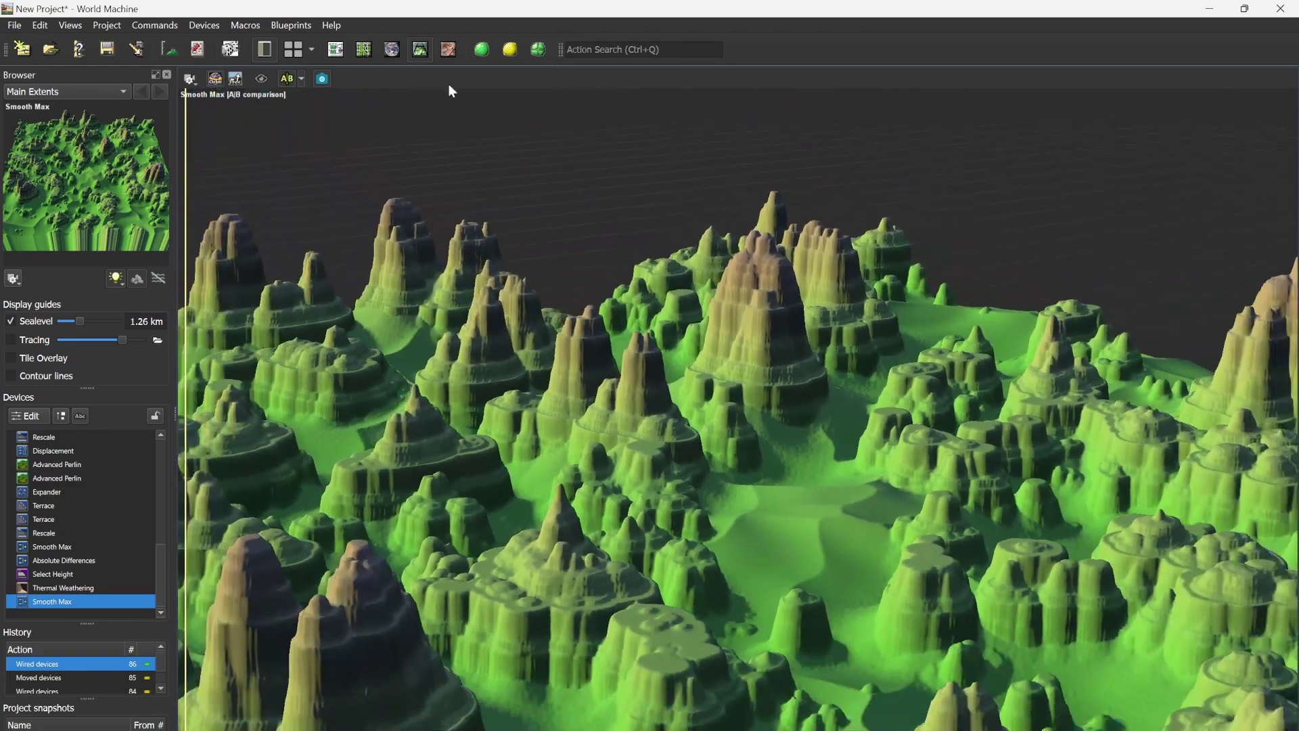
# Add two Color devices right of Thermal Weathering, one placed under the other.
pyautogui.click(336, 49)
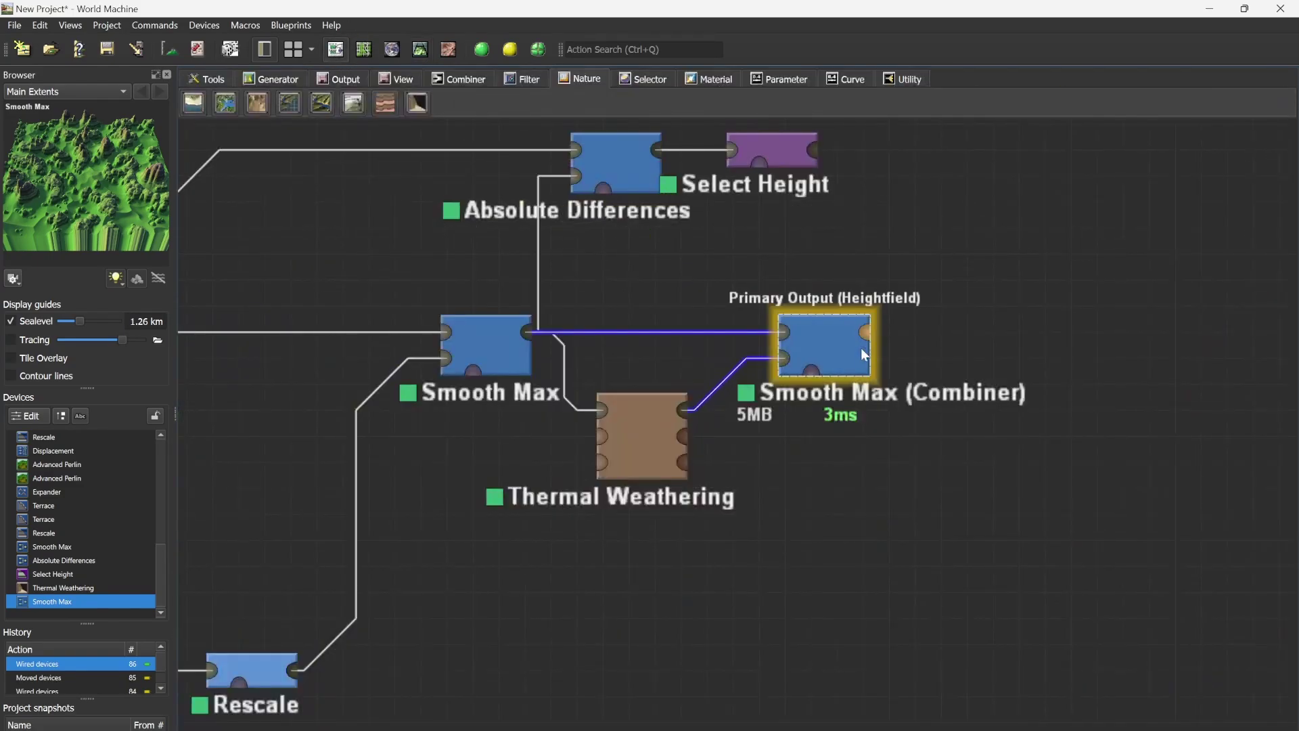
pyautogui.moveTo(981, 287); pyautogui.dragTo(834, 363, button='right')
pyautogui.moveTo(658, 236); pyautogui.dragTo(709, 236)
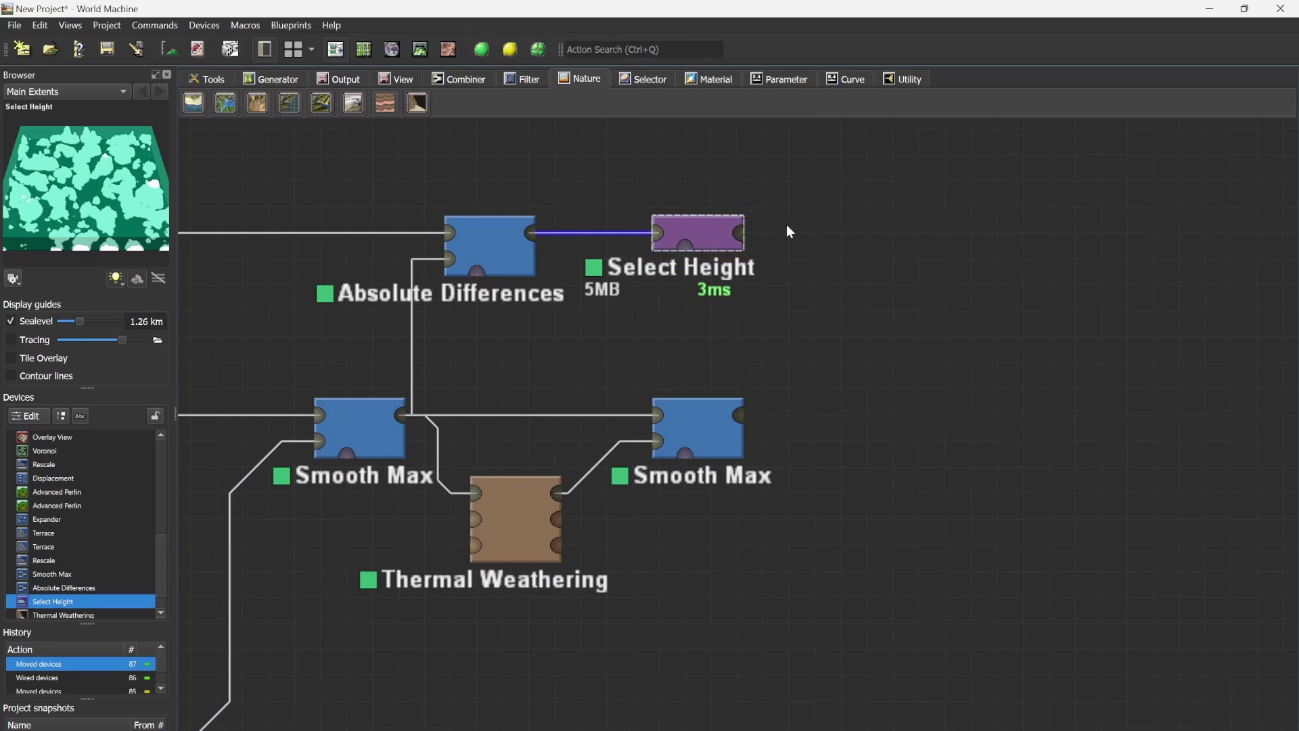
pyautogui.click(270, 79)
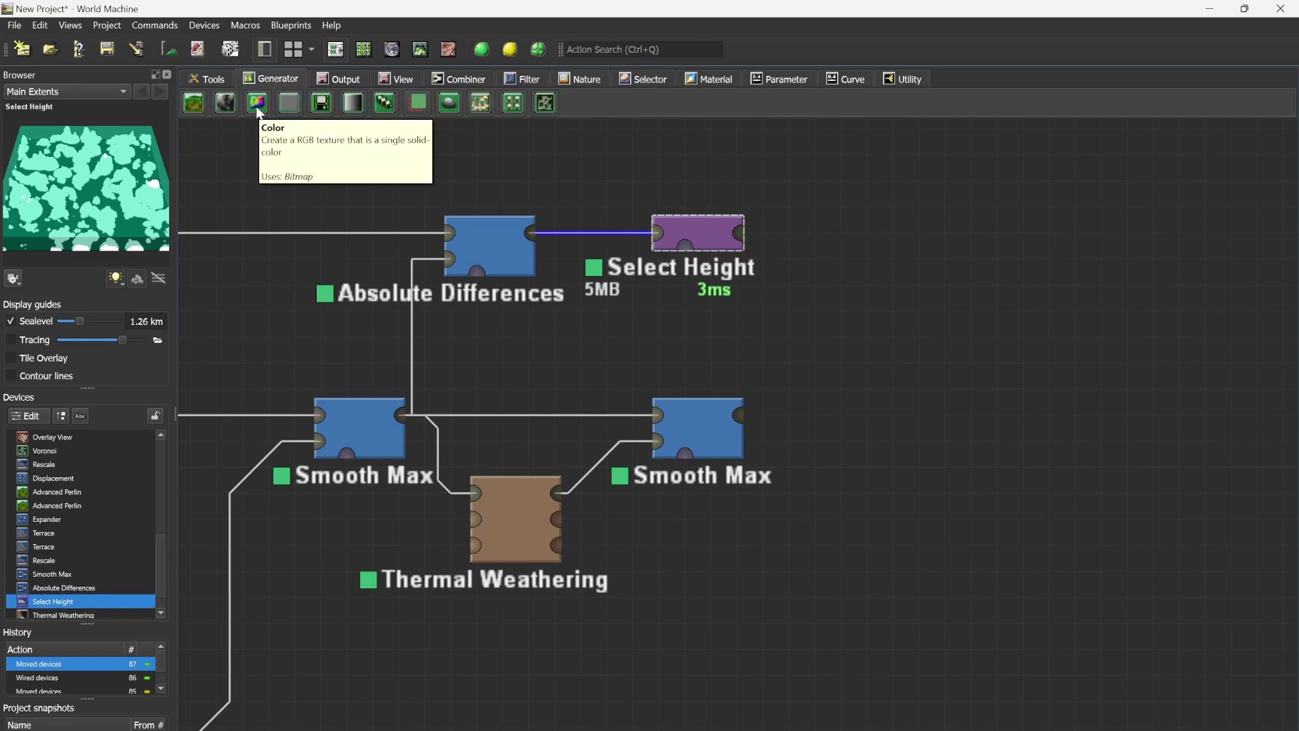
pyautogui.click(257, 103)
pyautogui.click(647, 426)
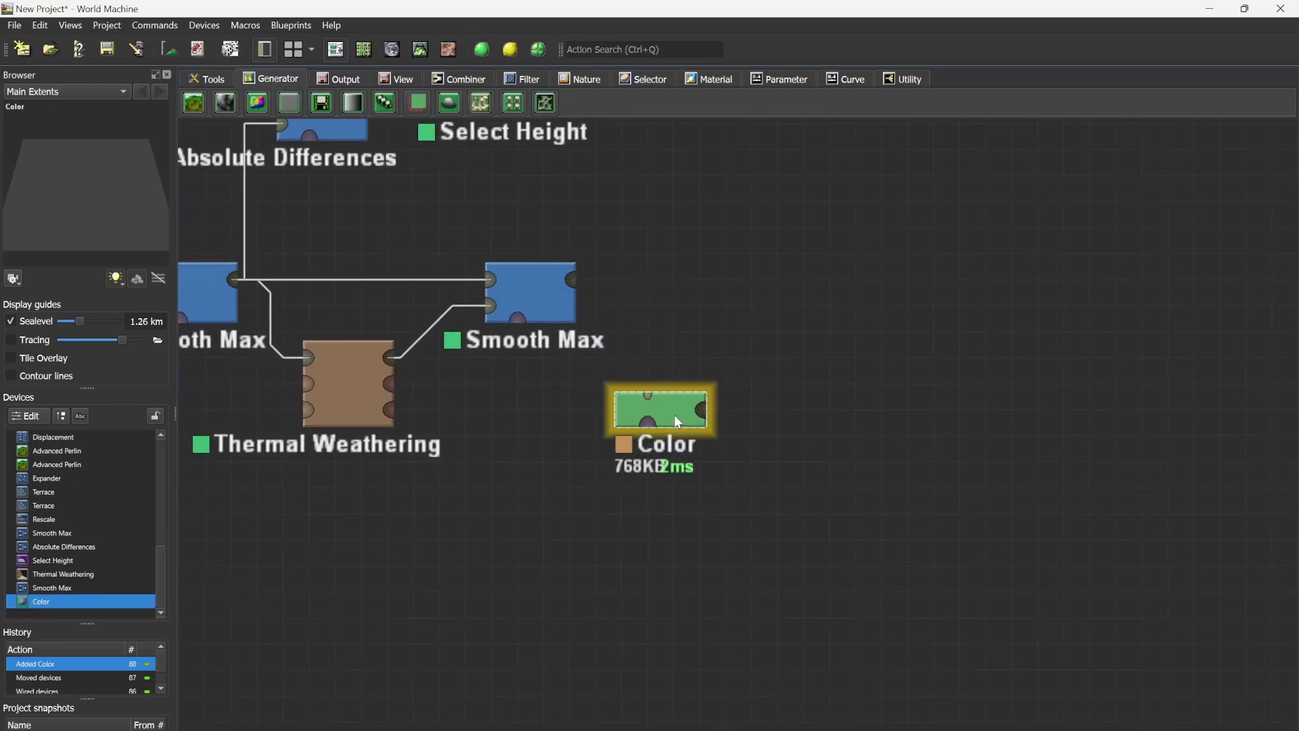
pyautogui.hotkey('ctrl', 'c')
pyautogui.hotkey('ctrl', 'v')
pyautogui.moveTo(711, 460); pyautogui.dragTo(690, 485)
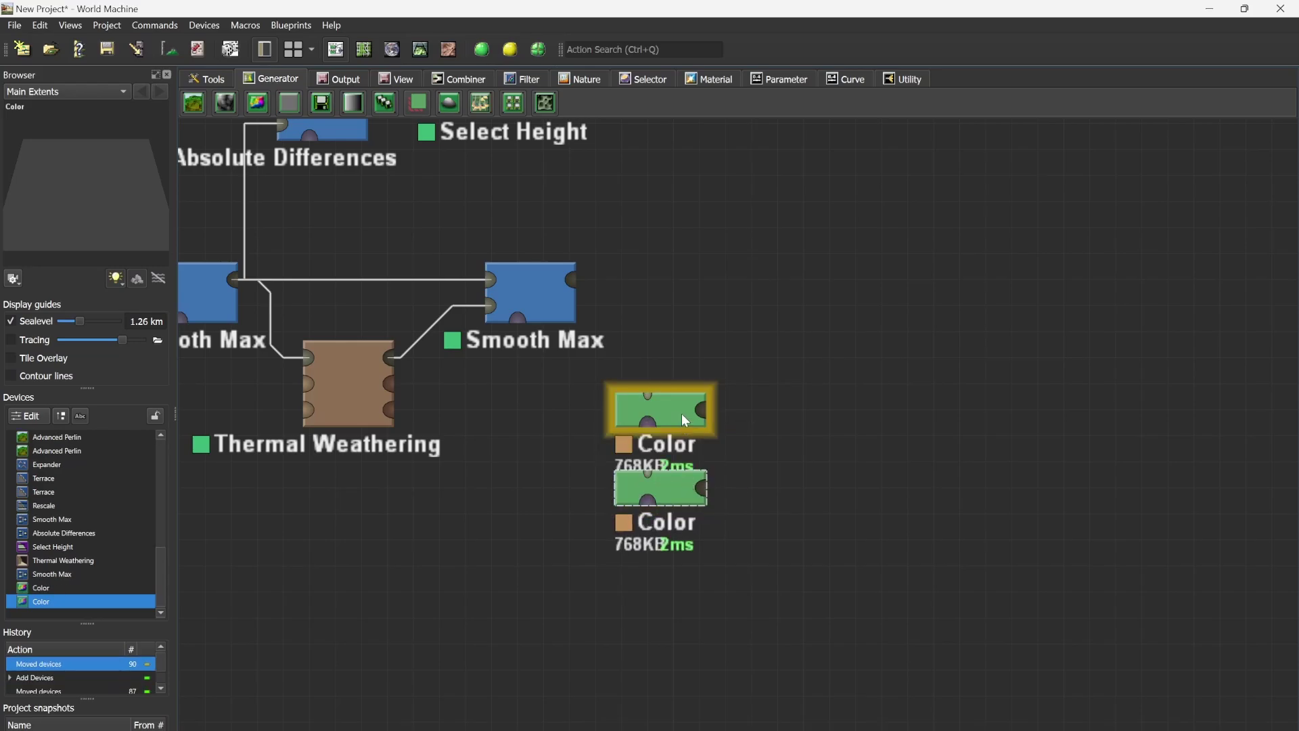
# Set the upper Color device to cream #e2ca9a.
pyautogui.doubleClick(686, 419)
pyautogui.click(705, 472)
pyautogui.click(831, 460)
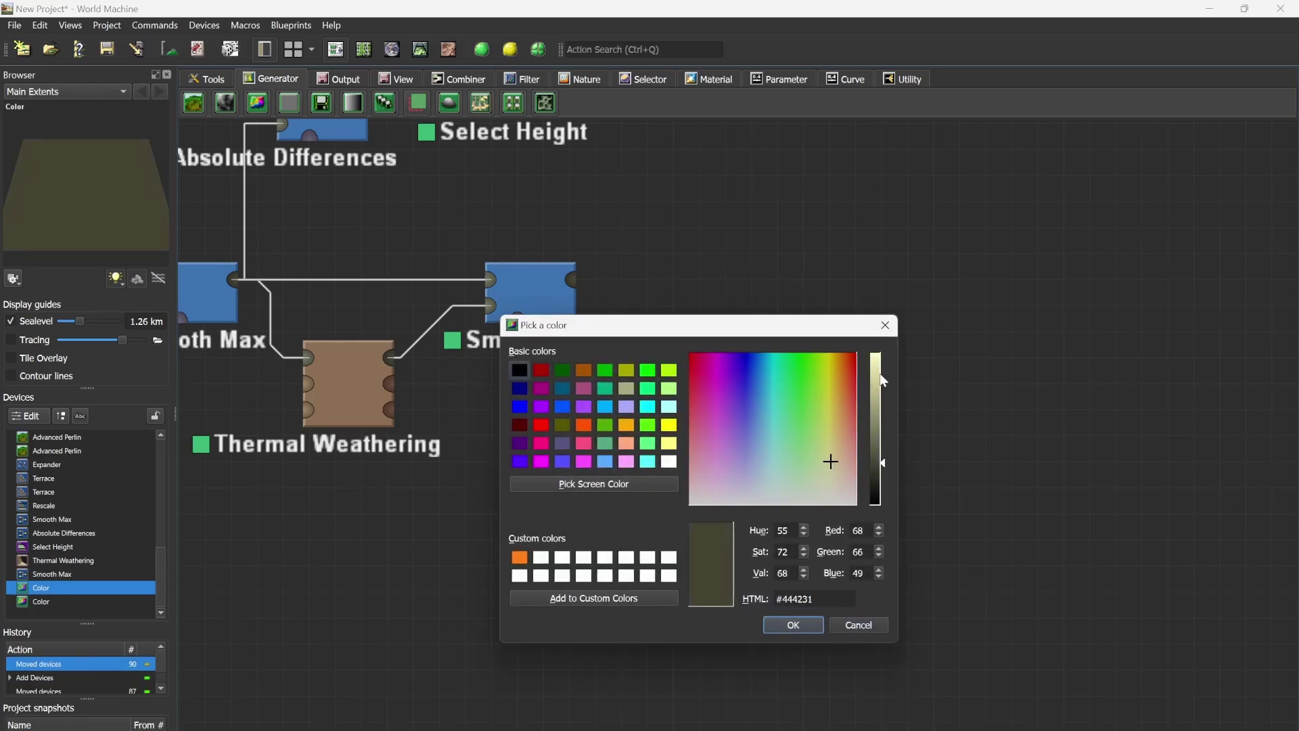
pyautogui.click(884, 381)
pyautogui.click(838, 457)
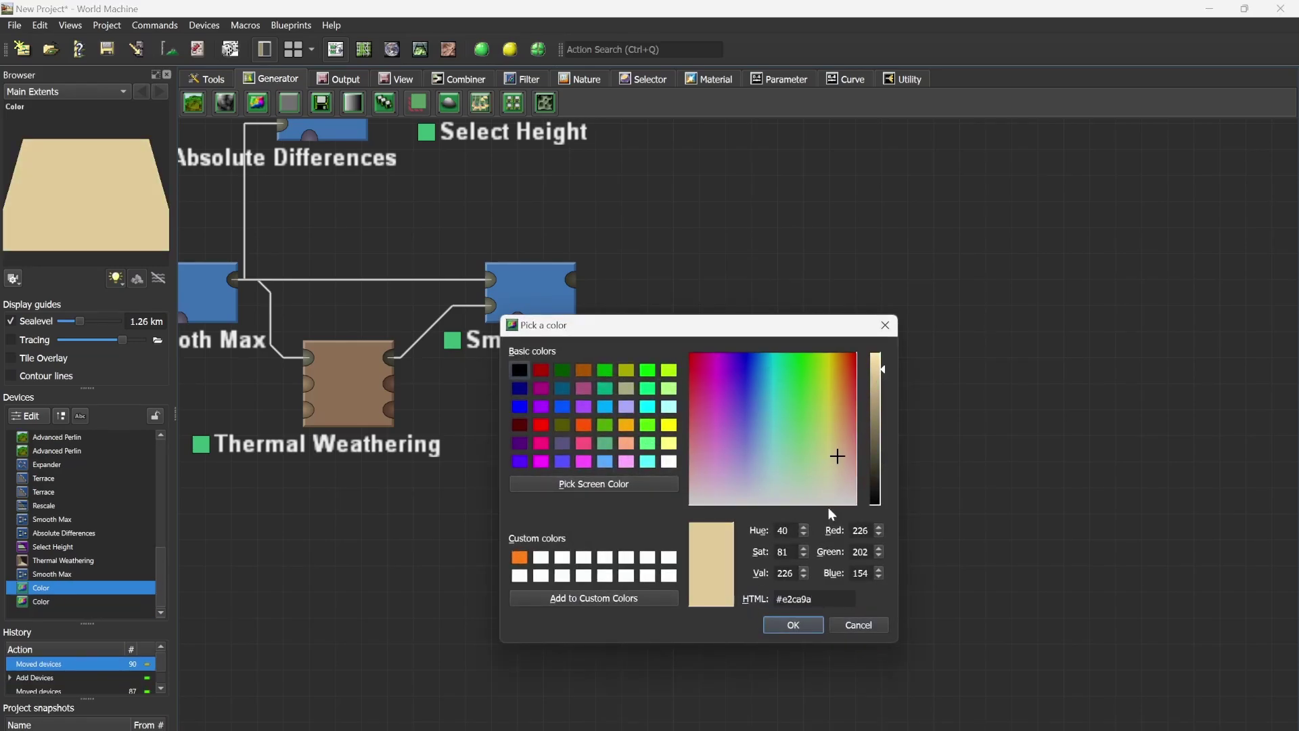
pyautogui.click(801, 626)
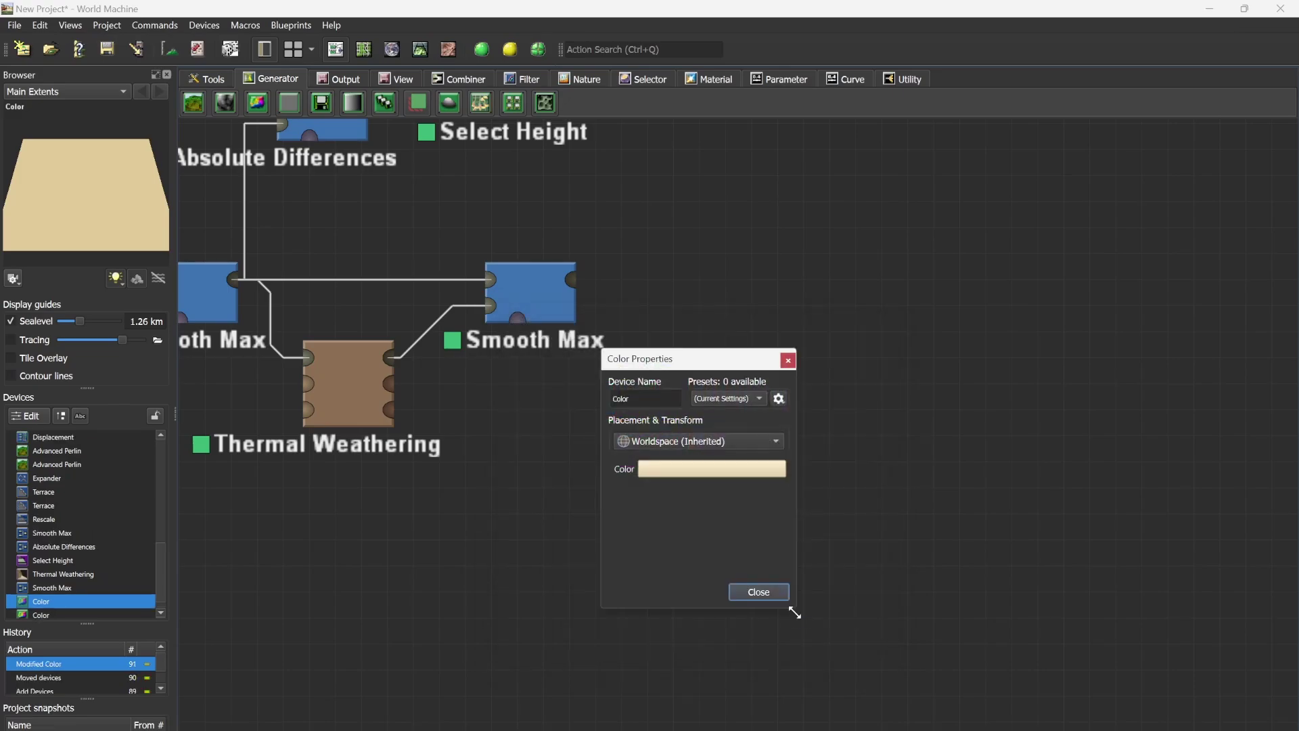
pyautogui.click(759, 594)
# Set the lower Color device to reddish #dd9173.
pyautogui.doubleClick(681, 496)
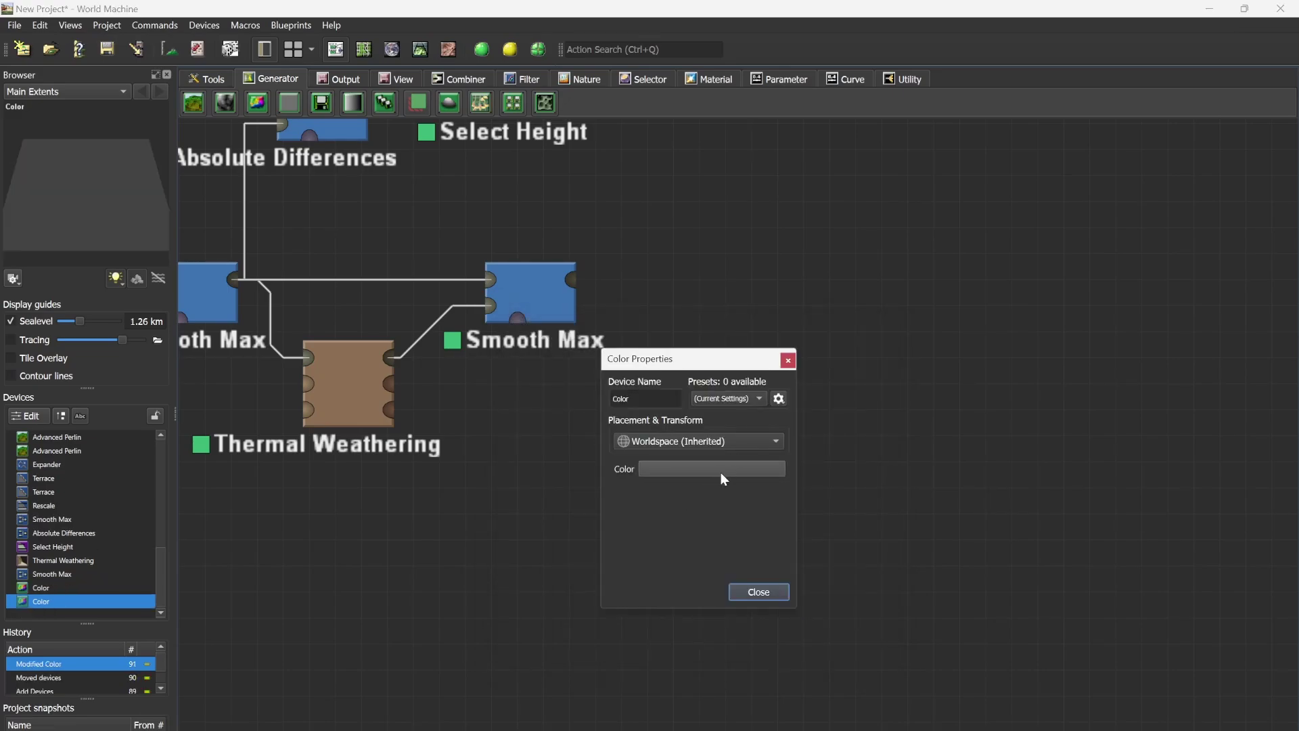
pyautogui.click(717, 383)
pyautogui.click(849, 432)
pyautogui.click(880, 373)
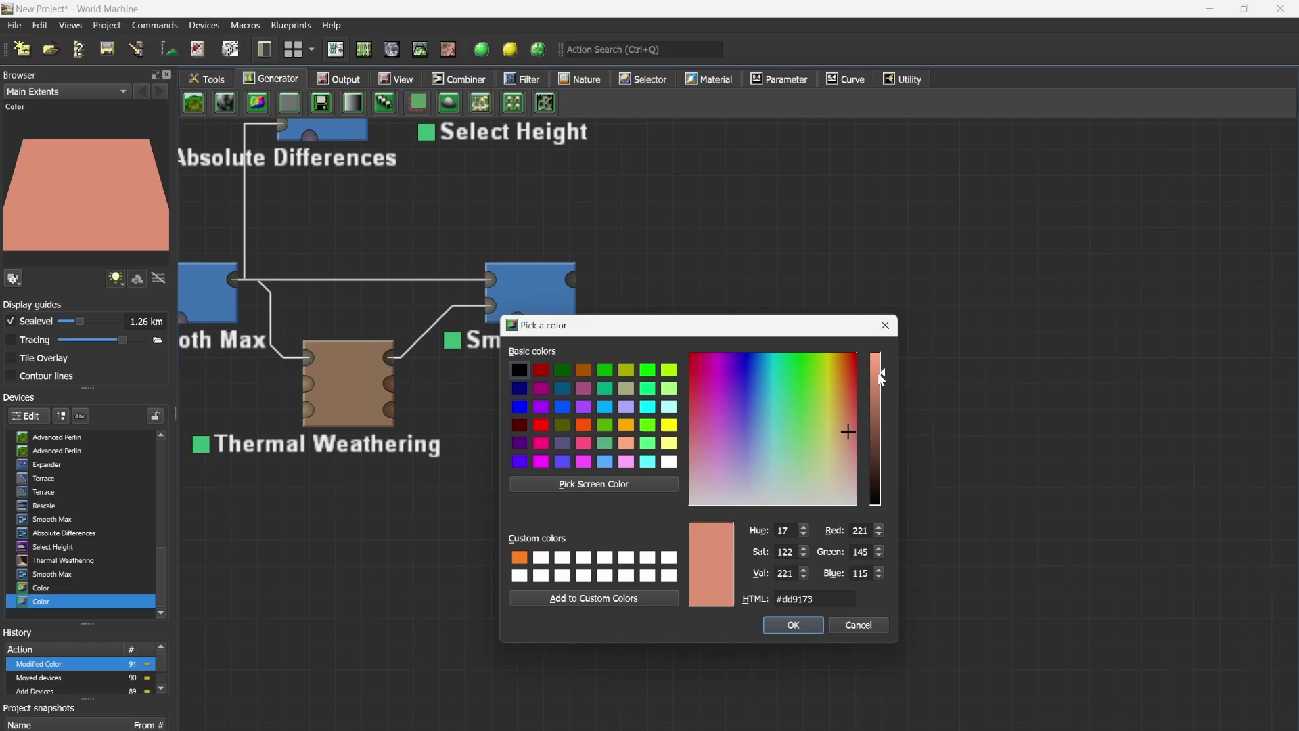
pyautogui.click(794, 624)
pyautogui.click(758, 593)
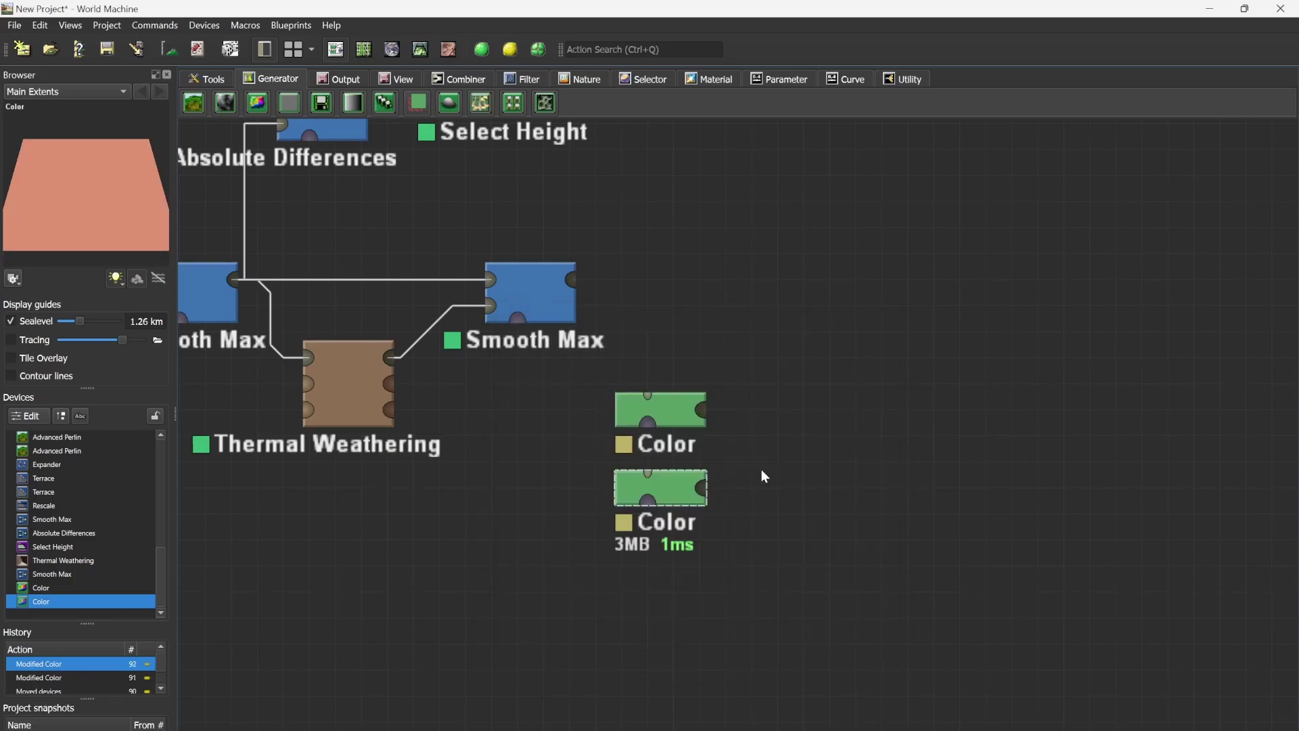
# Add an Average combiner with the cream and reddish Colors as its two inputs.
pyautogui.click(455, 79)
pyautogui.click(225, 103)
pyautogui.click(801, 437)
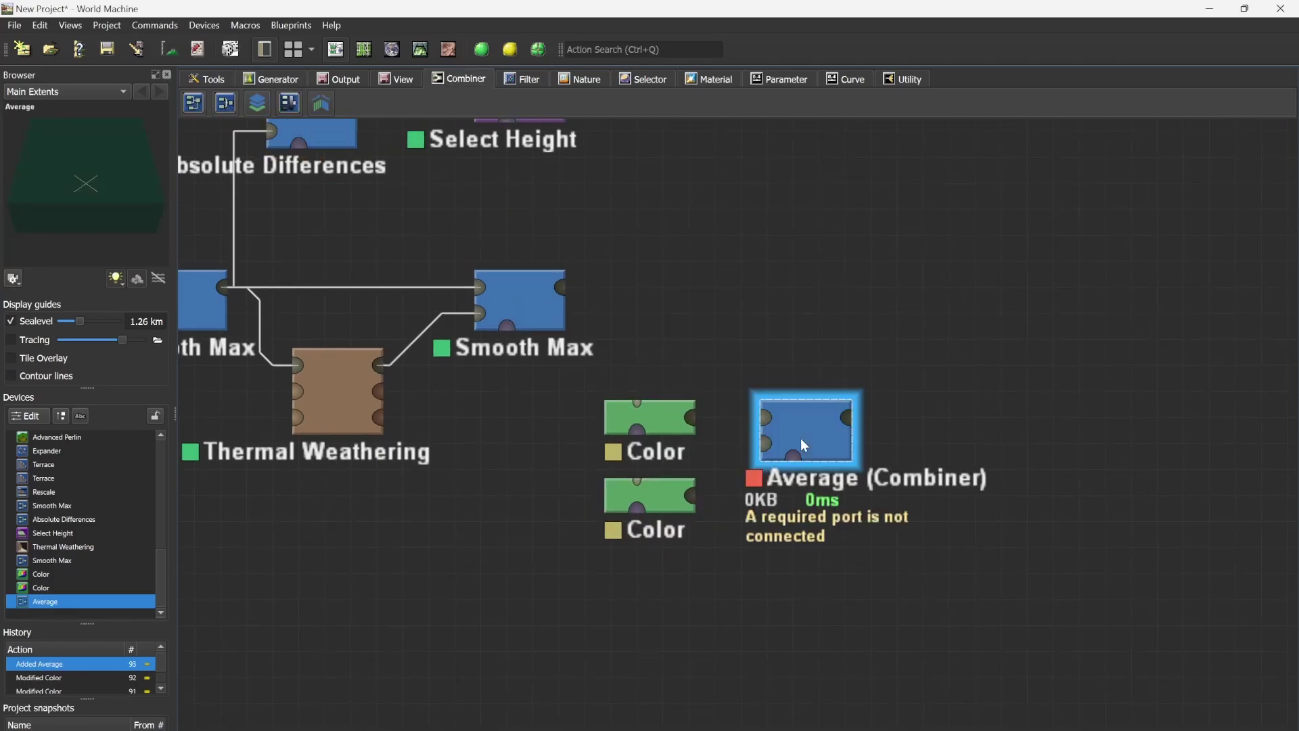
pyautogui.moveTo(764, 418); pyautogui.dragTo(692, 421)
pyautogui.moveTo(692, 496); pyautogui.dragTo(765, 444)
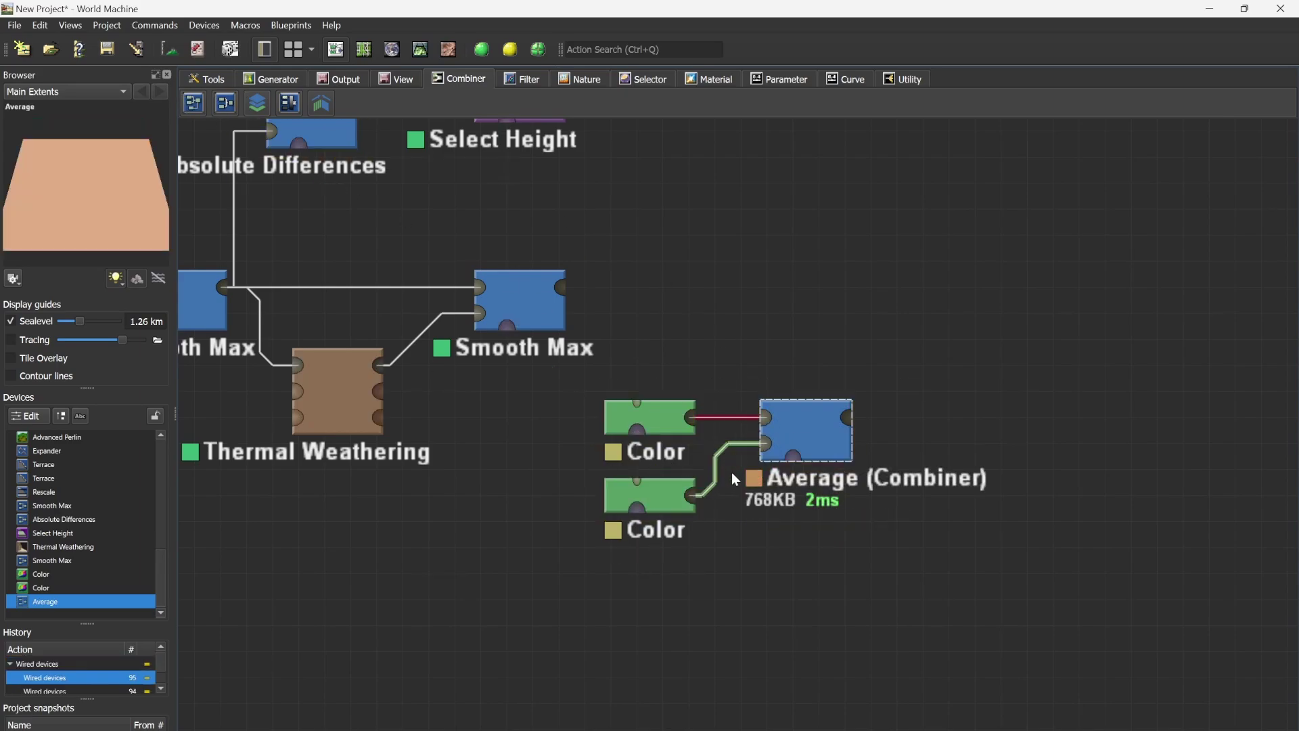
# Keep the Average method and raise its strength from 0.5 to 1.0.
pyautogui.doubleClick(820, 435)
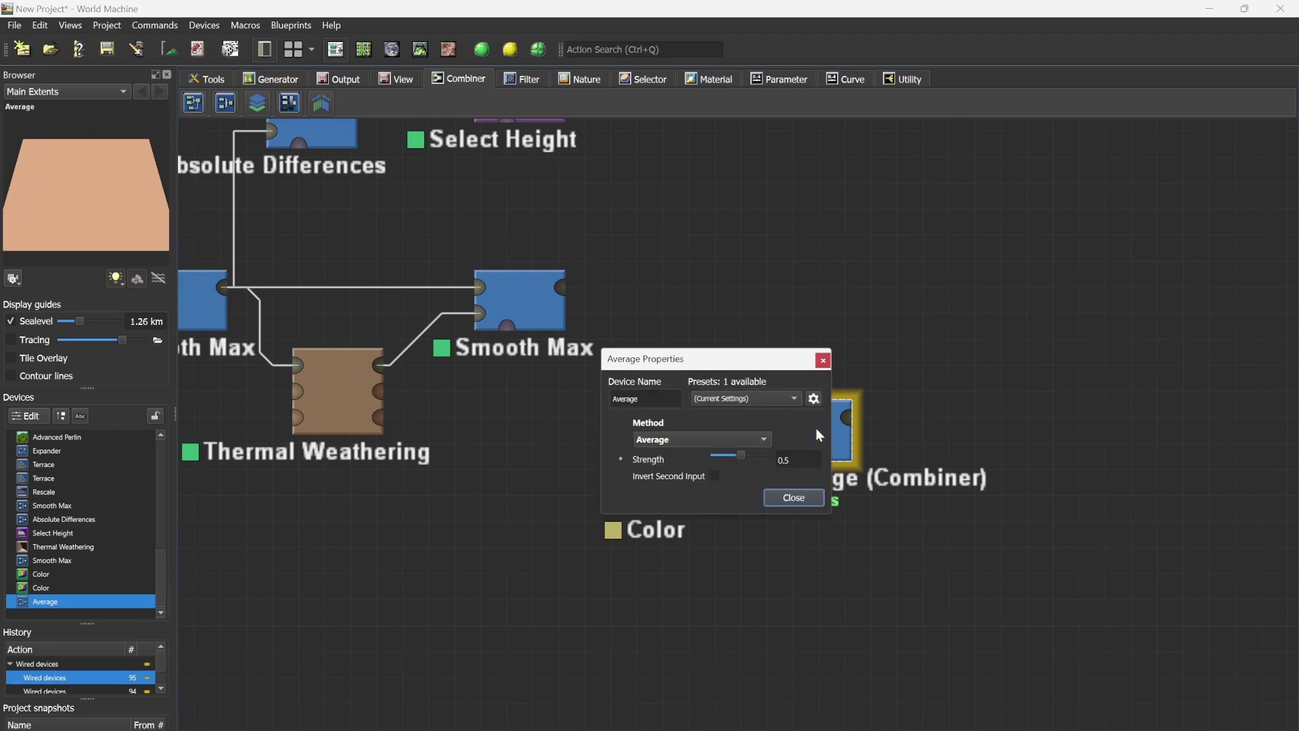
pyautogui.click(677, 440)
pyautogui.click(794, 439)
pyautogui.moveTo(742, 457); pyautogui.dragTo(797, 457)
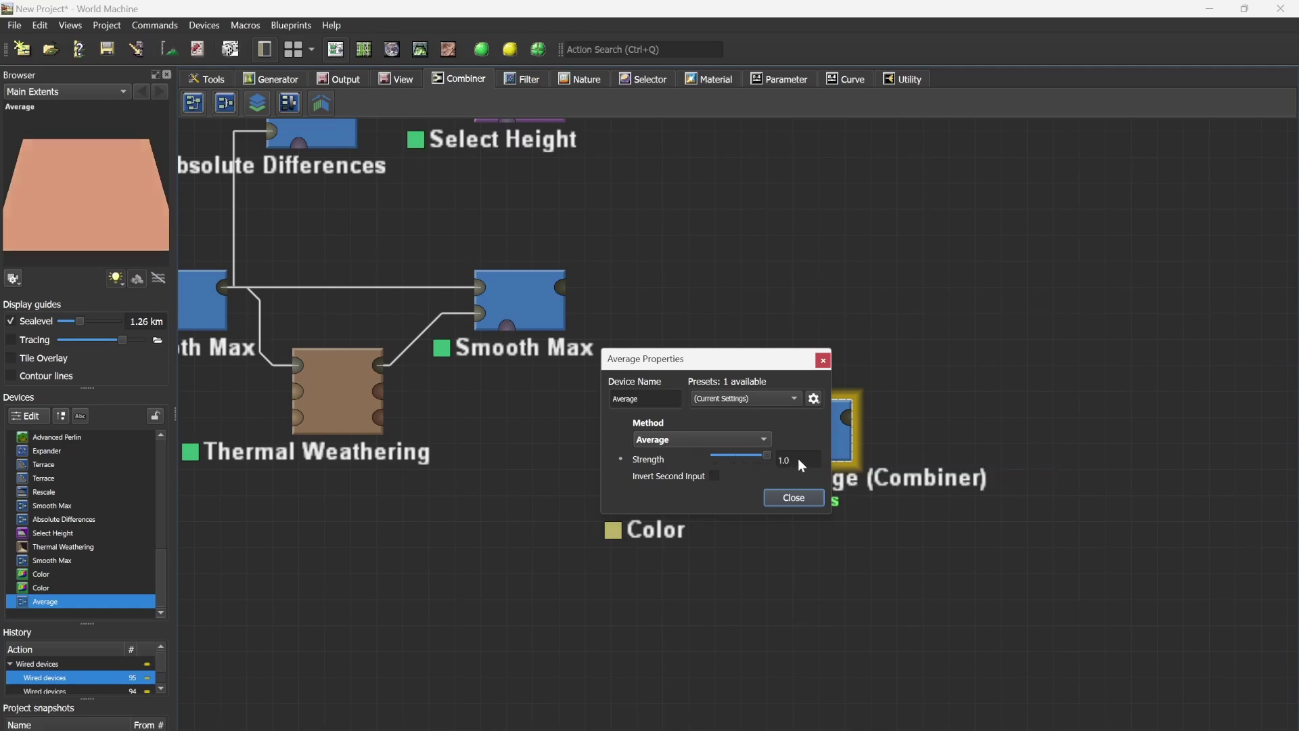
pyautogui.click(796, 498)
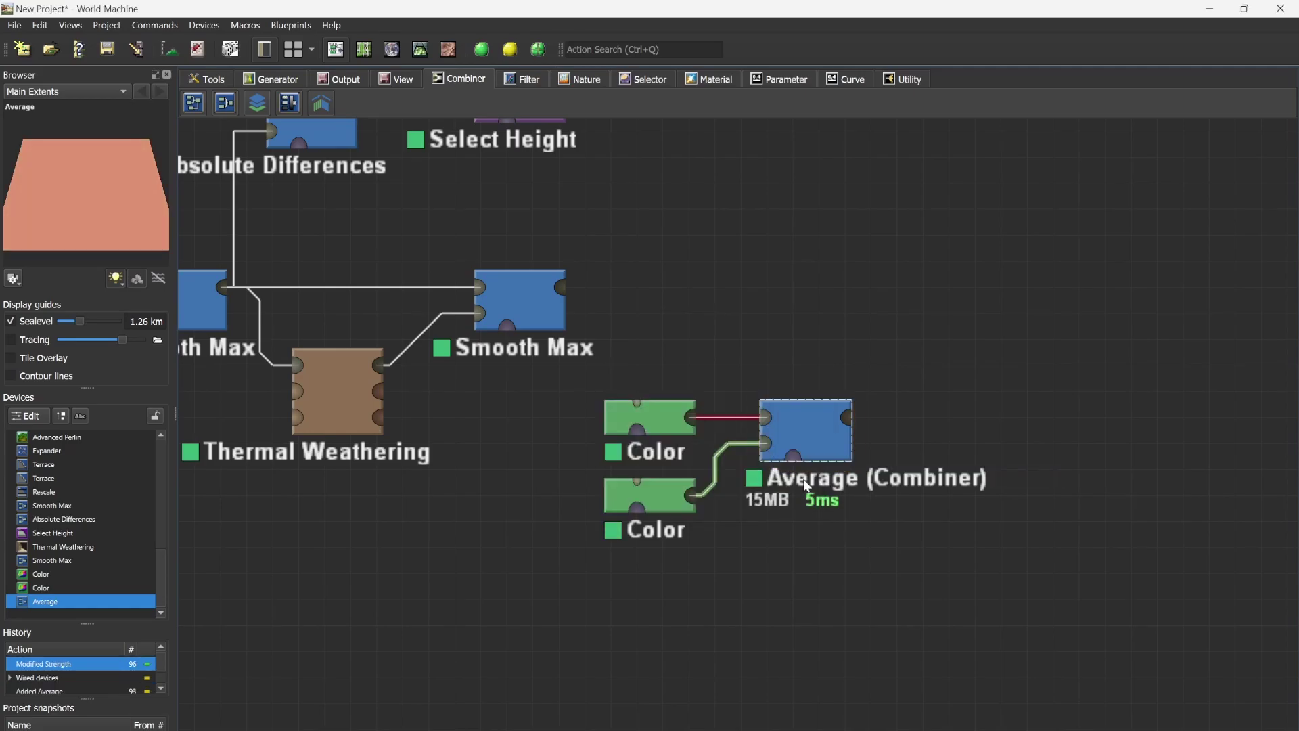
pyautogui.scroll(3, 826, 467)
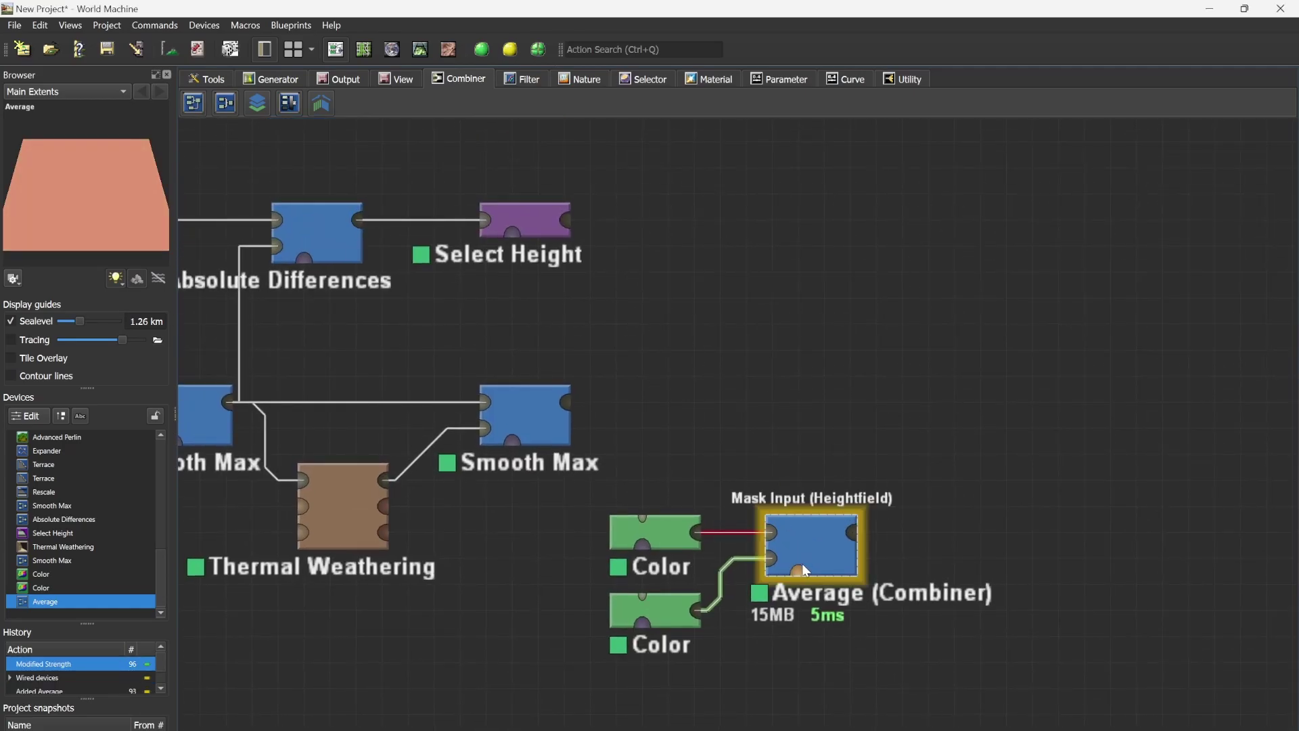
# Wire Select Height into Average's mask input, then preview both Colors and check the Average settings.
pyautogui.moveTo(798, 570); pyautogui.dragTo(567, 226)
pyautogui.click(670, 532)
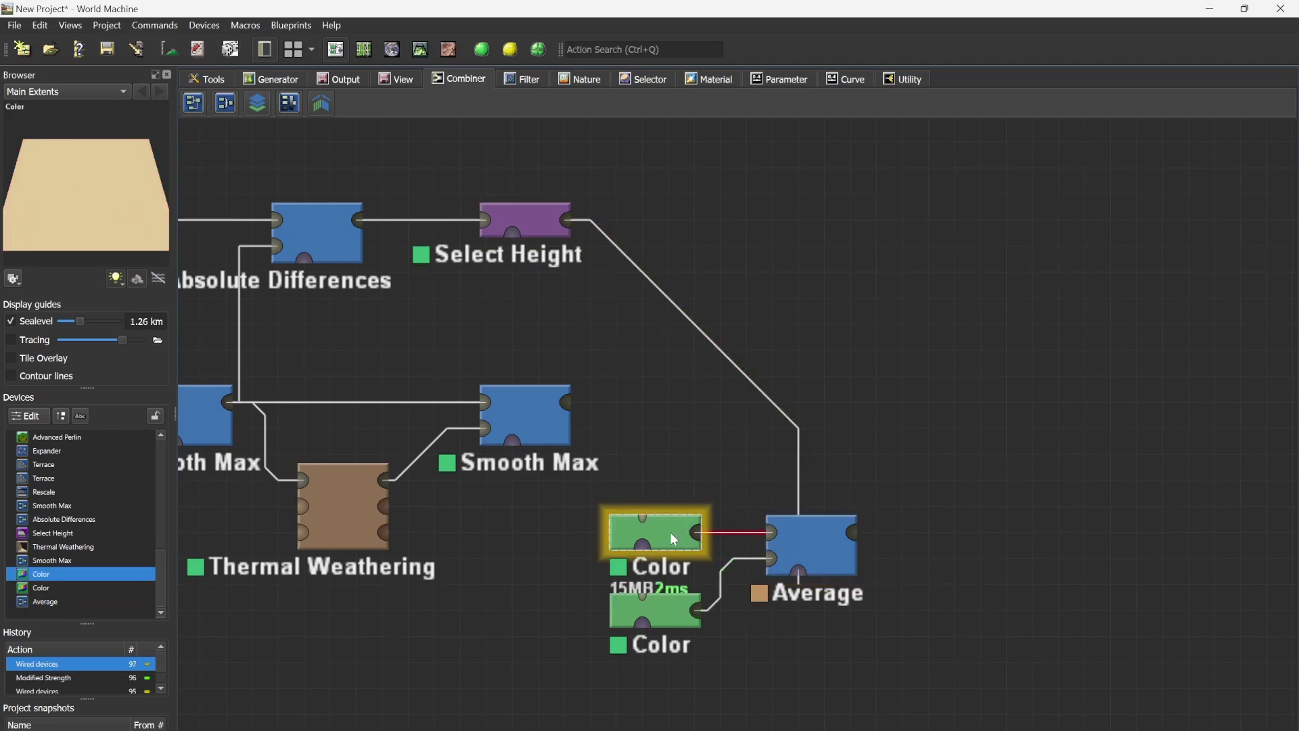
pyautogui.click(666, 599)
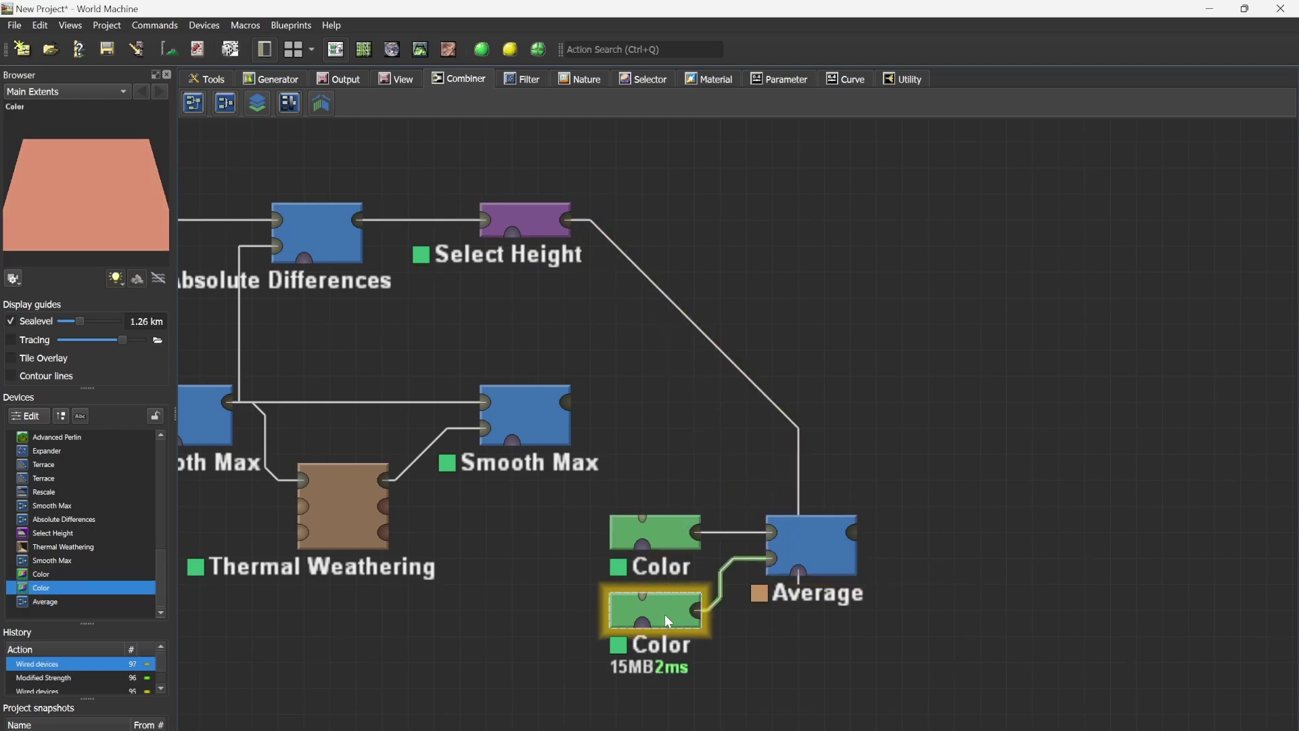
pyautogui.doubleClick(816, 550)
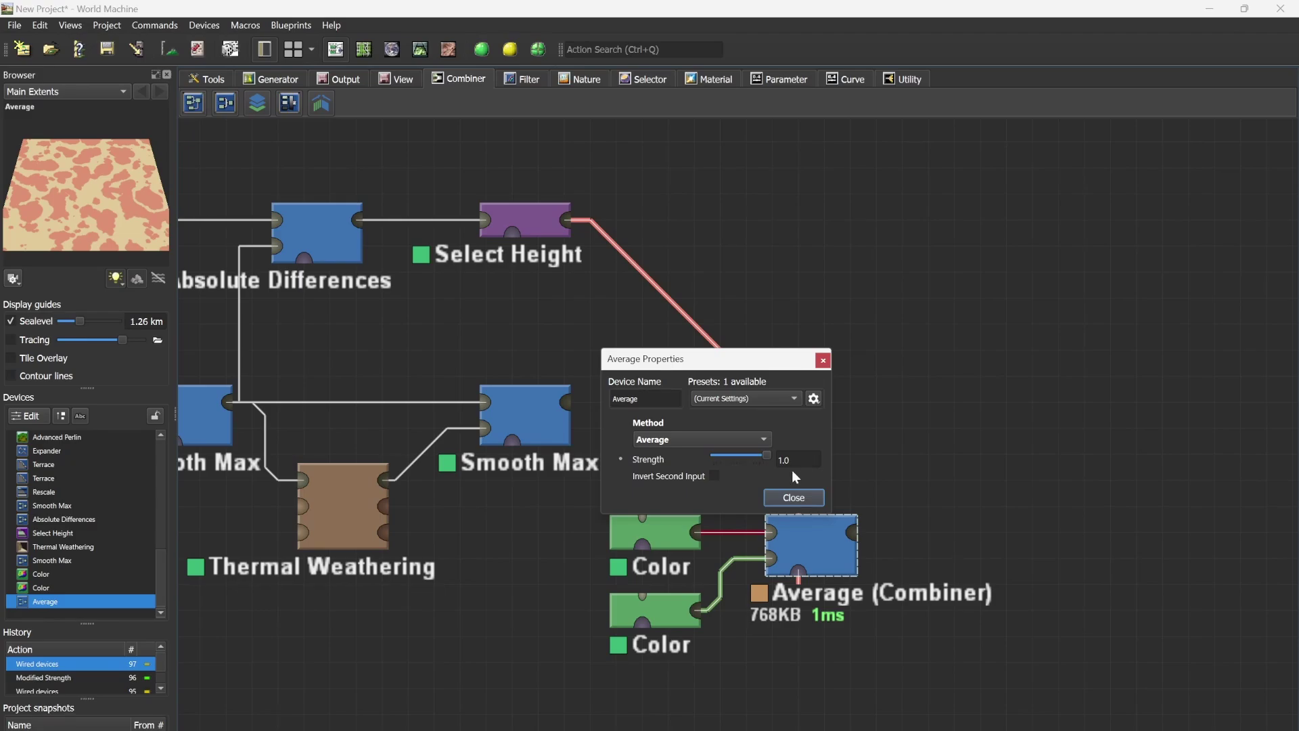
pyautogui.click(794, 498)
# Test the reddish Color as Average's first input, then restore cream there and recheck the settings.
pyautogui.moveTo(776, 530); pyautogui.dragTo(701, 615)
pyautogui.click(683, 536)
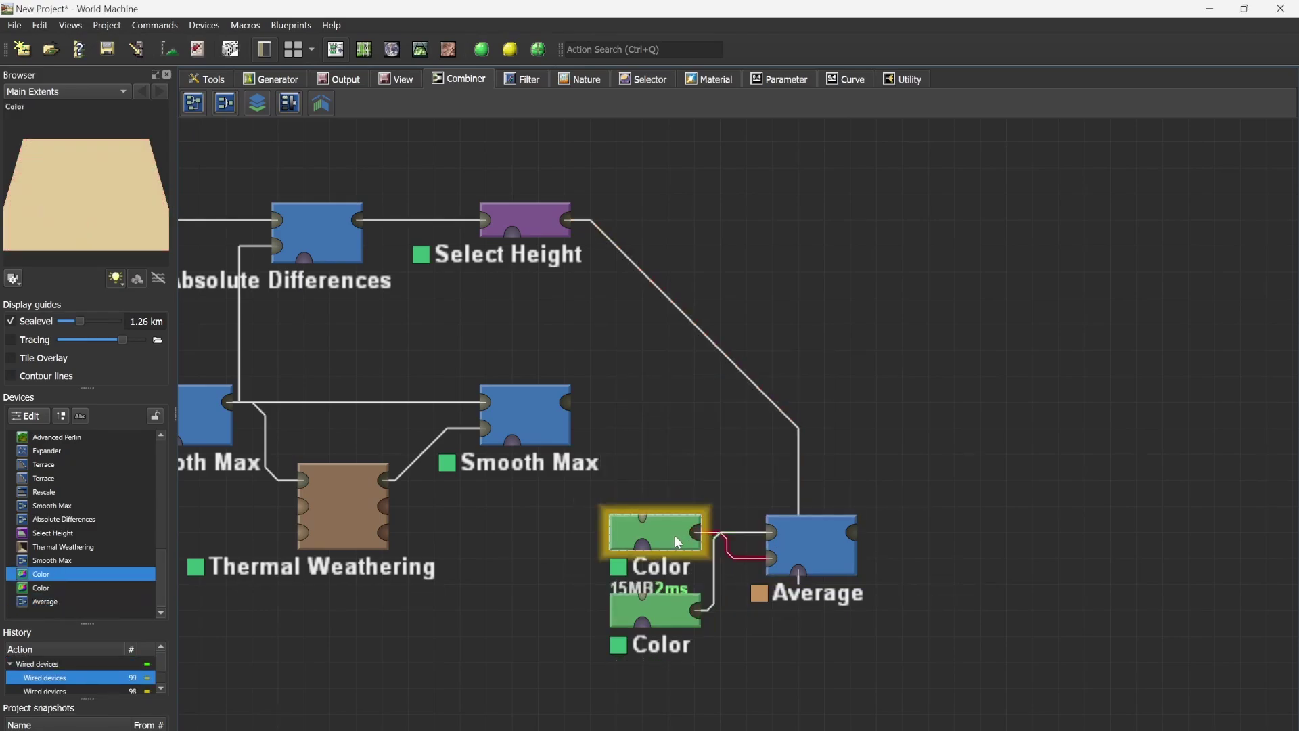
pyautogui.click(682, 609)
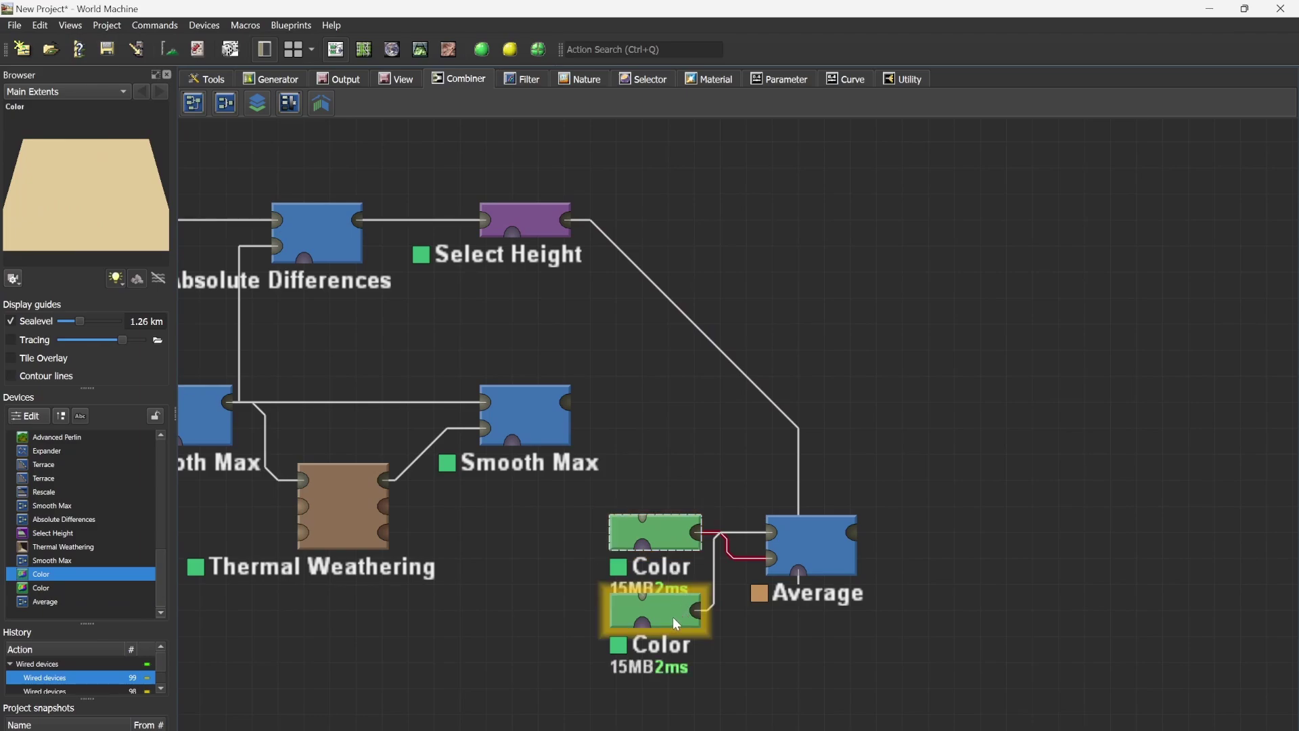
pyautogui.click(818, 548)
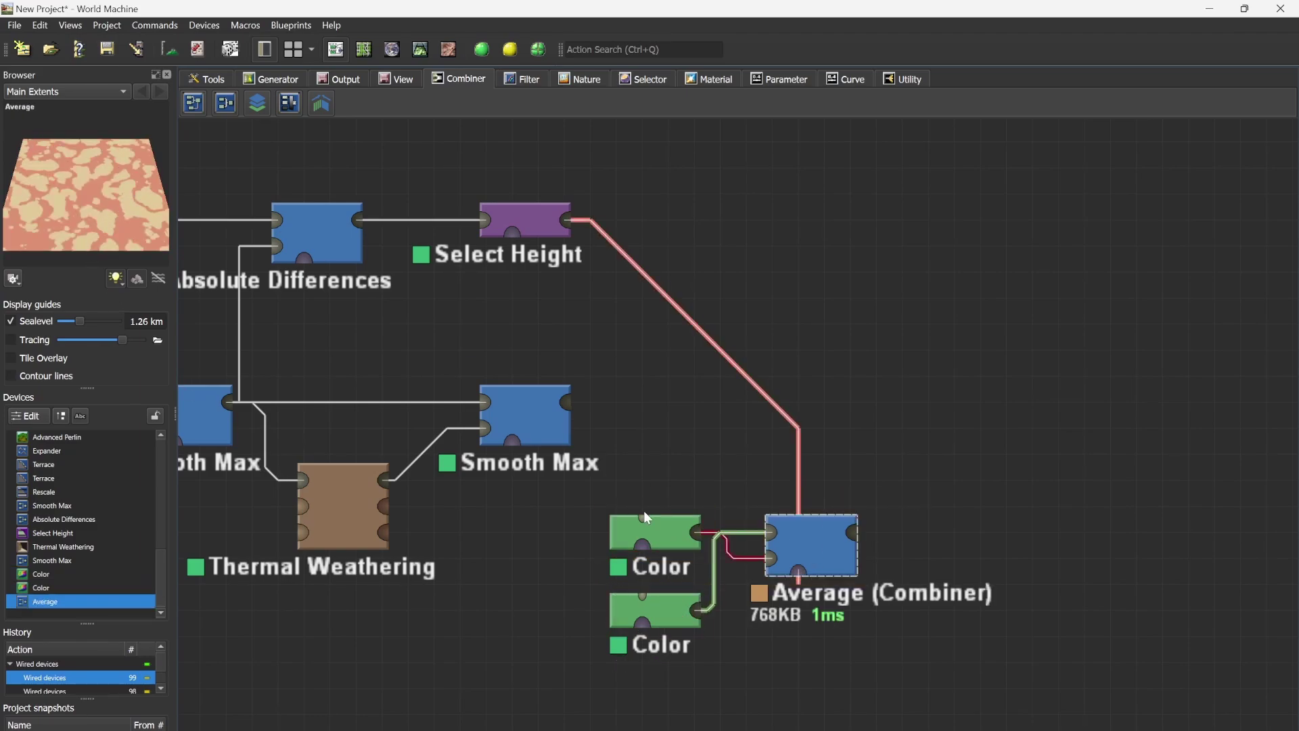
pyautogui.moveTo(697, 532); pyautogui.dragTo(699, 611)
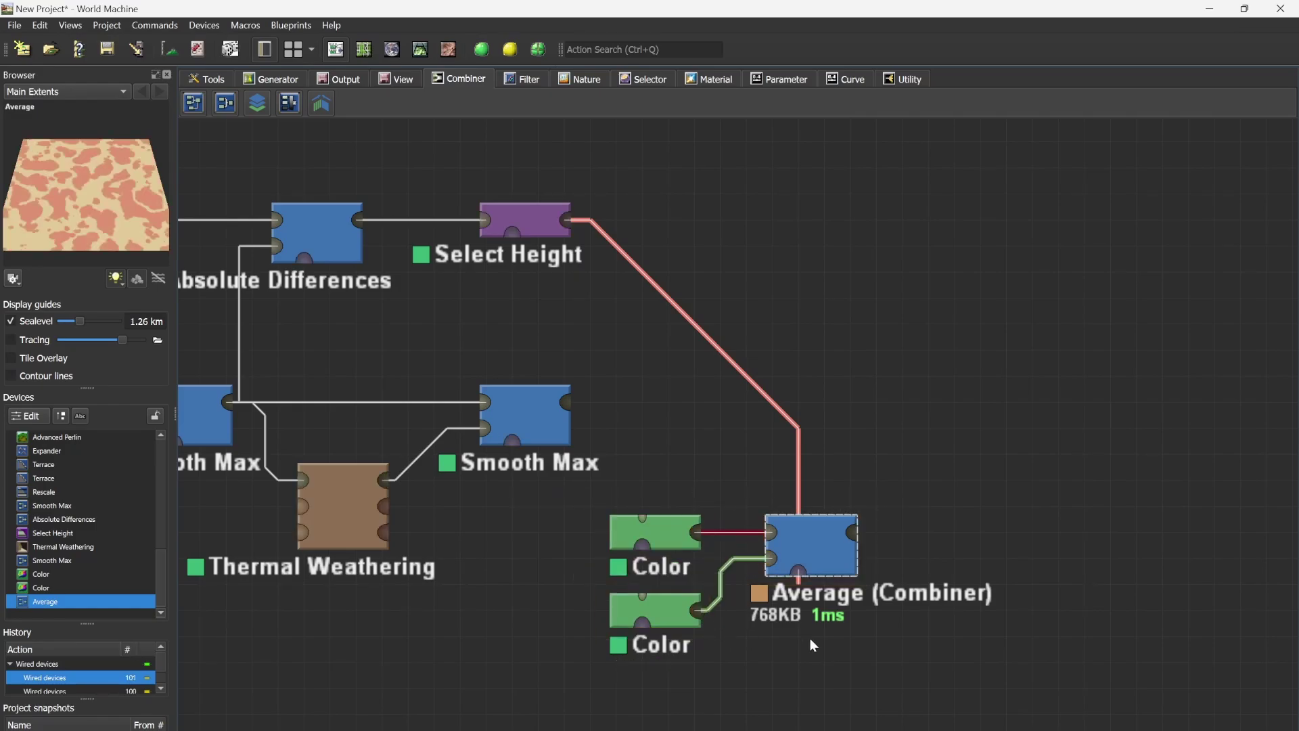
pyautogui.doubleClick(825, 550)
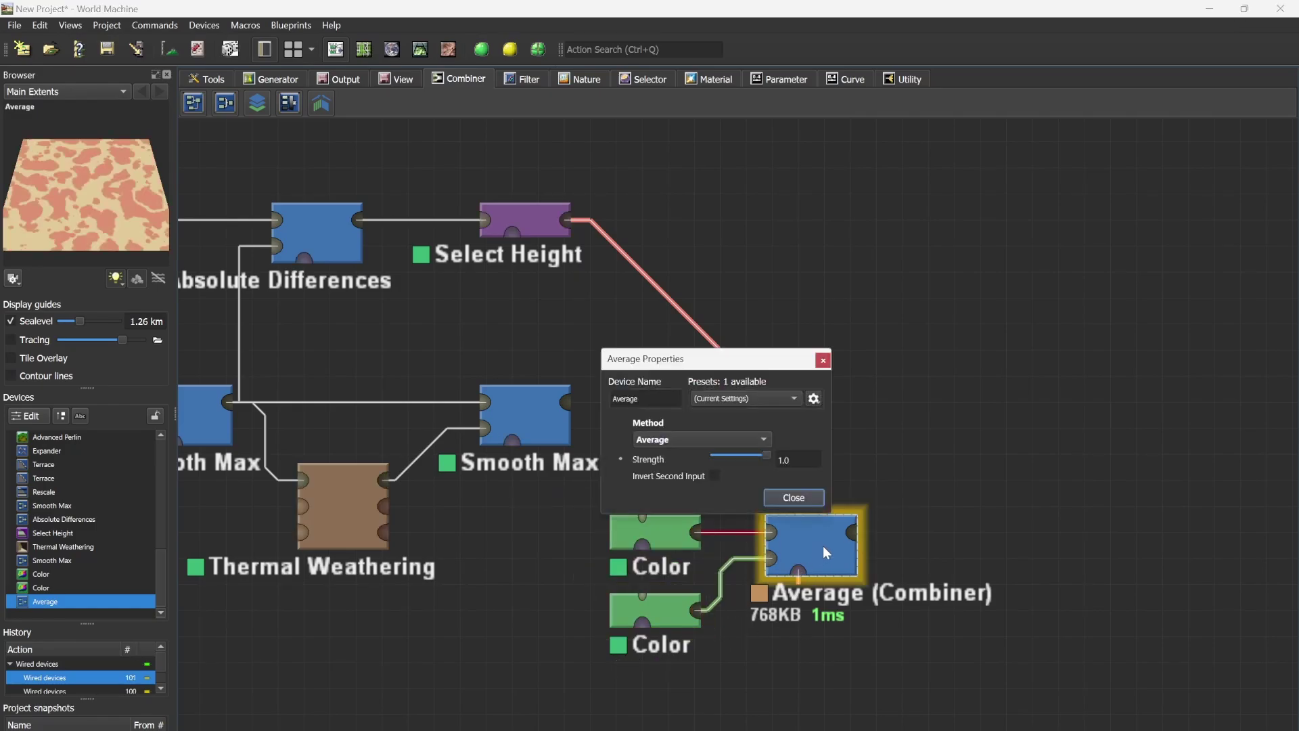
pyautogui.click(803, 498)
# Add an Overlay View device fed by the Smooth Max terrain and position it in the graph.
pyautogui.click(400, 80)
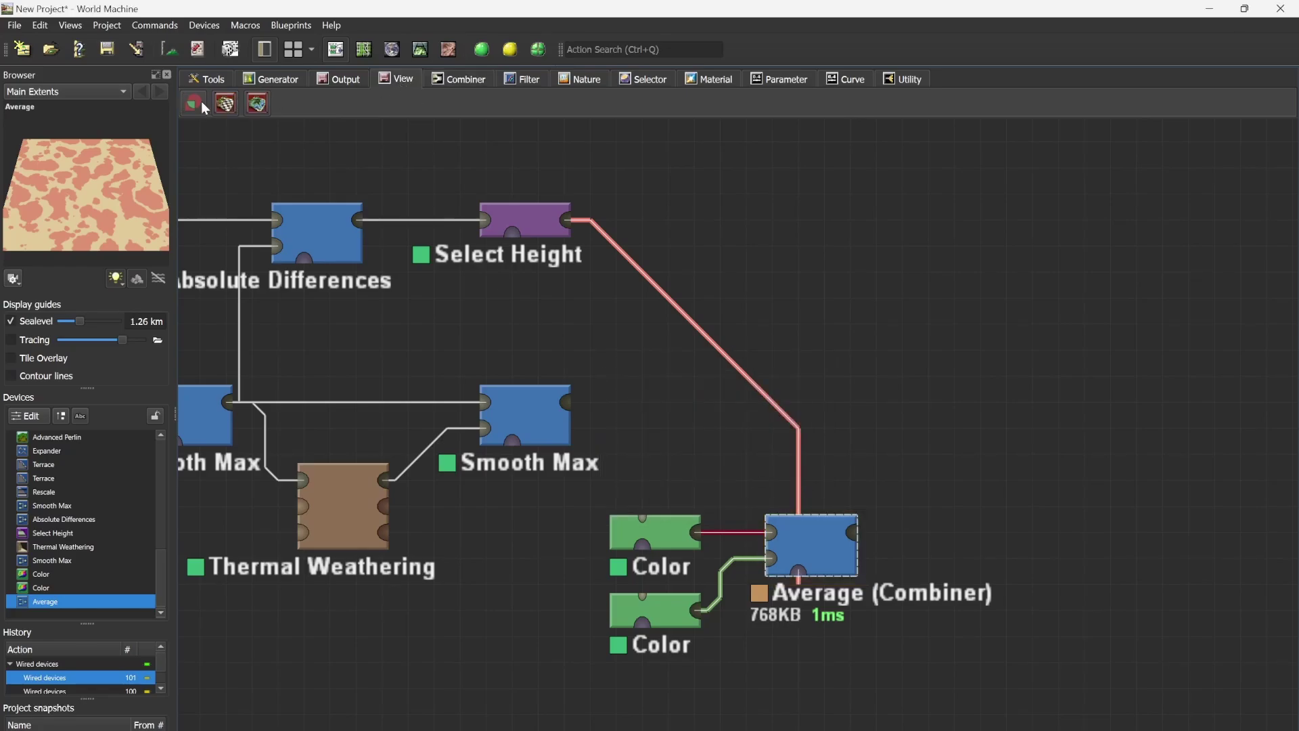
pyautogui.click(226, 106)
pyautogui.click(979, 391)
pyautogui.moveTo(962, 384); pyautogui.dragTo(566, 400)
pyautogui.moveTo(985, 391); pyautogui.dragTo(853, 533)
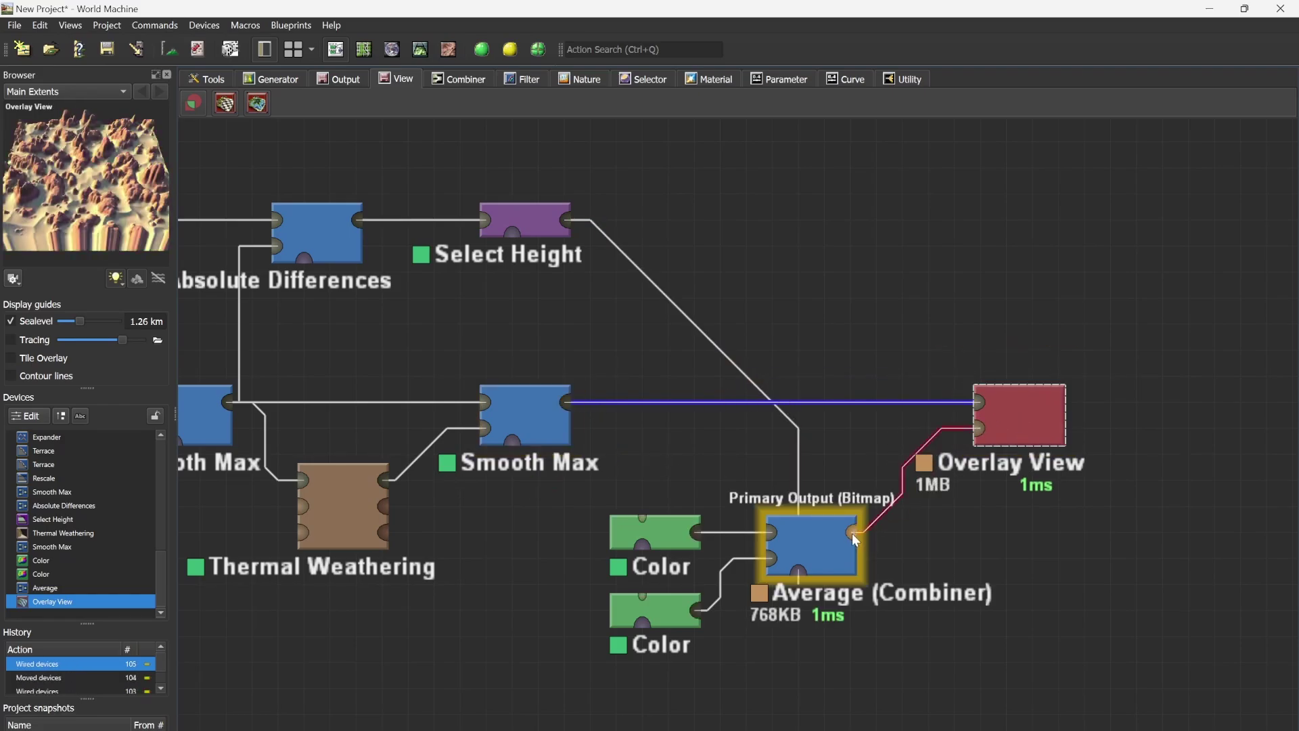
# Build the coloured terrain in the 3D view and orbit and zoom to inspect it.
pyautogui.click(420, 49)
pyautogui.click(511, 49)
pyautogui.click(718, 611)
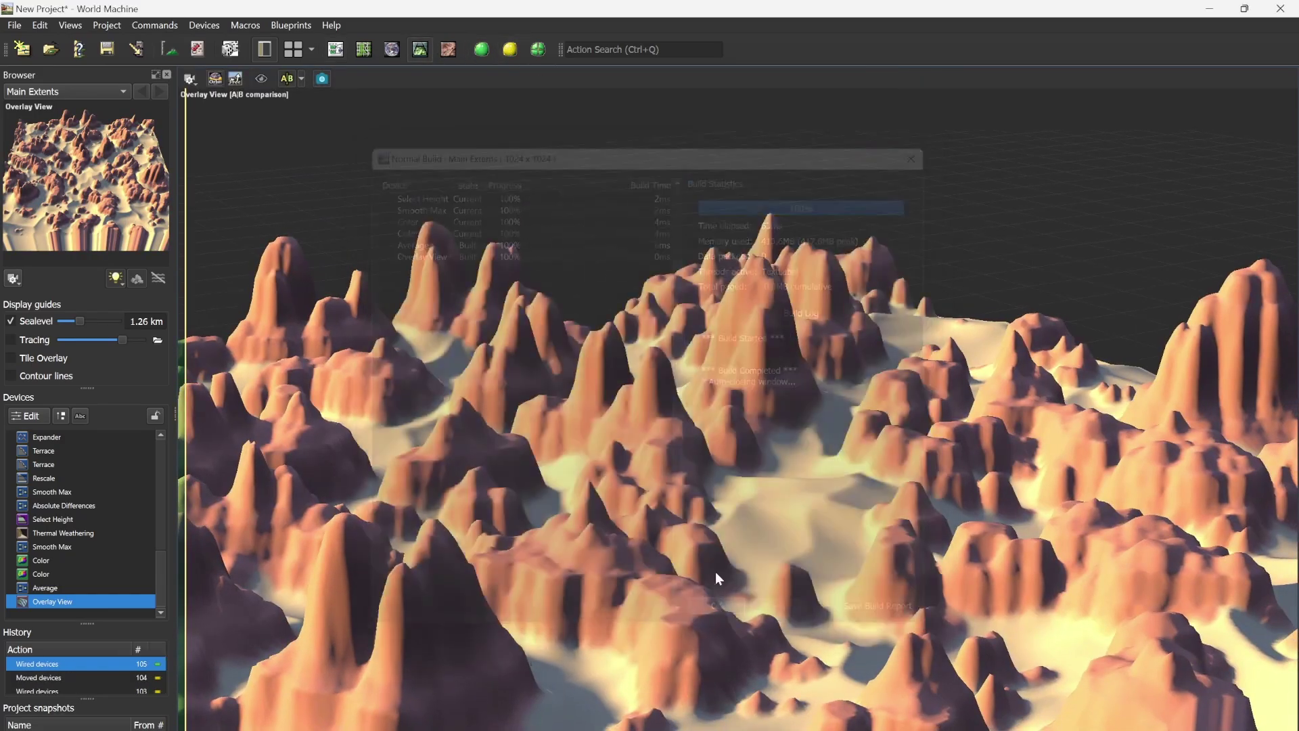
pyautogui.scroll(-6, 751, 445)
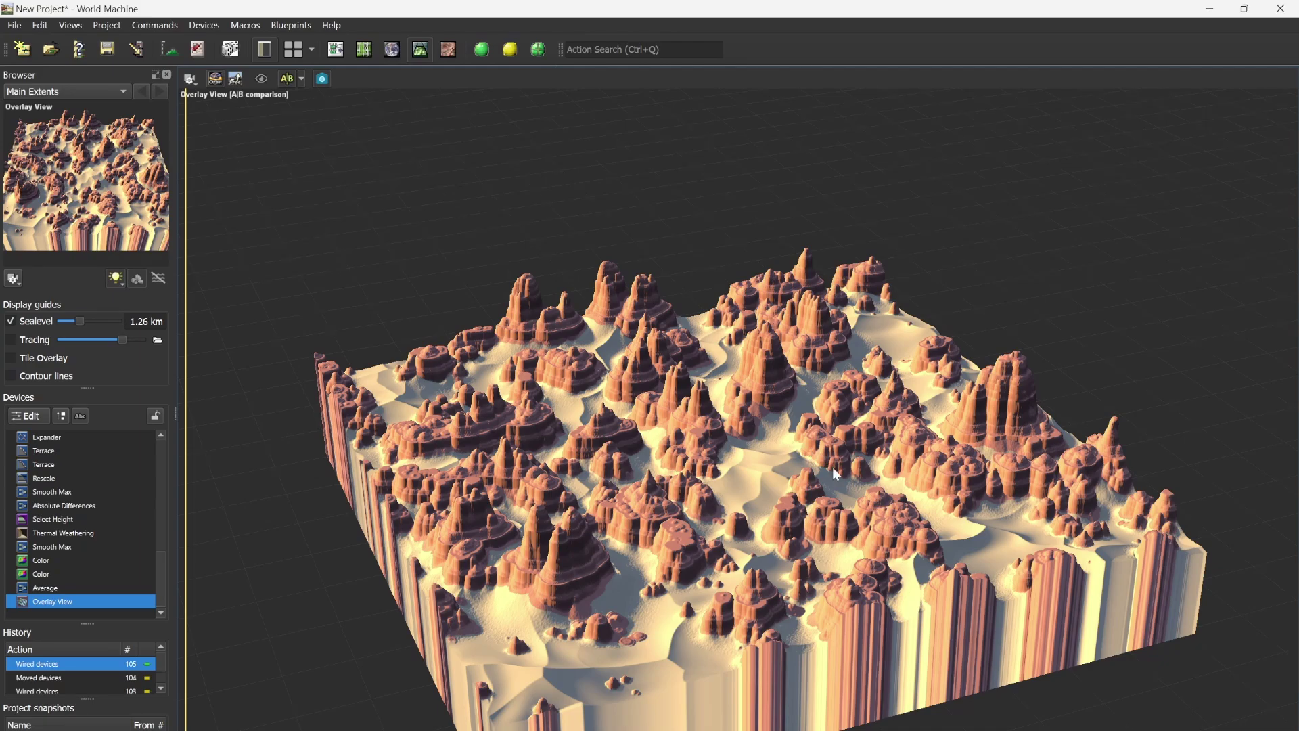
pyautogui.moveTo(726, 447); pyautogui.dragTo(506, 469)
pyautogui.scroll(4, 506, 469)
pyautogui.scroll(4, 511, 478)
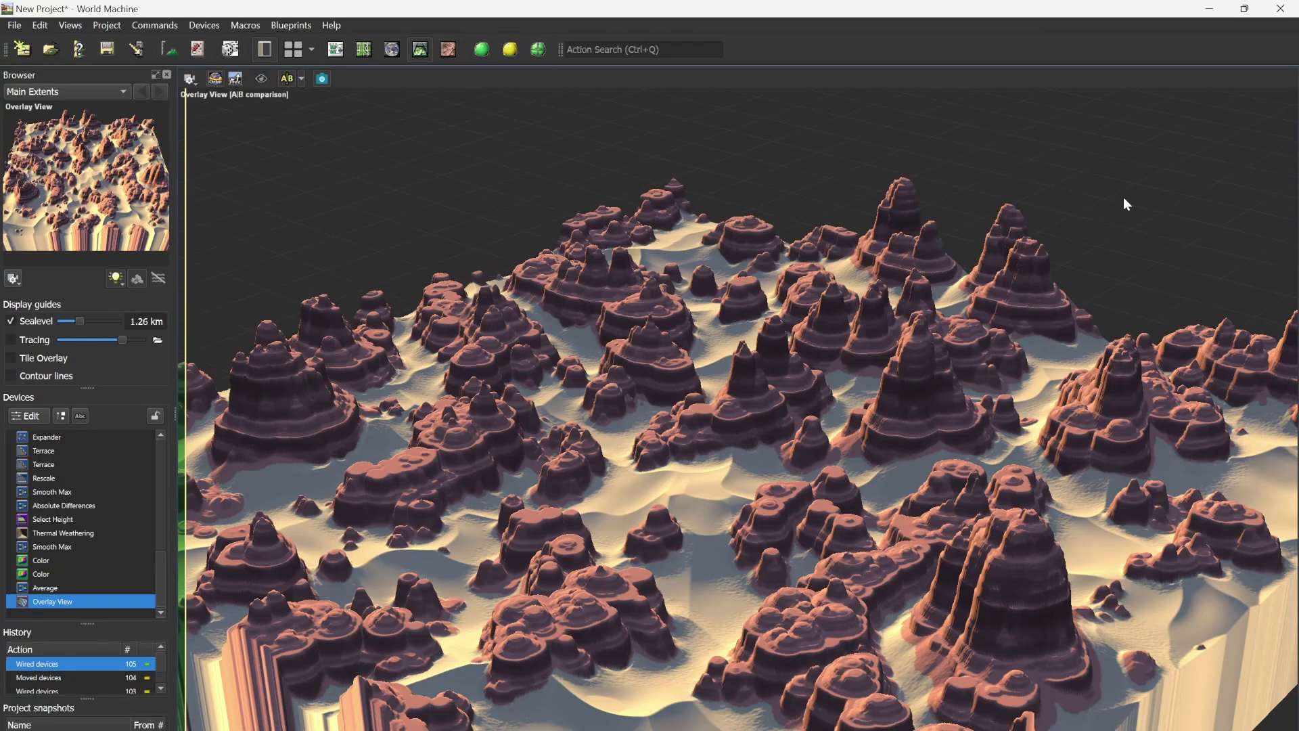